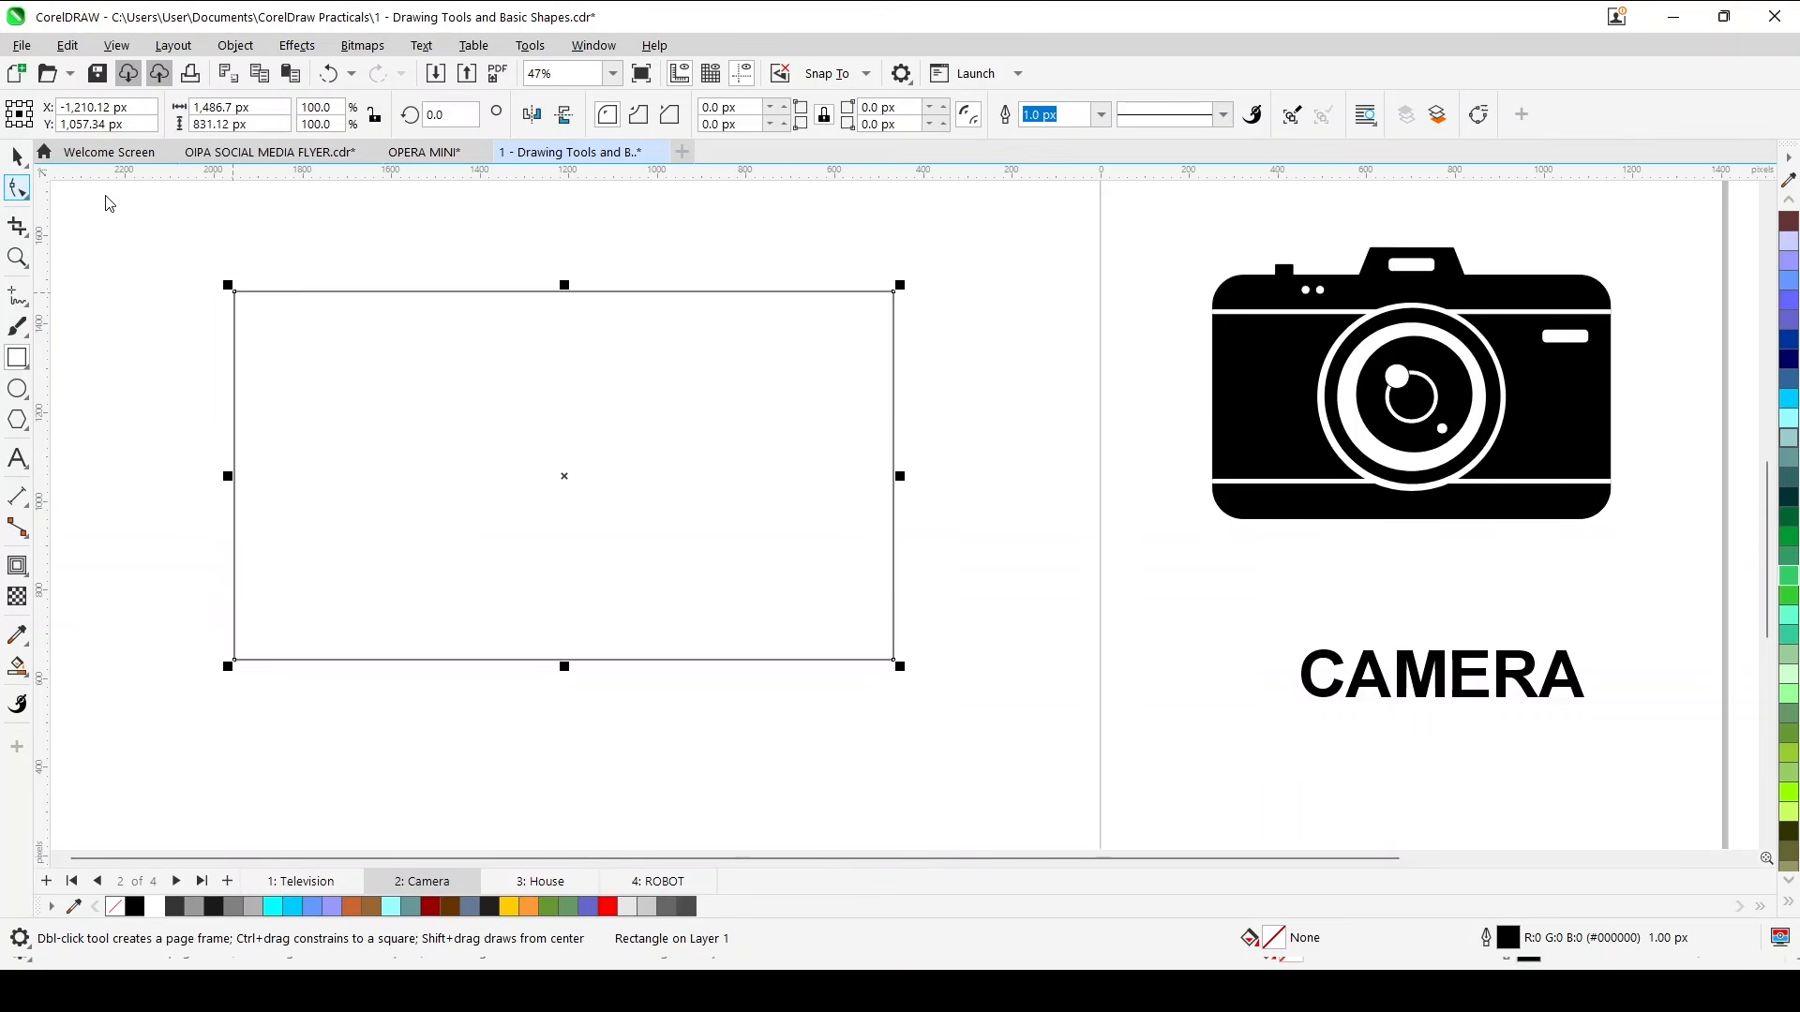
Round all corners of the large rectangle to a radius of about 135 px and fill it black.
drag(266, 313, 295, 328)
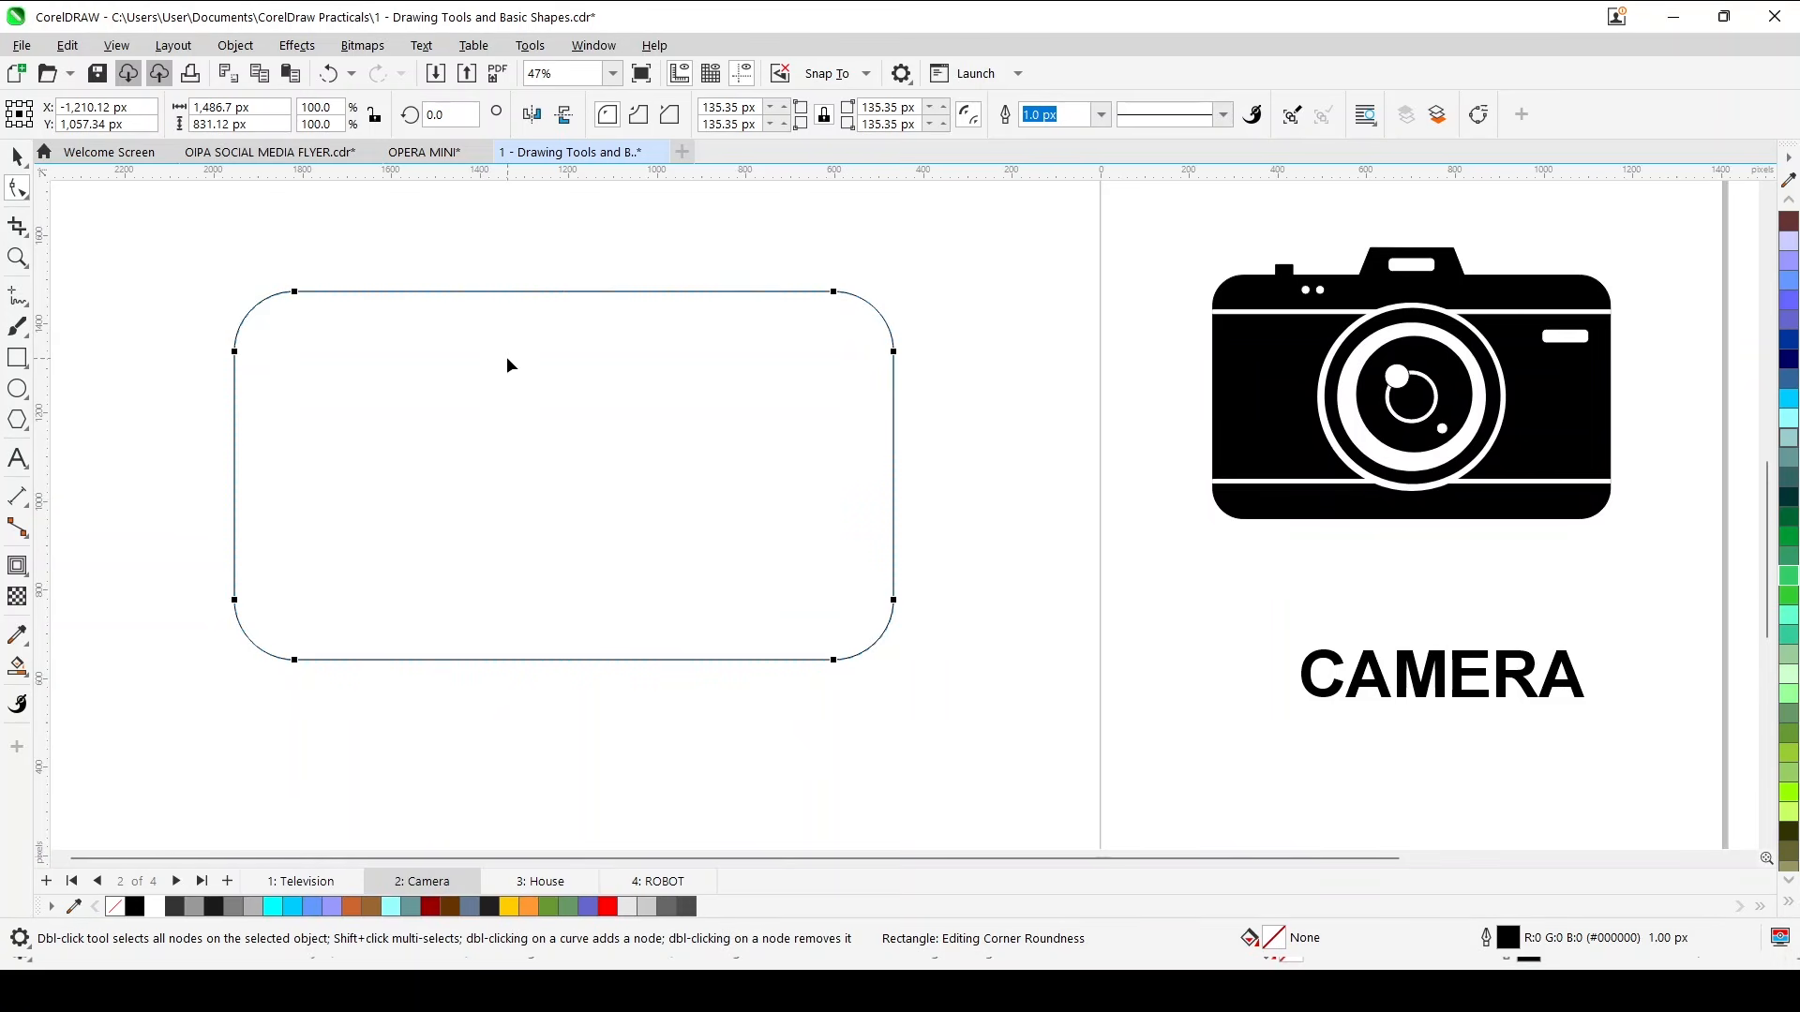
key(space)
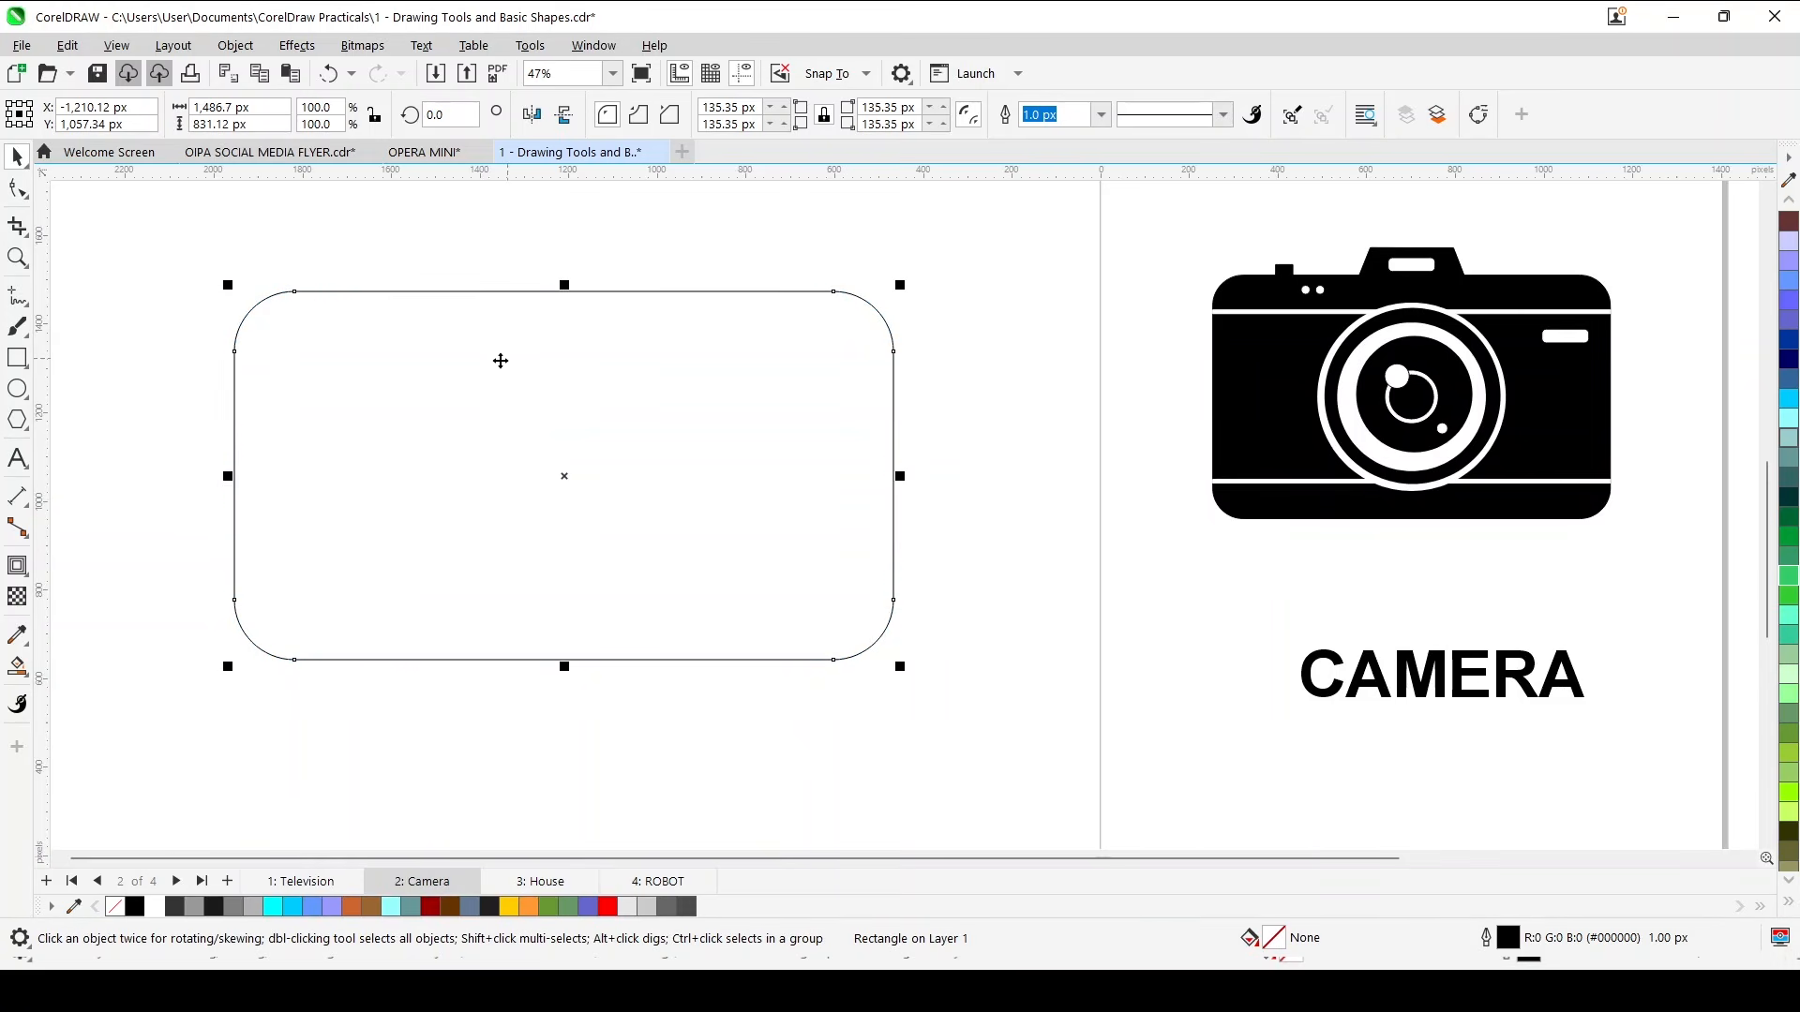
click(137, 908)
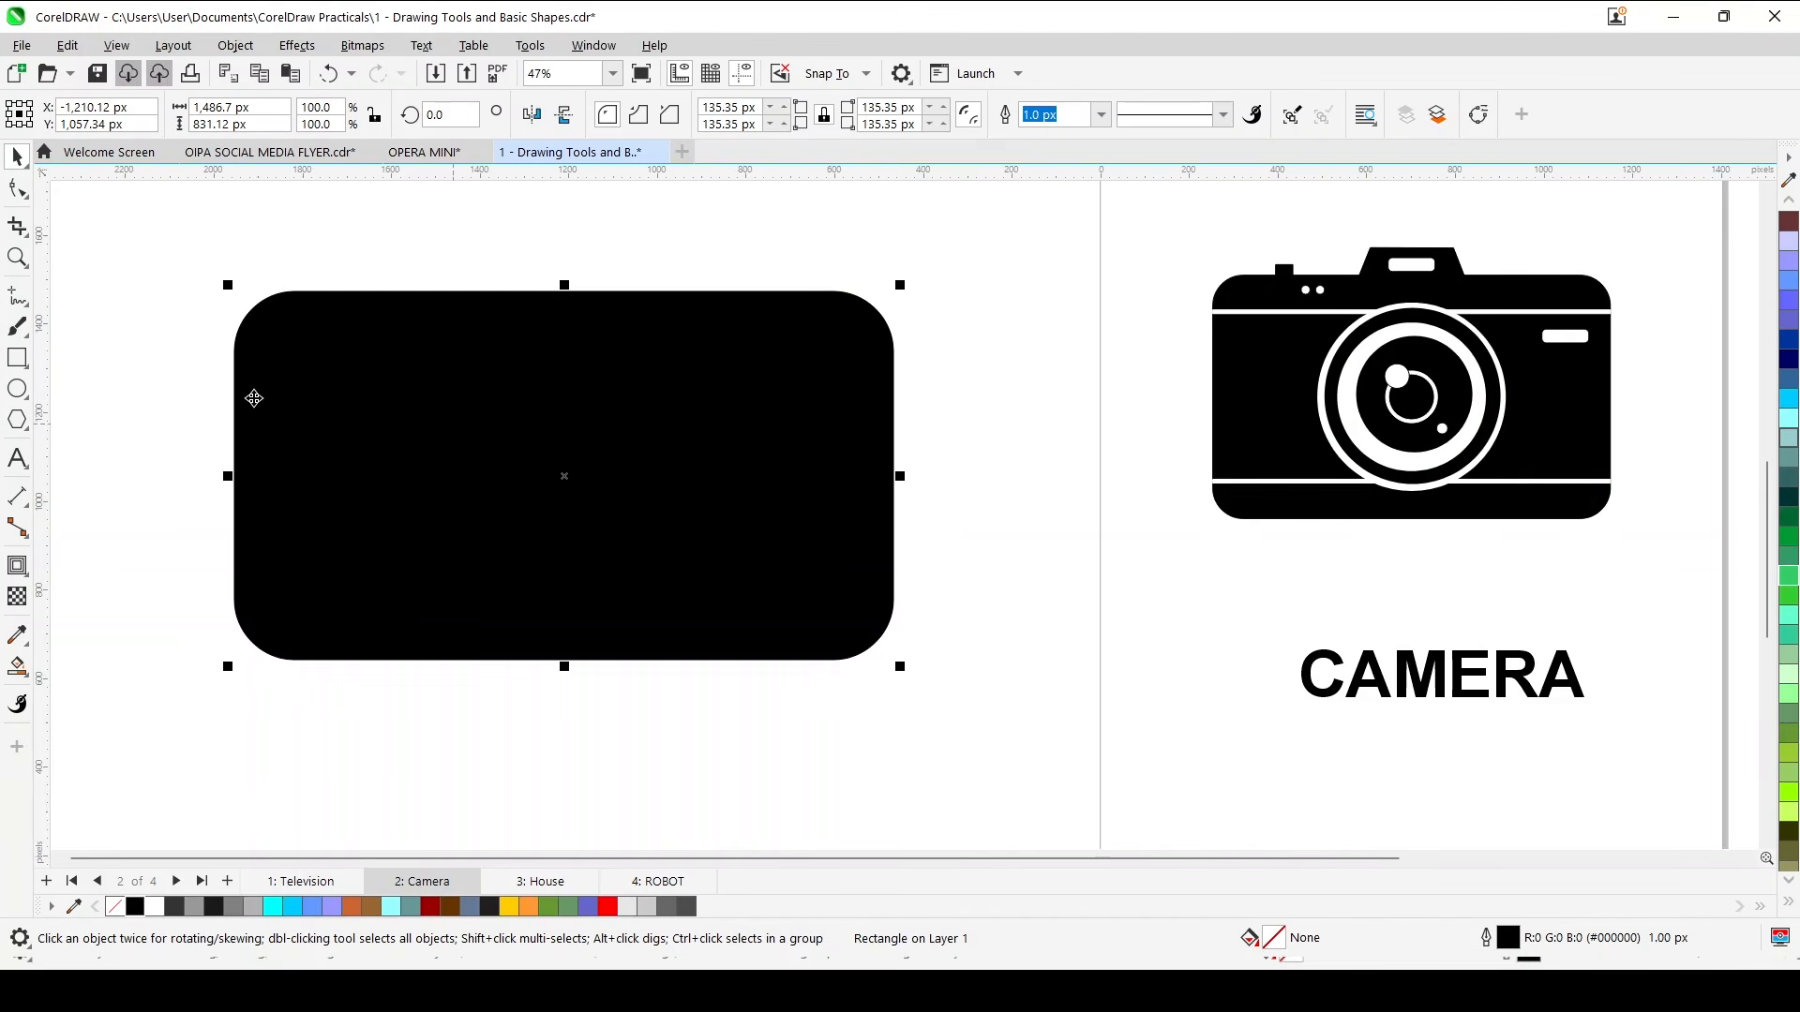
Create a vertically shortened, centred copy of the black body about 548 px high and fill it white.
scroll(247, 384, up, 1)
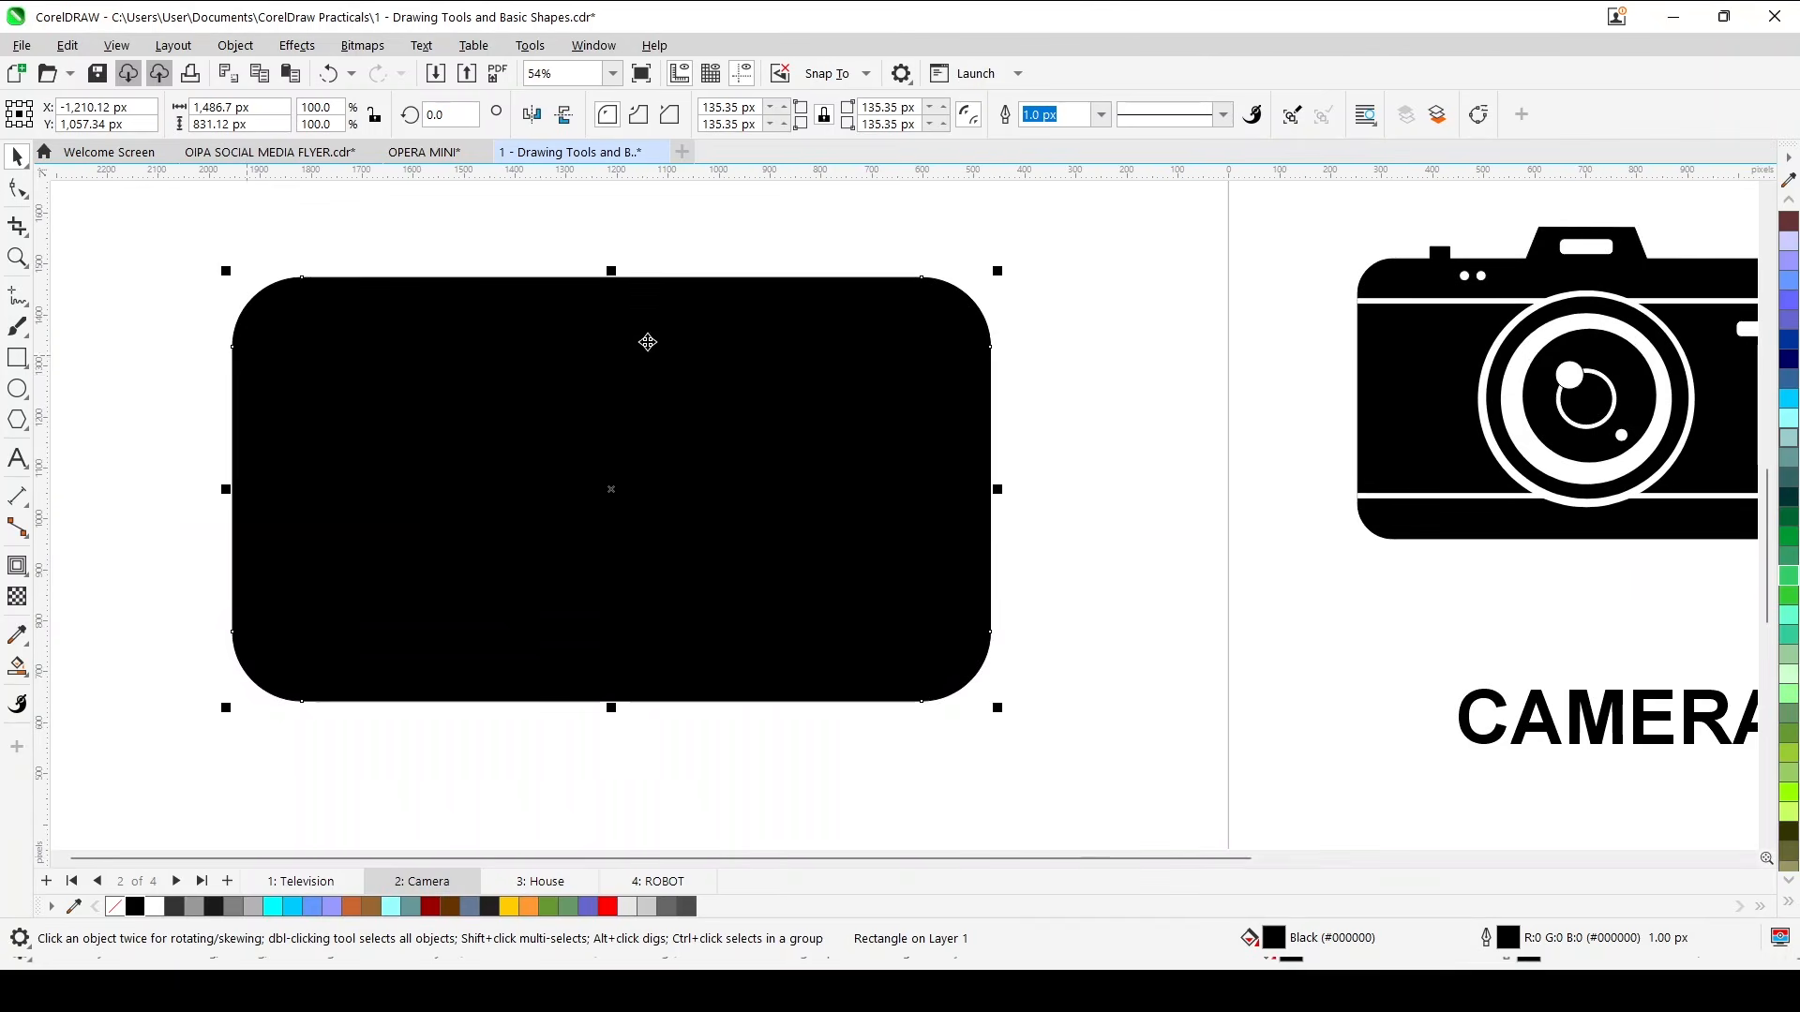
drag(618, 272, 623, 340)
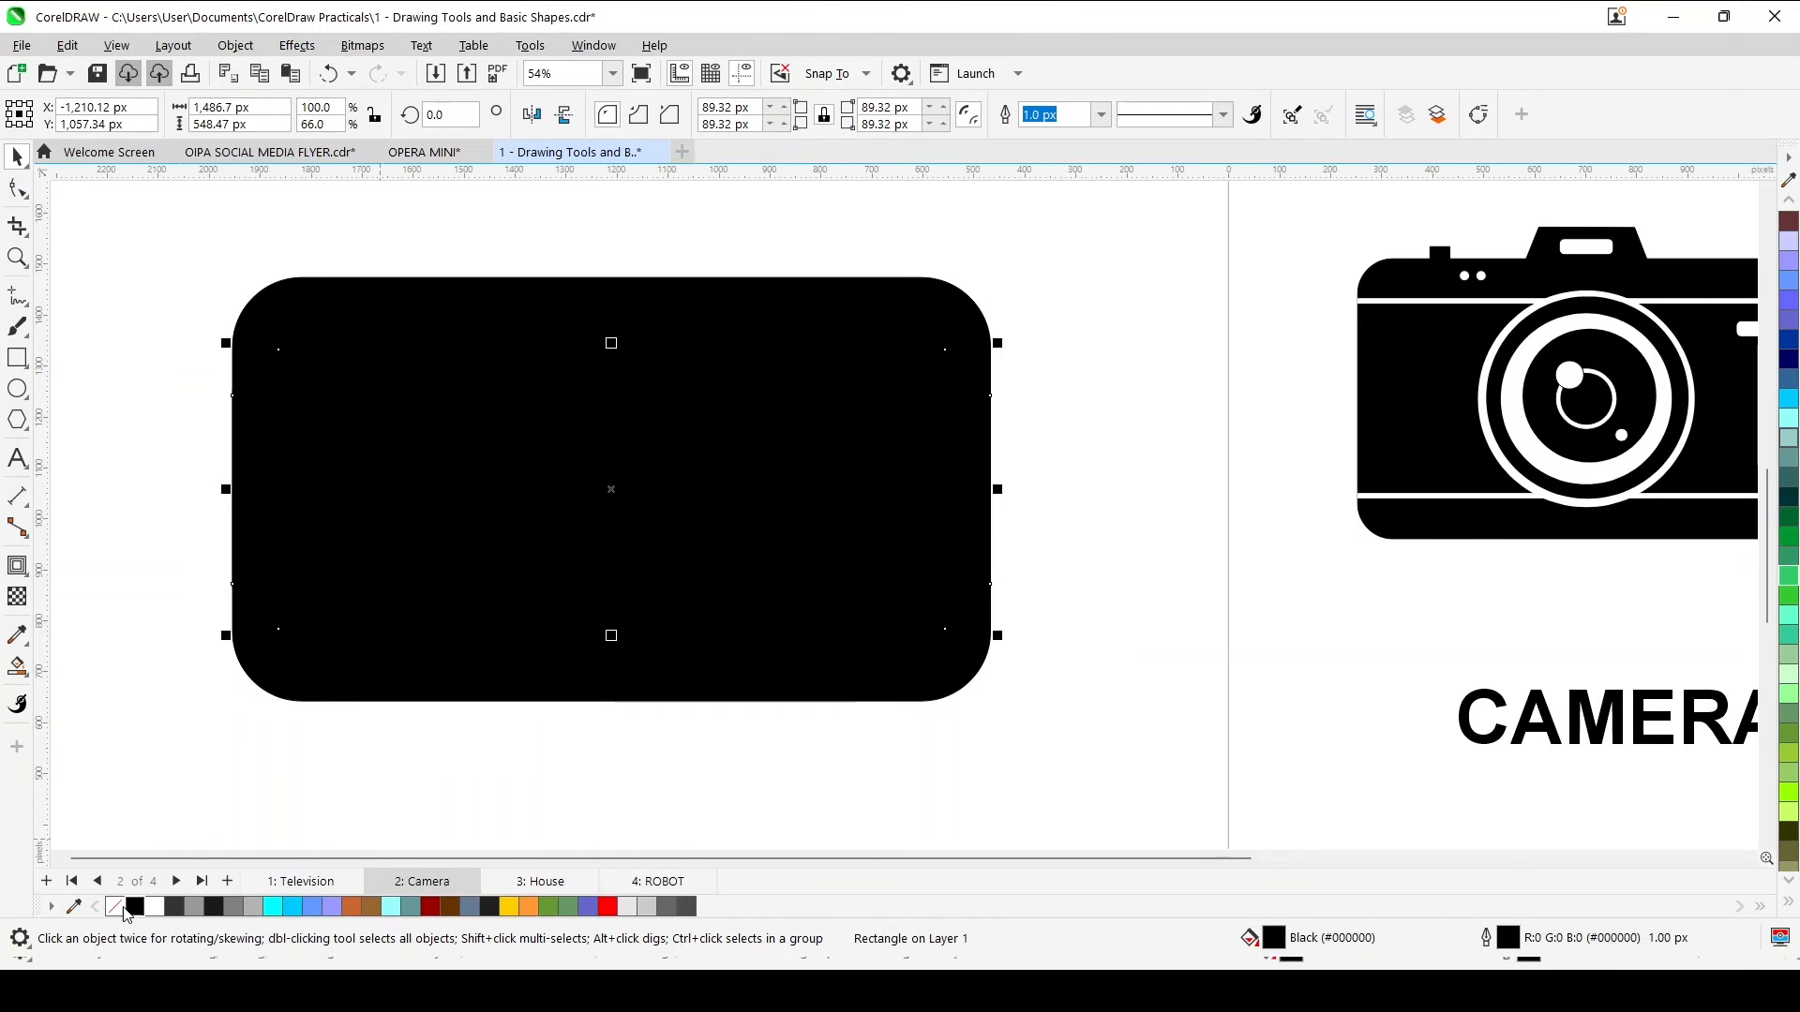
click(154, 907)
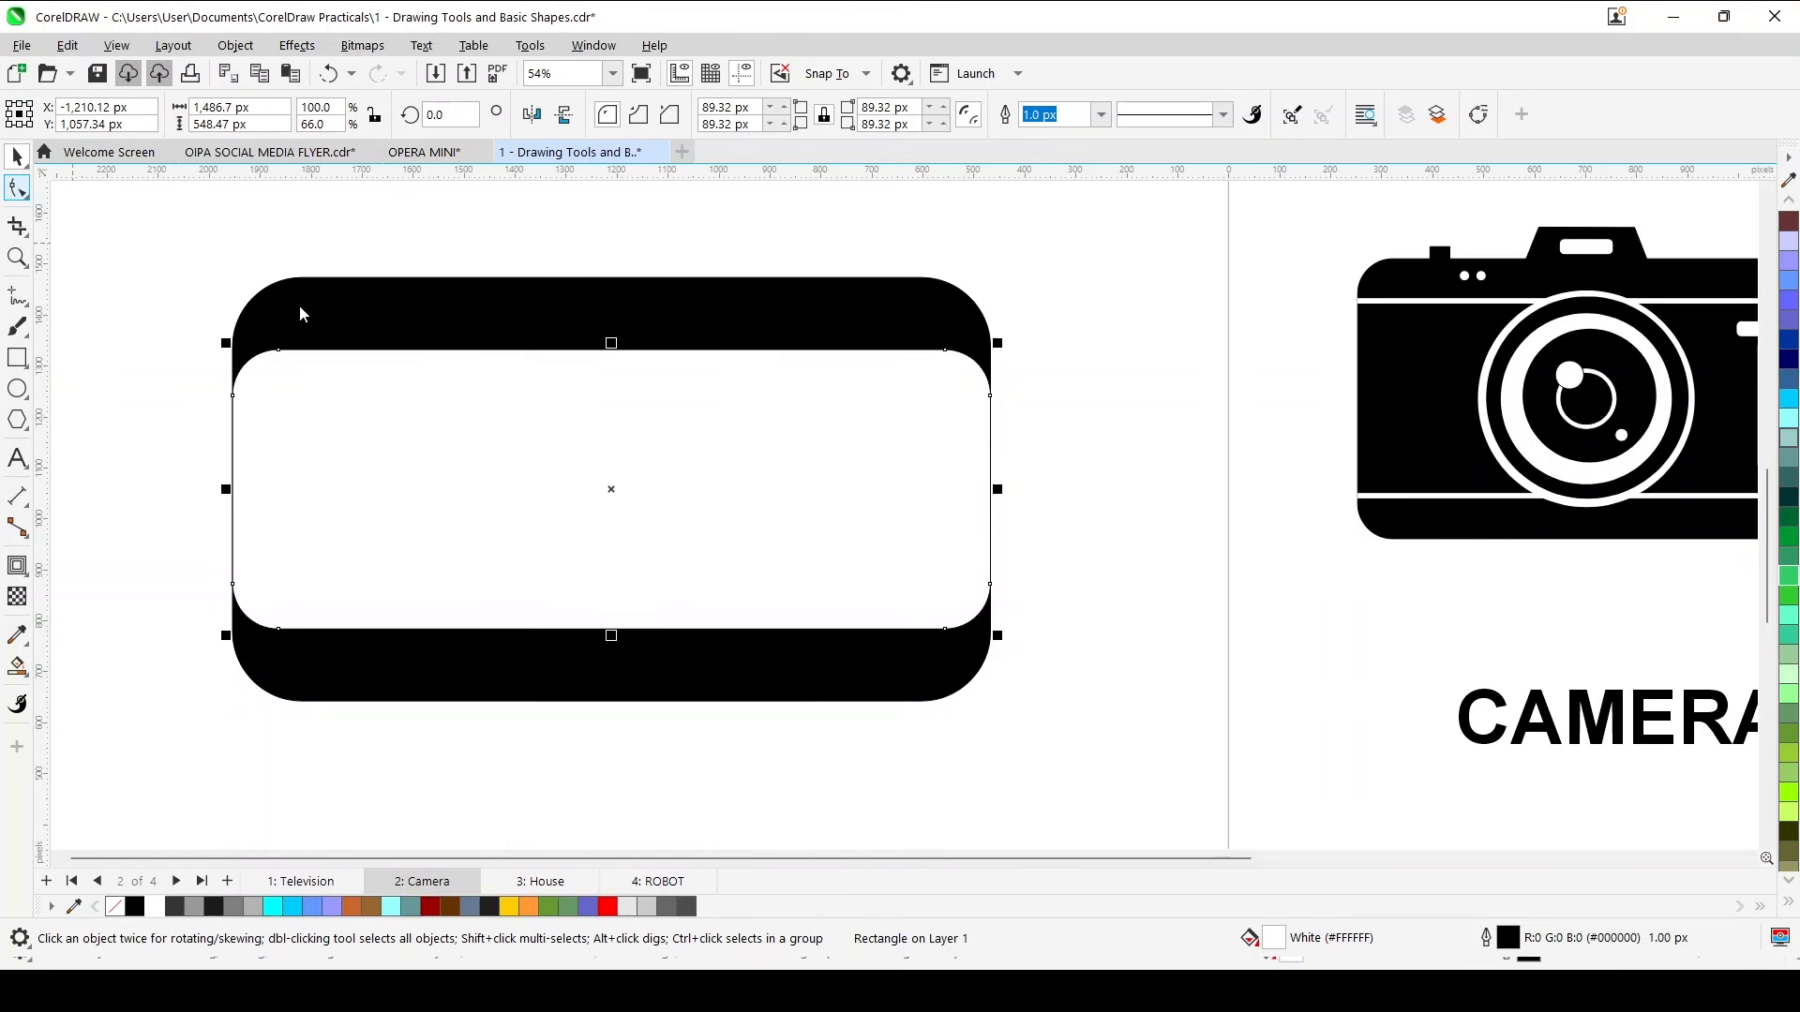
Square off the white rectangle by setting its corner radius to 0 px.
key(F10)
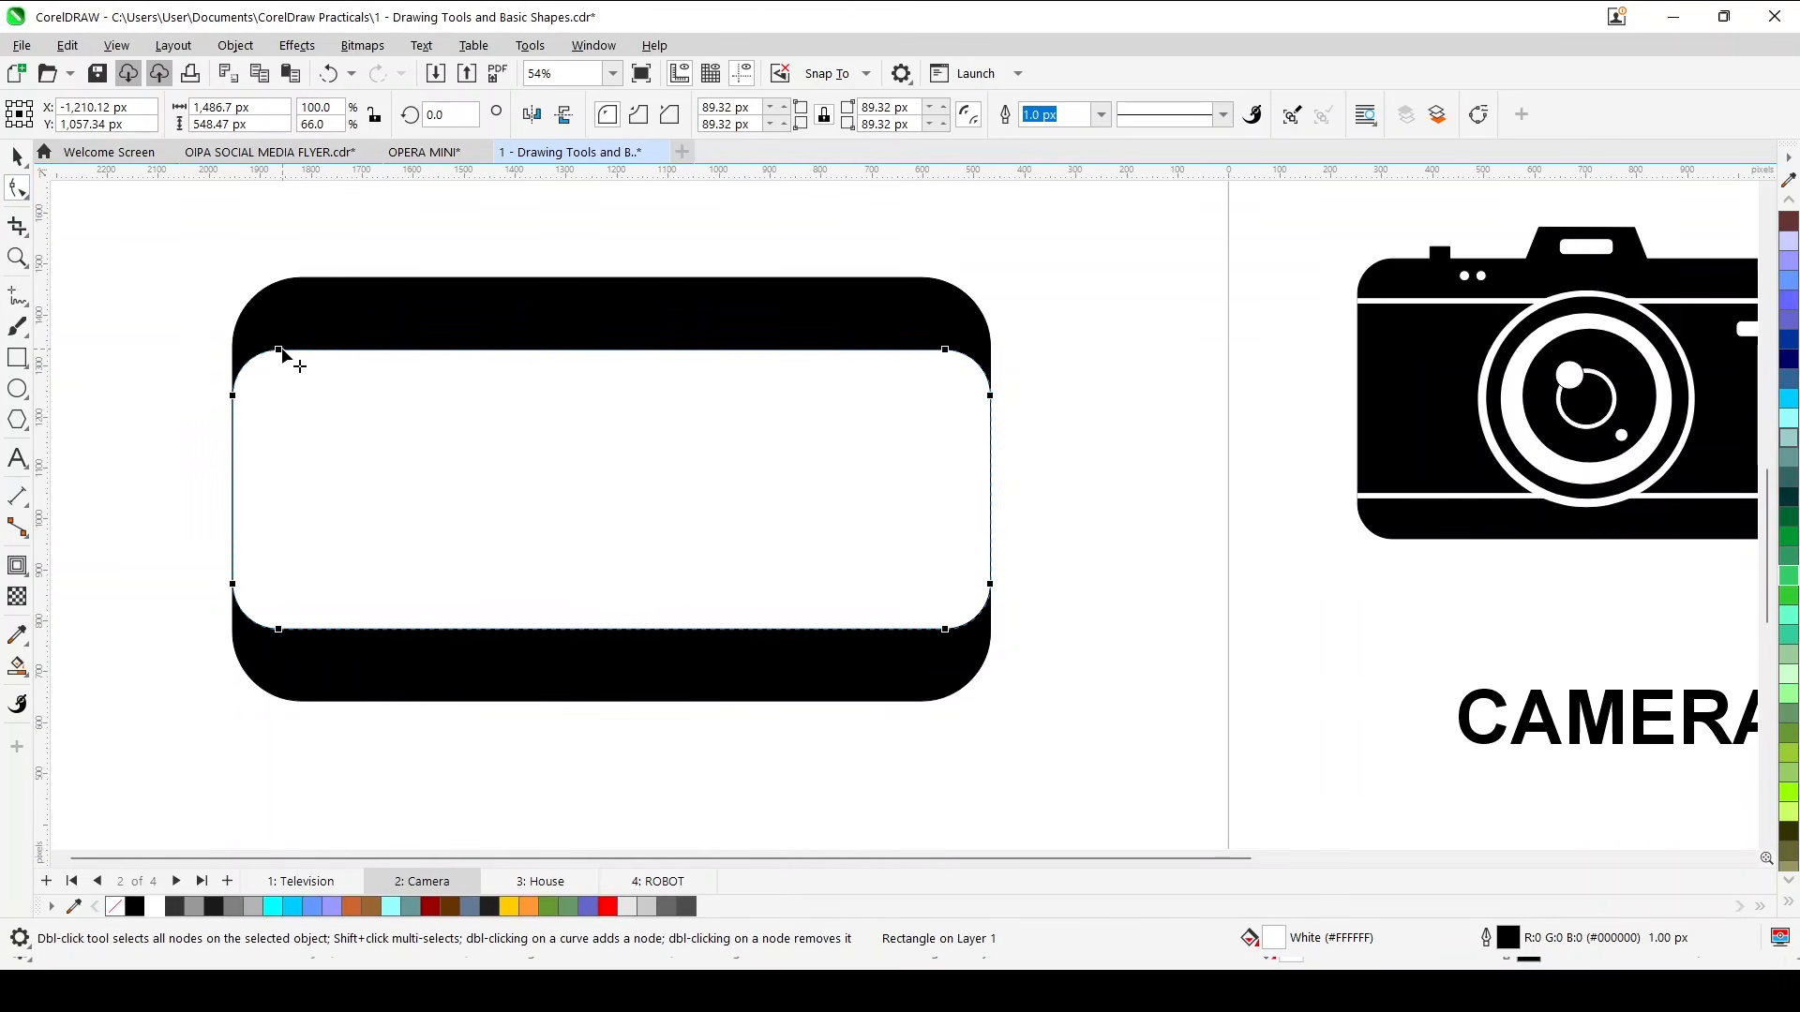
drag(228, 363, 140, 373)
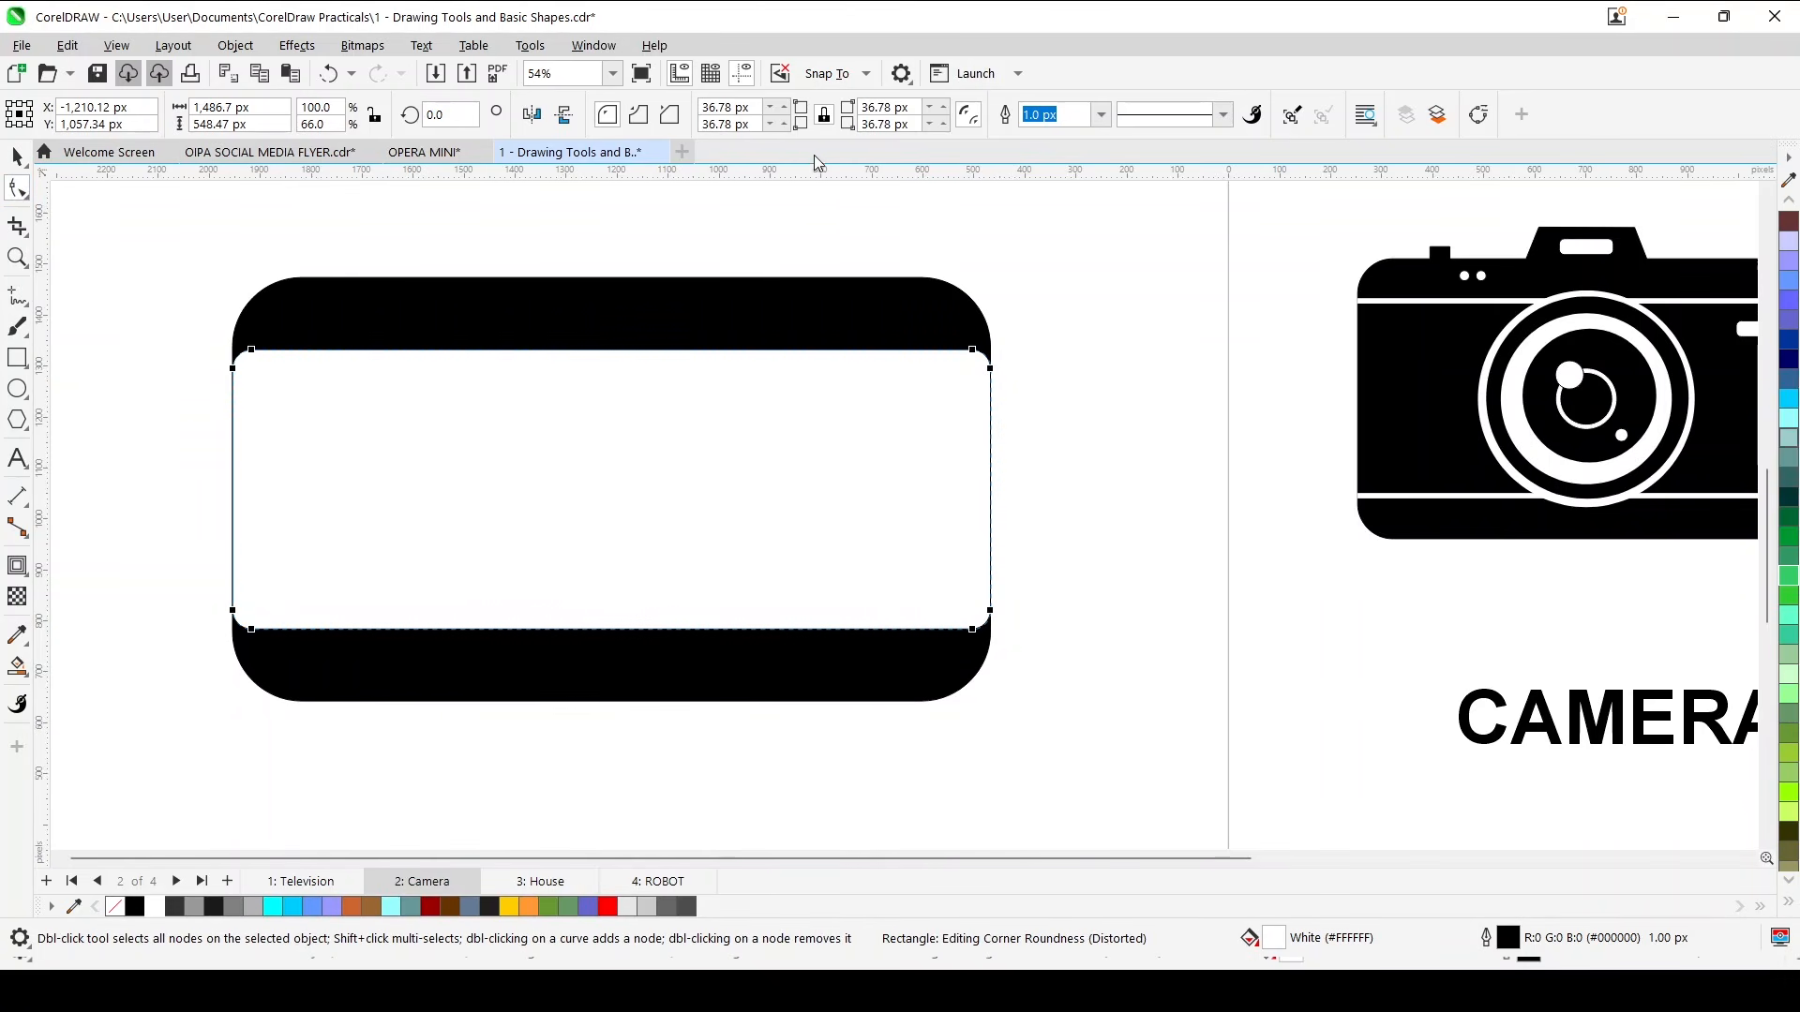
click(751, 108)
text(0)
key(Return)
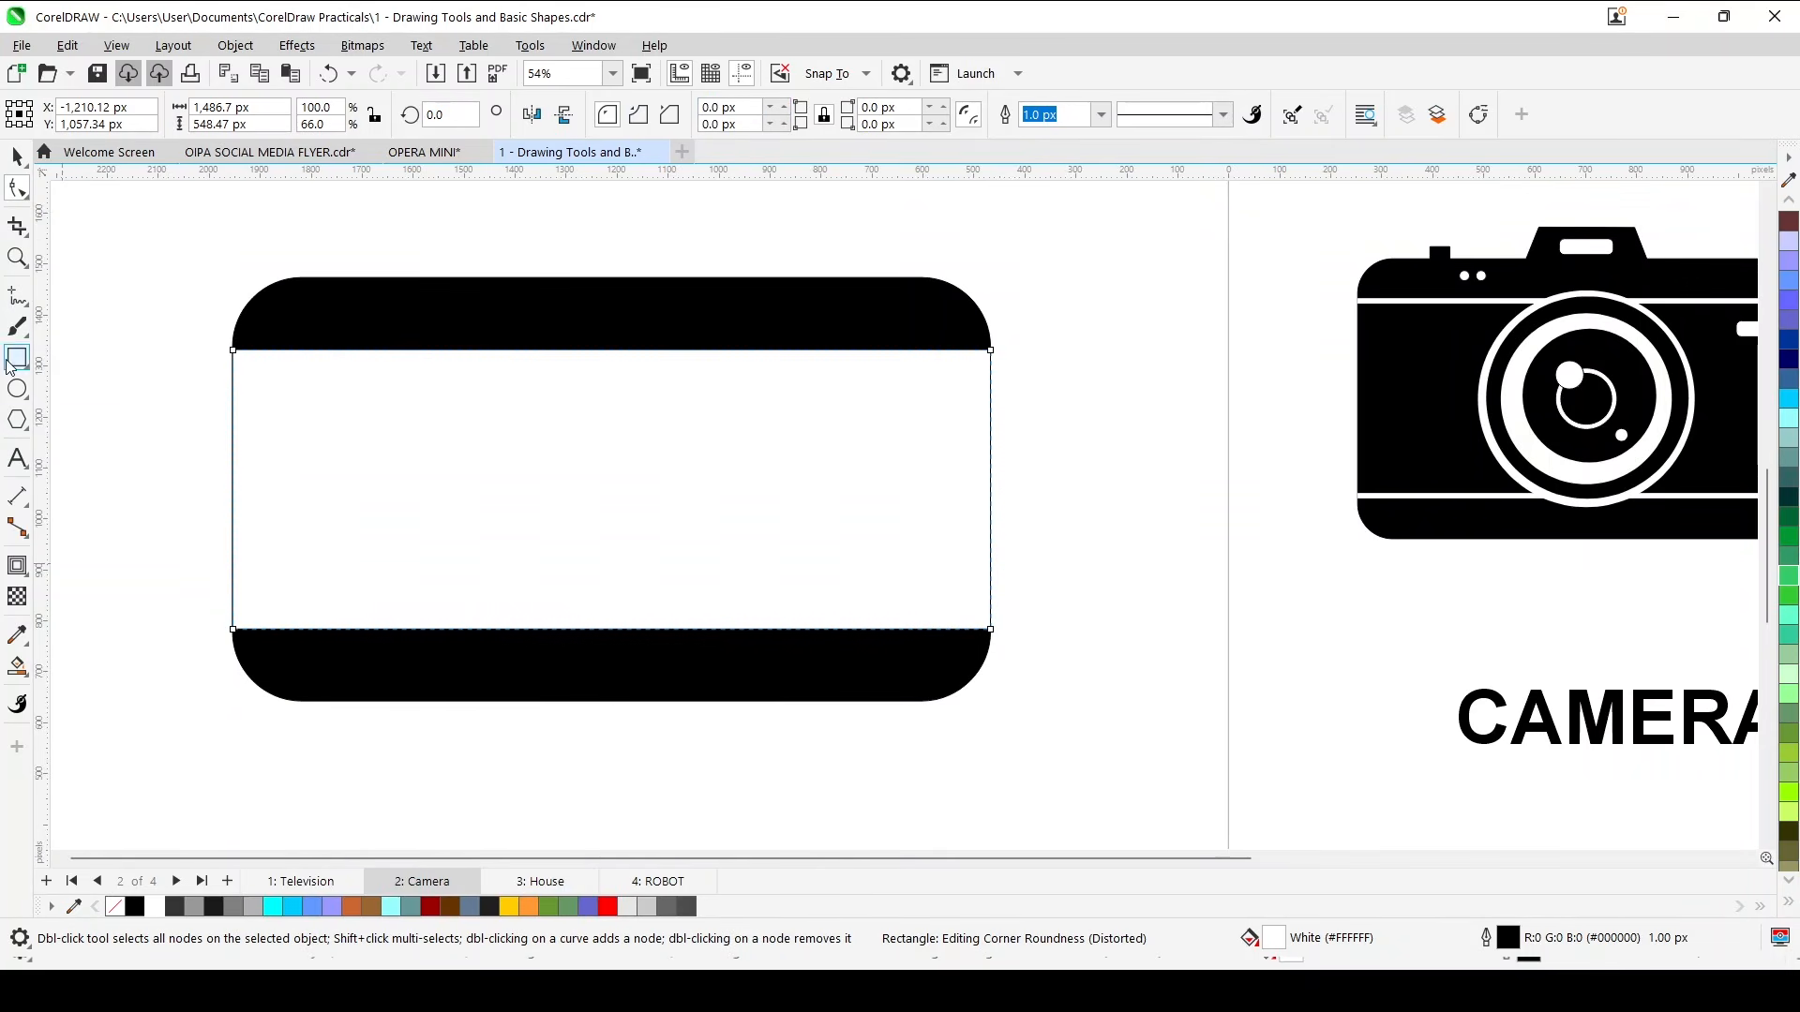
click(18, 156)
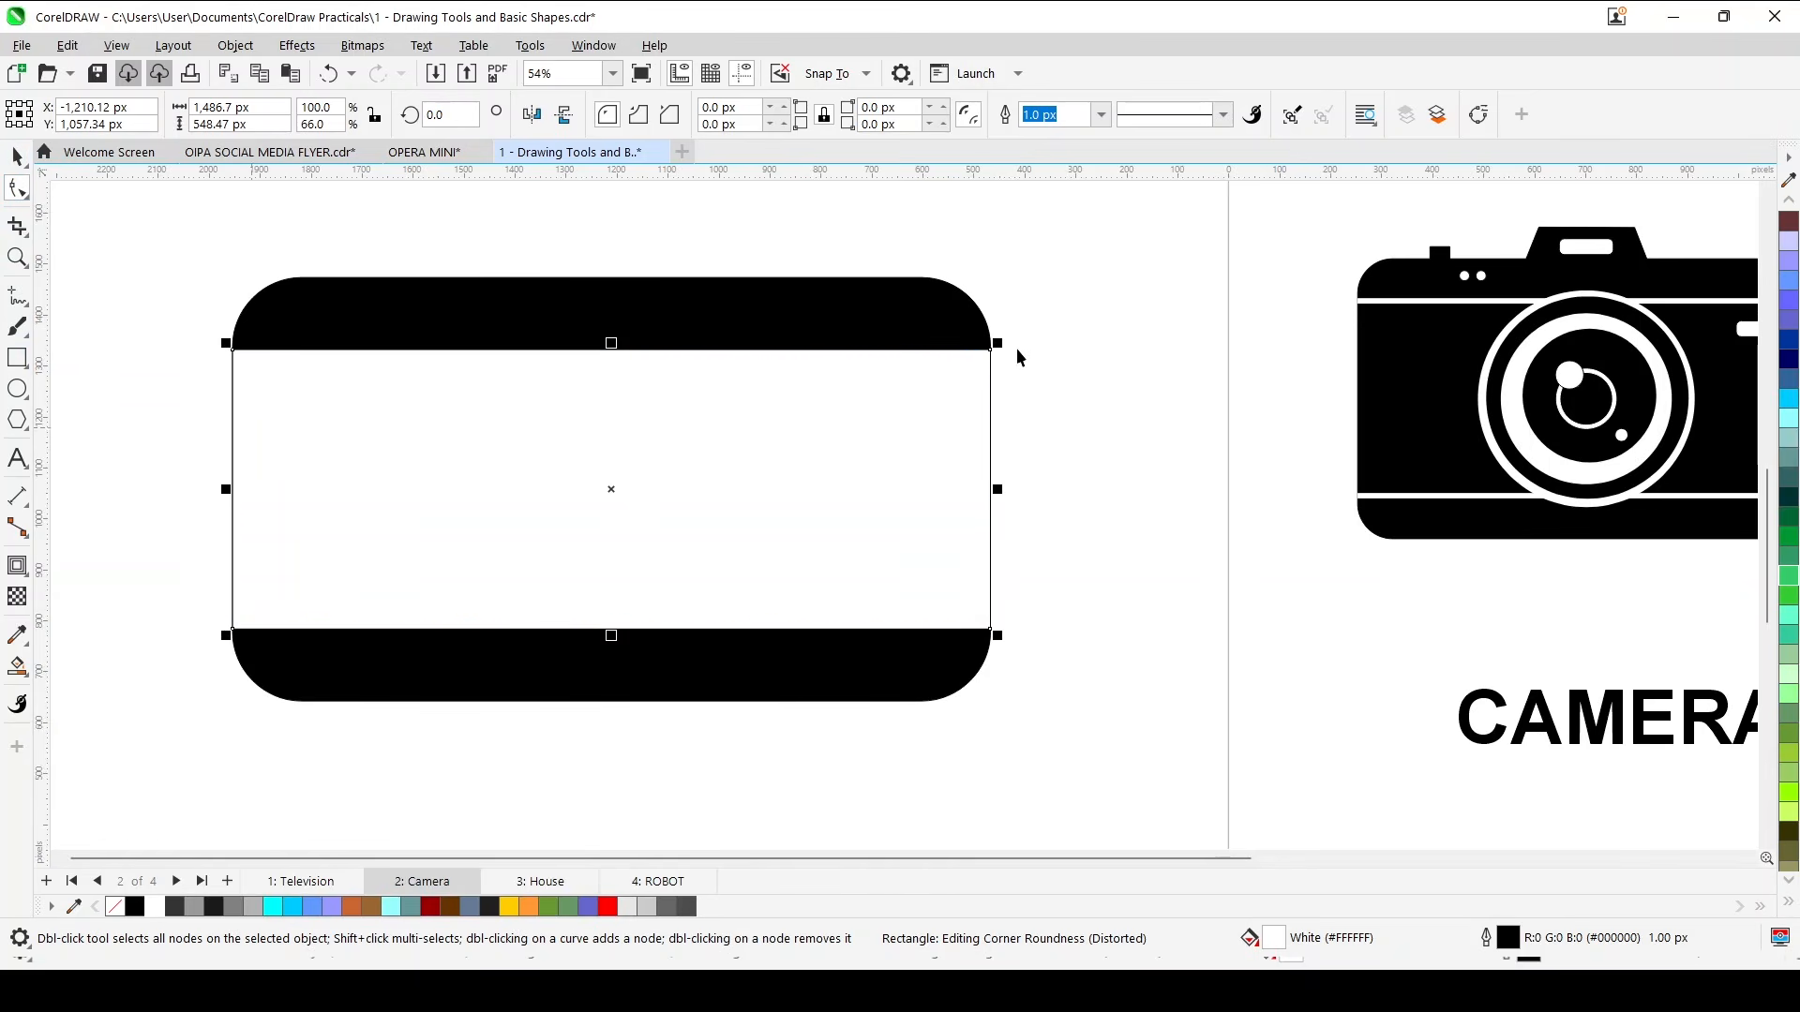
key(space)
Make a centred copy of the white rectangle about 510 px high and fill it black, leaving two thin white stripes.
scroll(391, 426, up, 2)
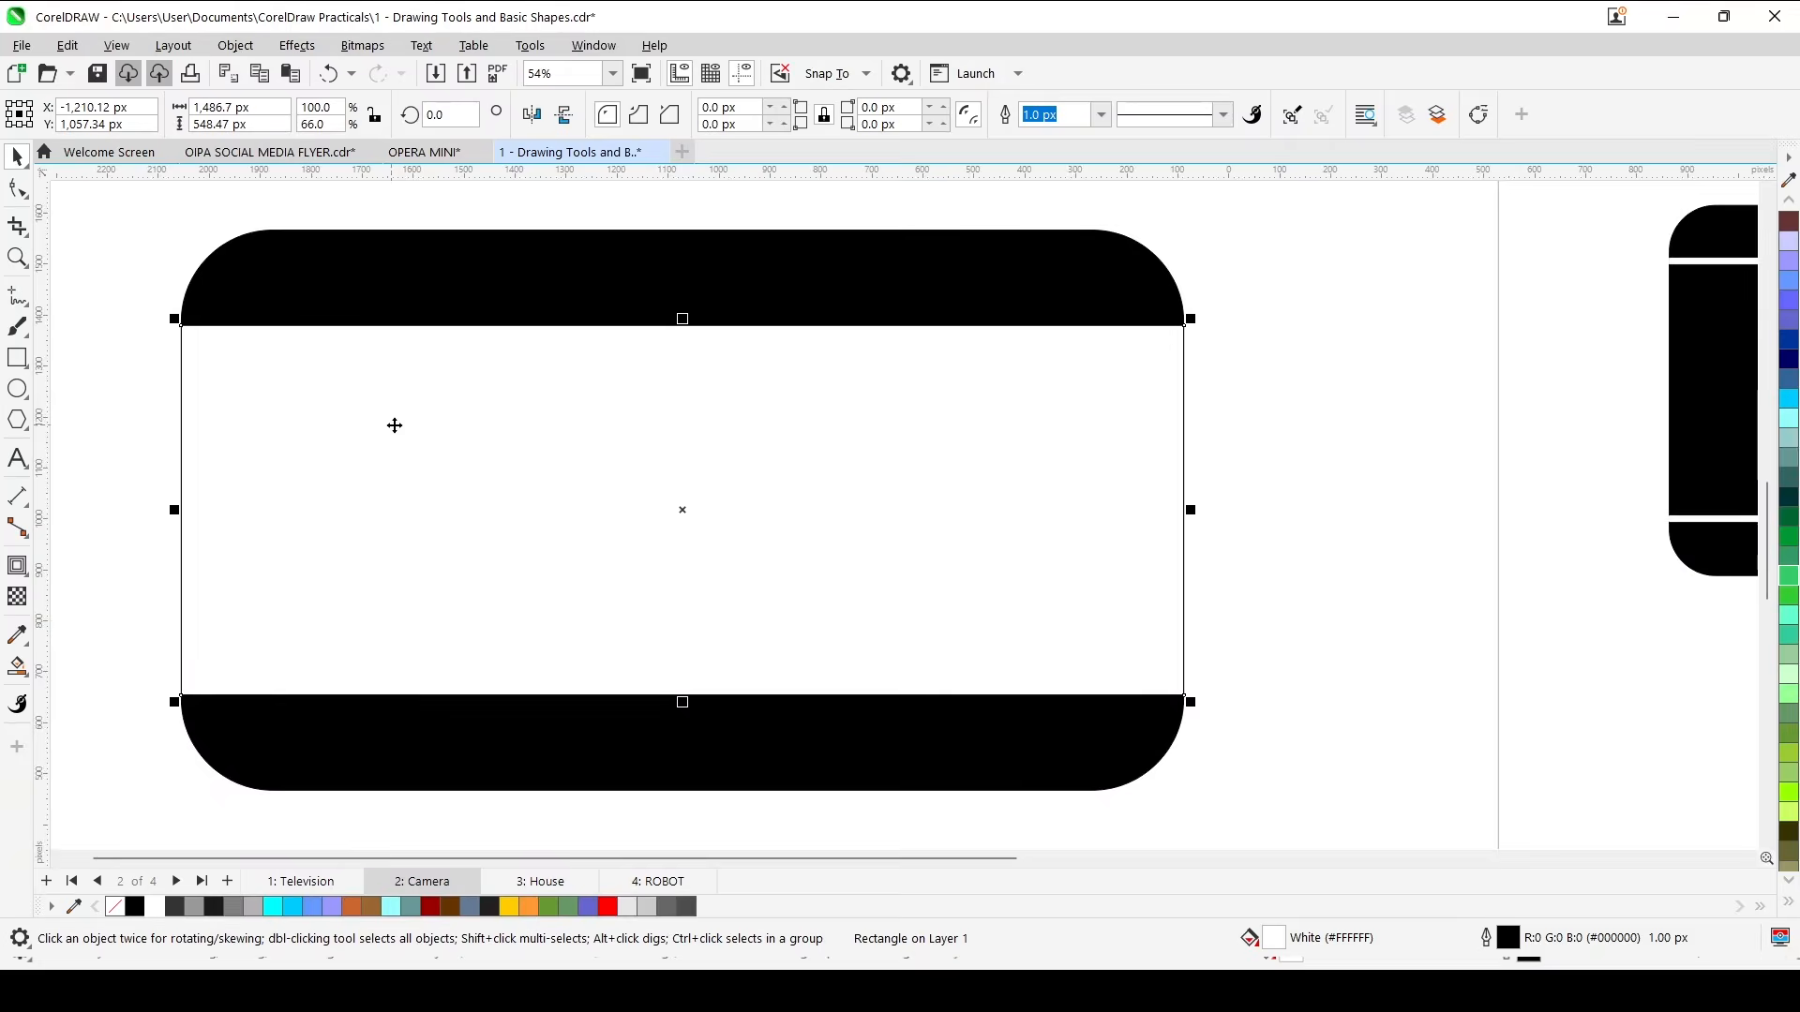
drag(684, 318, 683, 329)
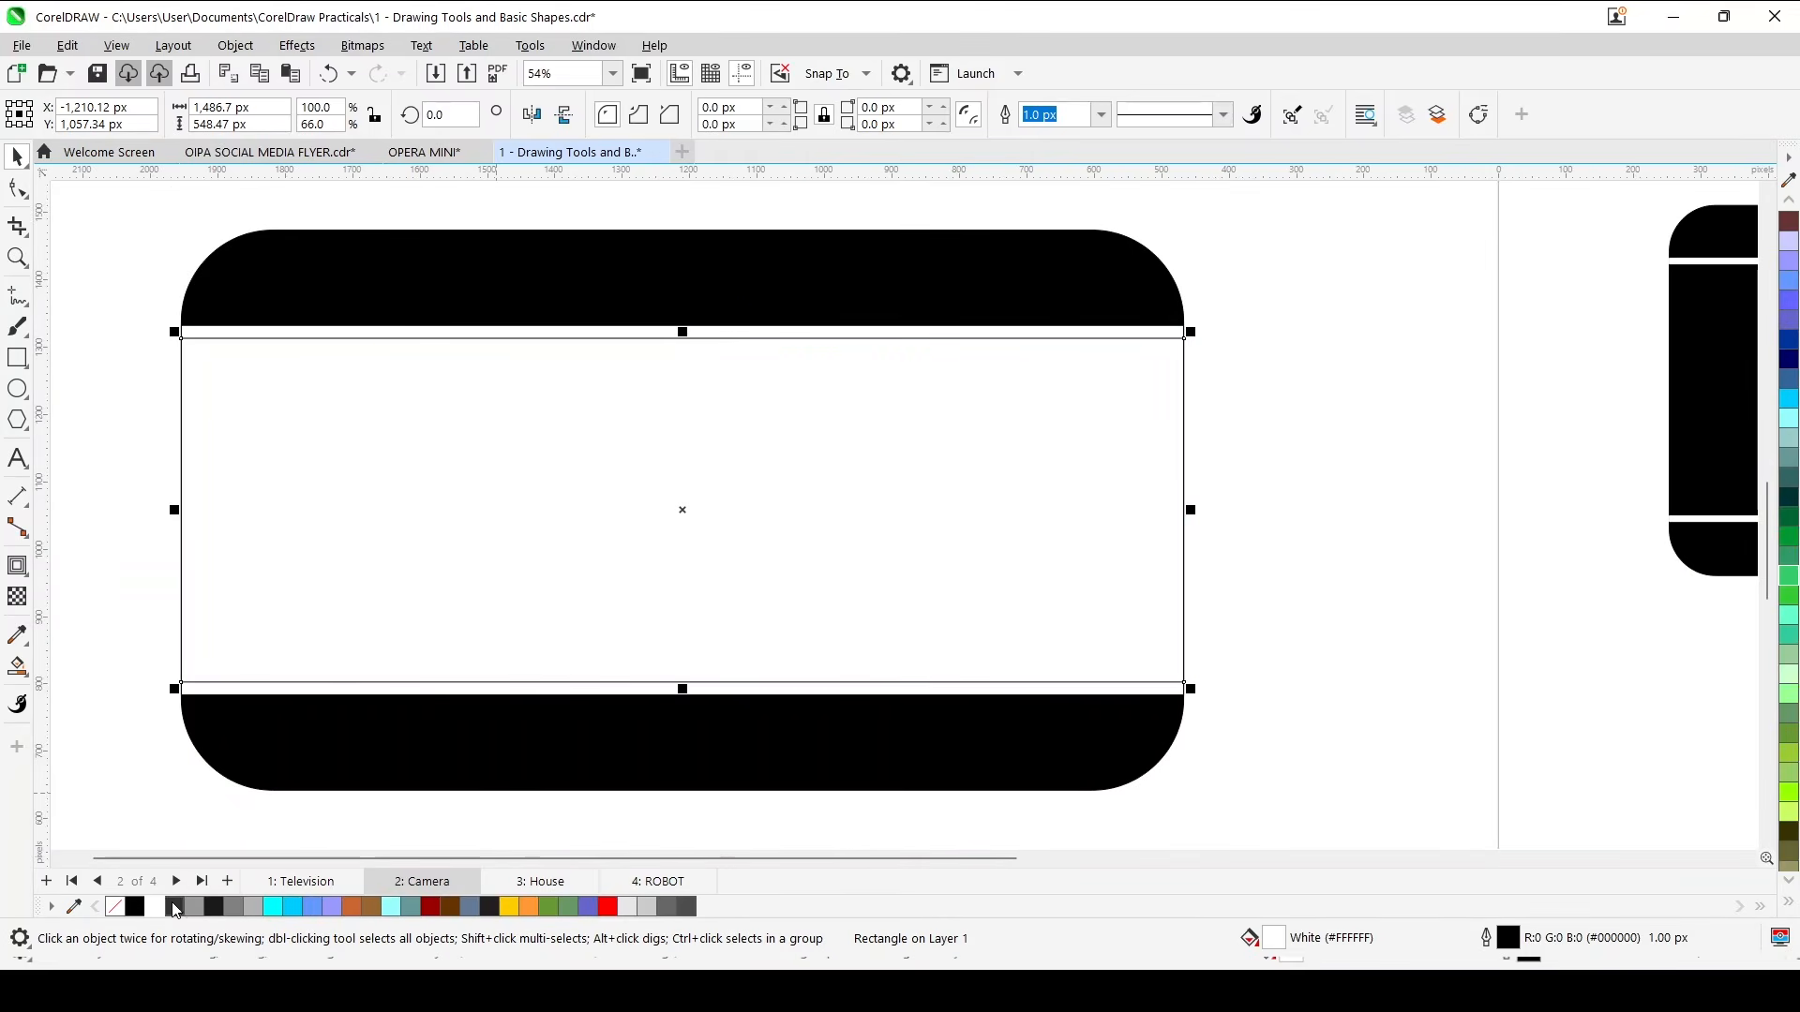
click(135, 907)
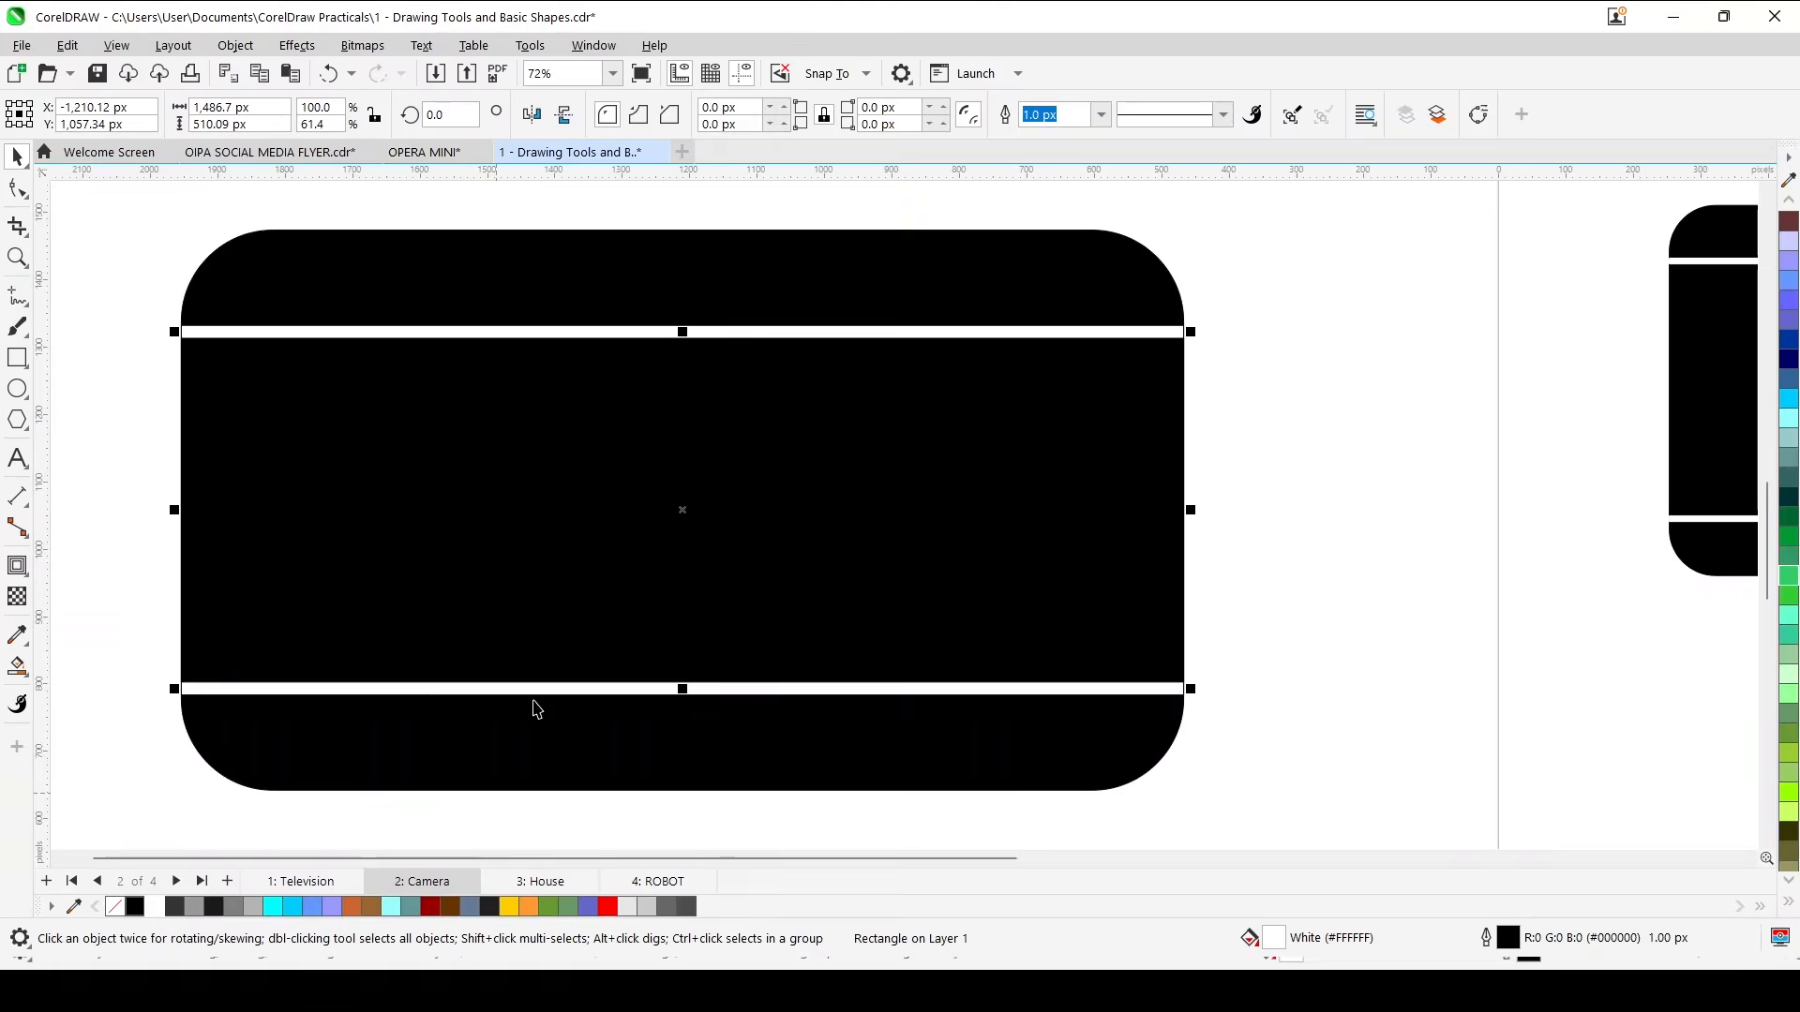
scroll(995, 418, down, 1)
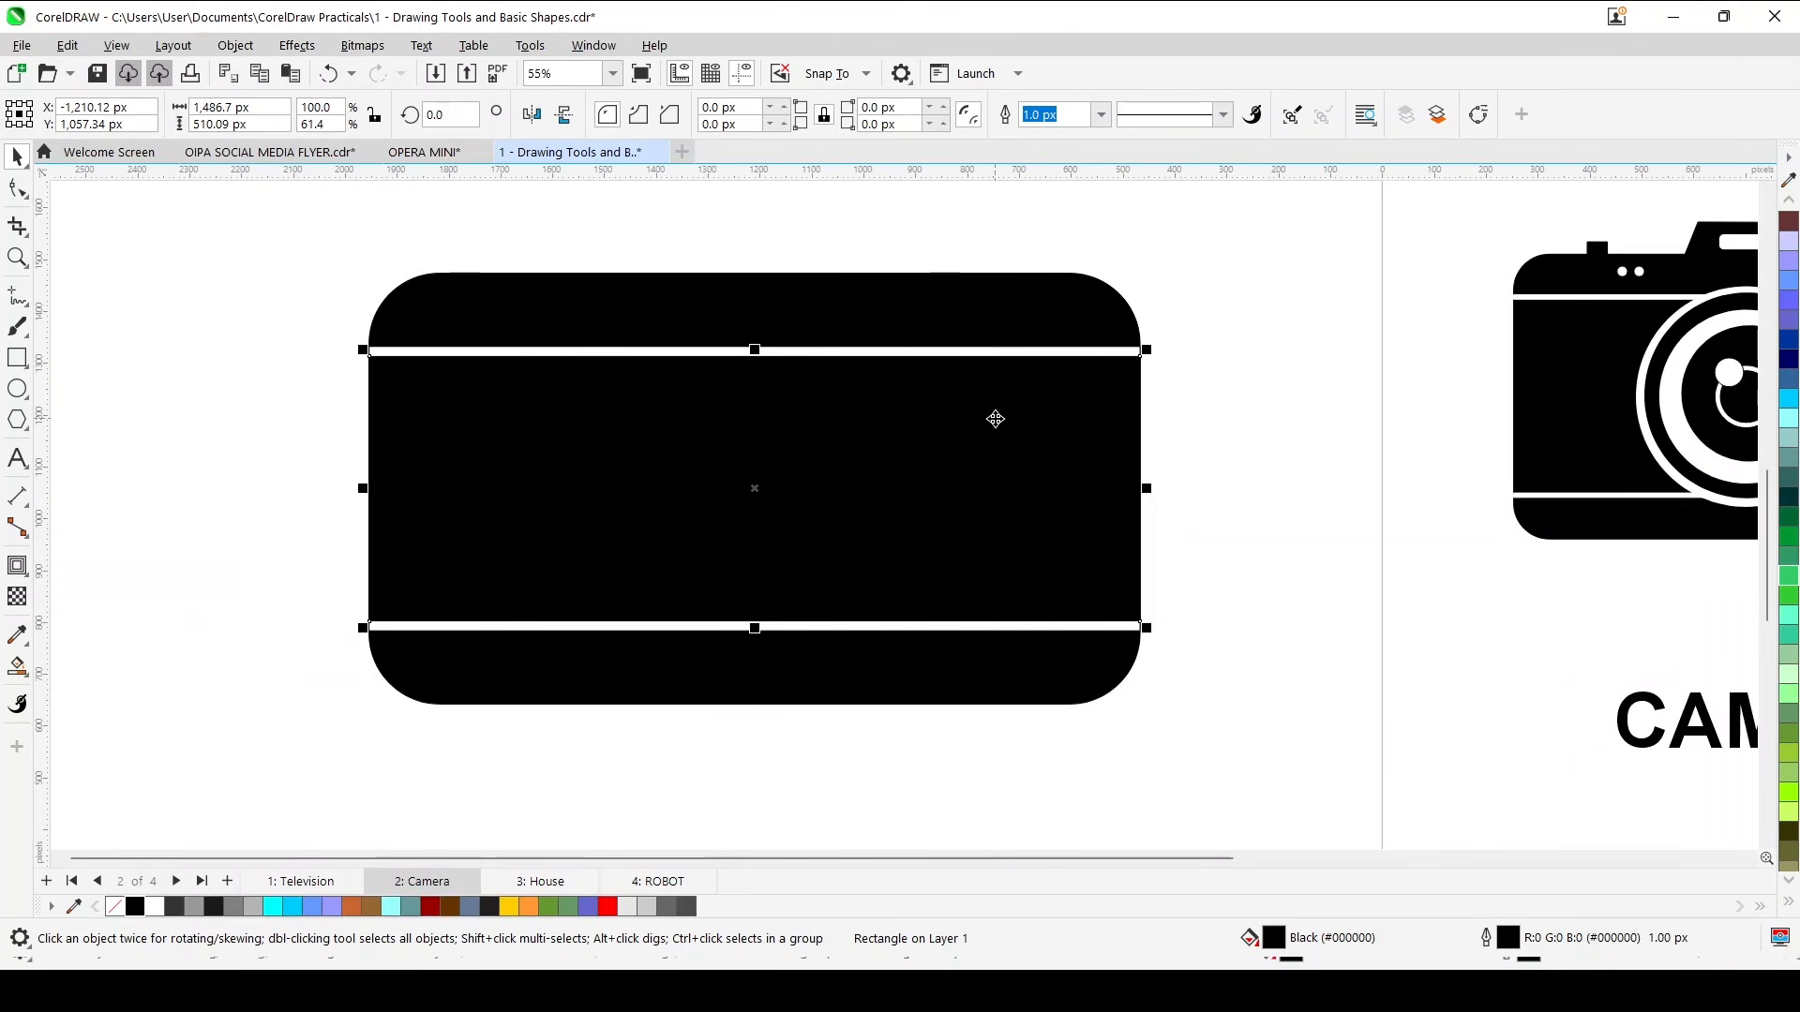
scroll(907, 431, down, 1)
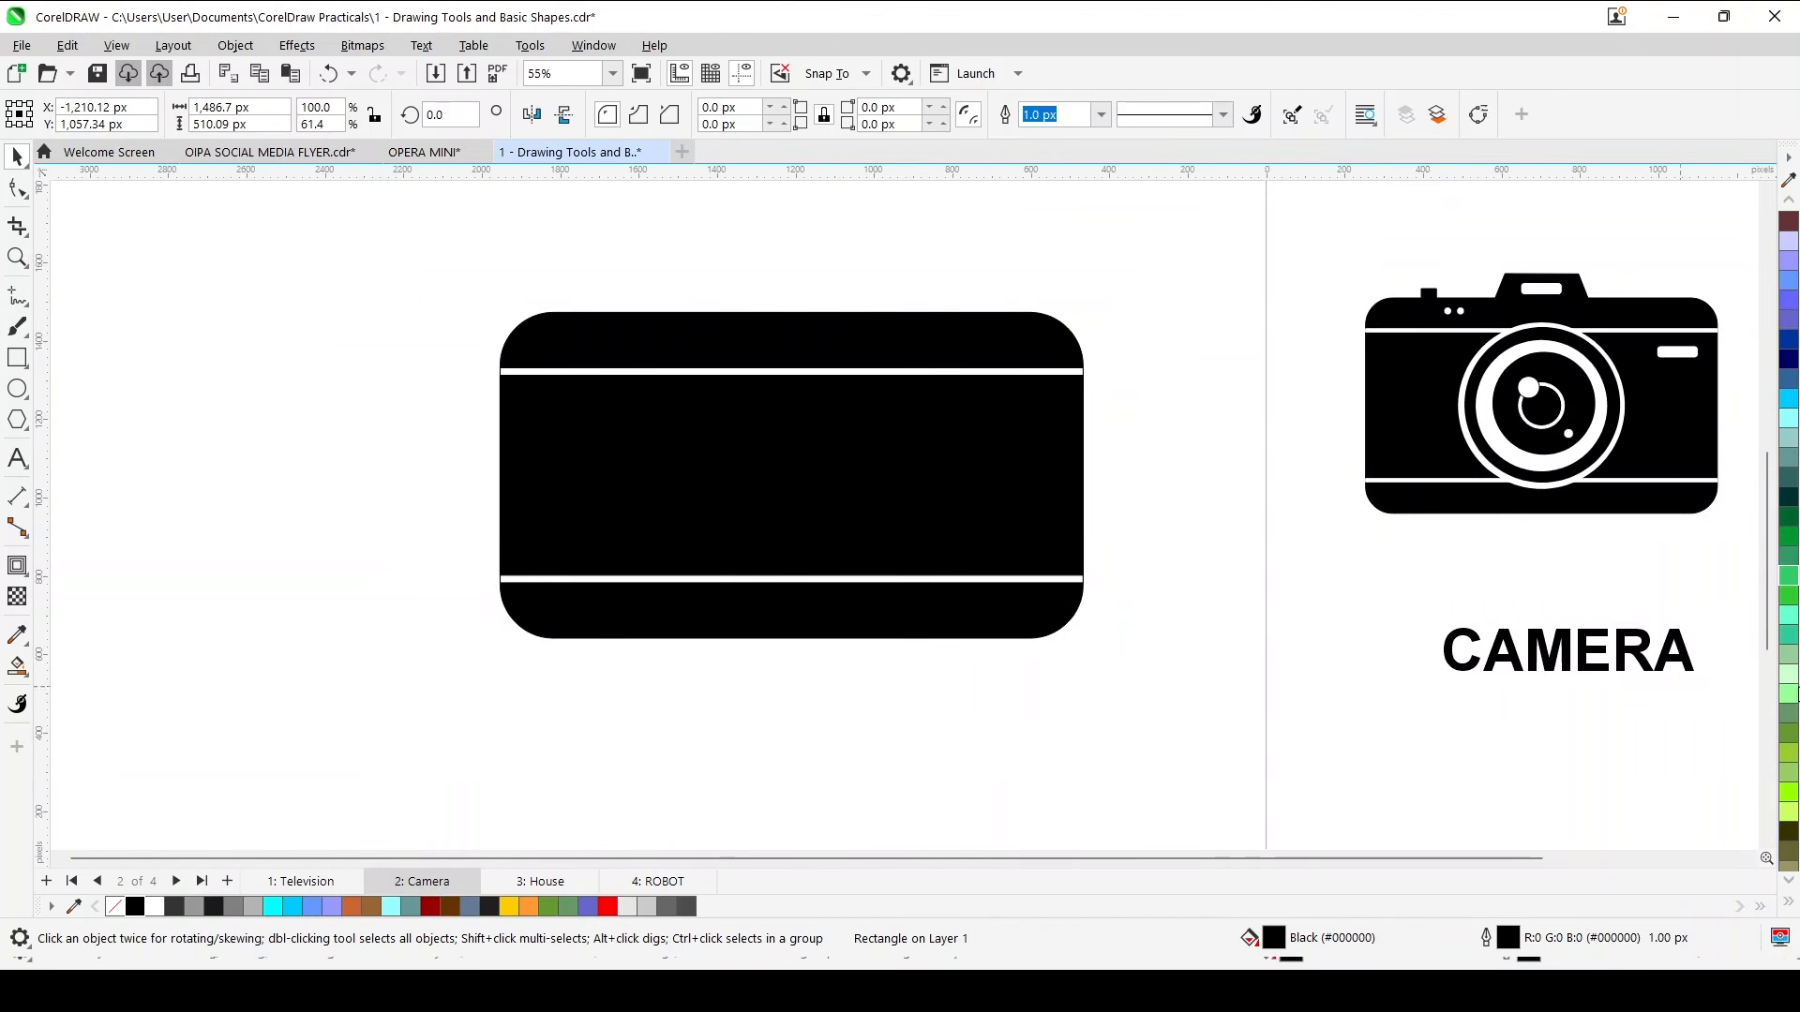
key(Escape)
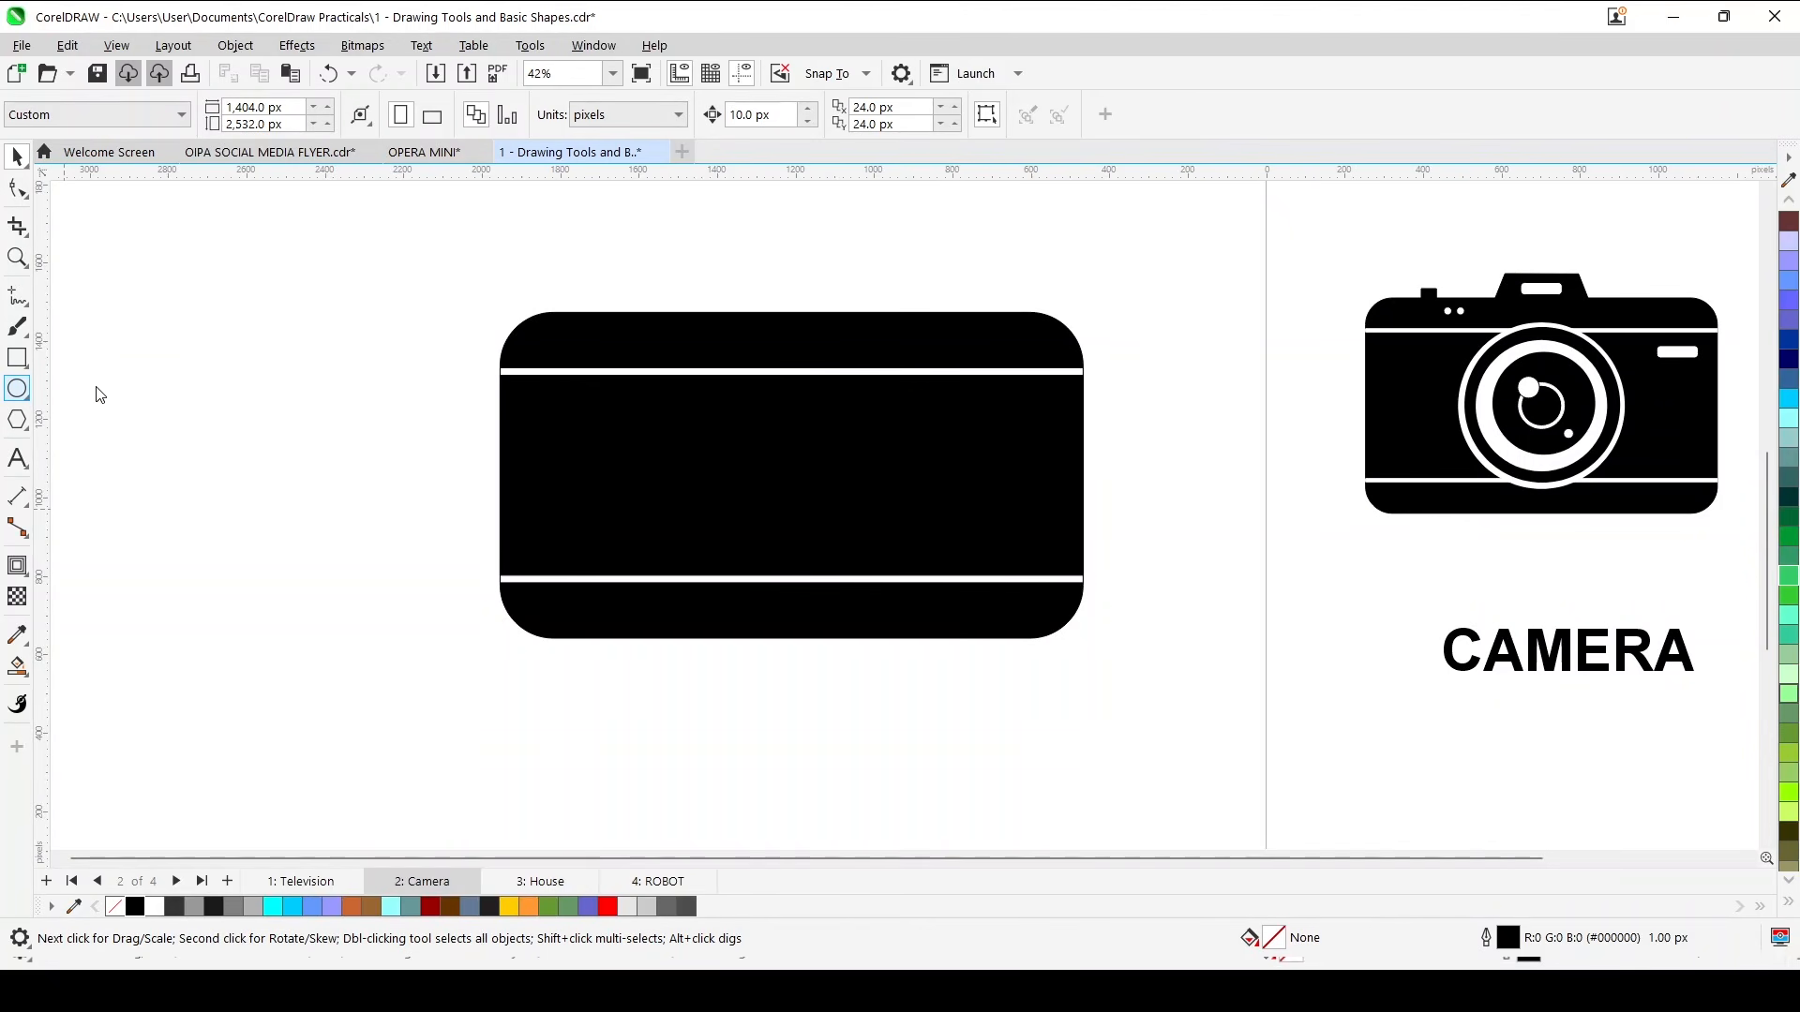
Draw a white-filled circle about 763 px in diameter and align its centre with the centre of the camera body.
drag(159, 389, 394, 691)
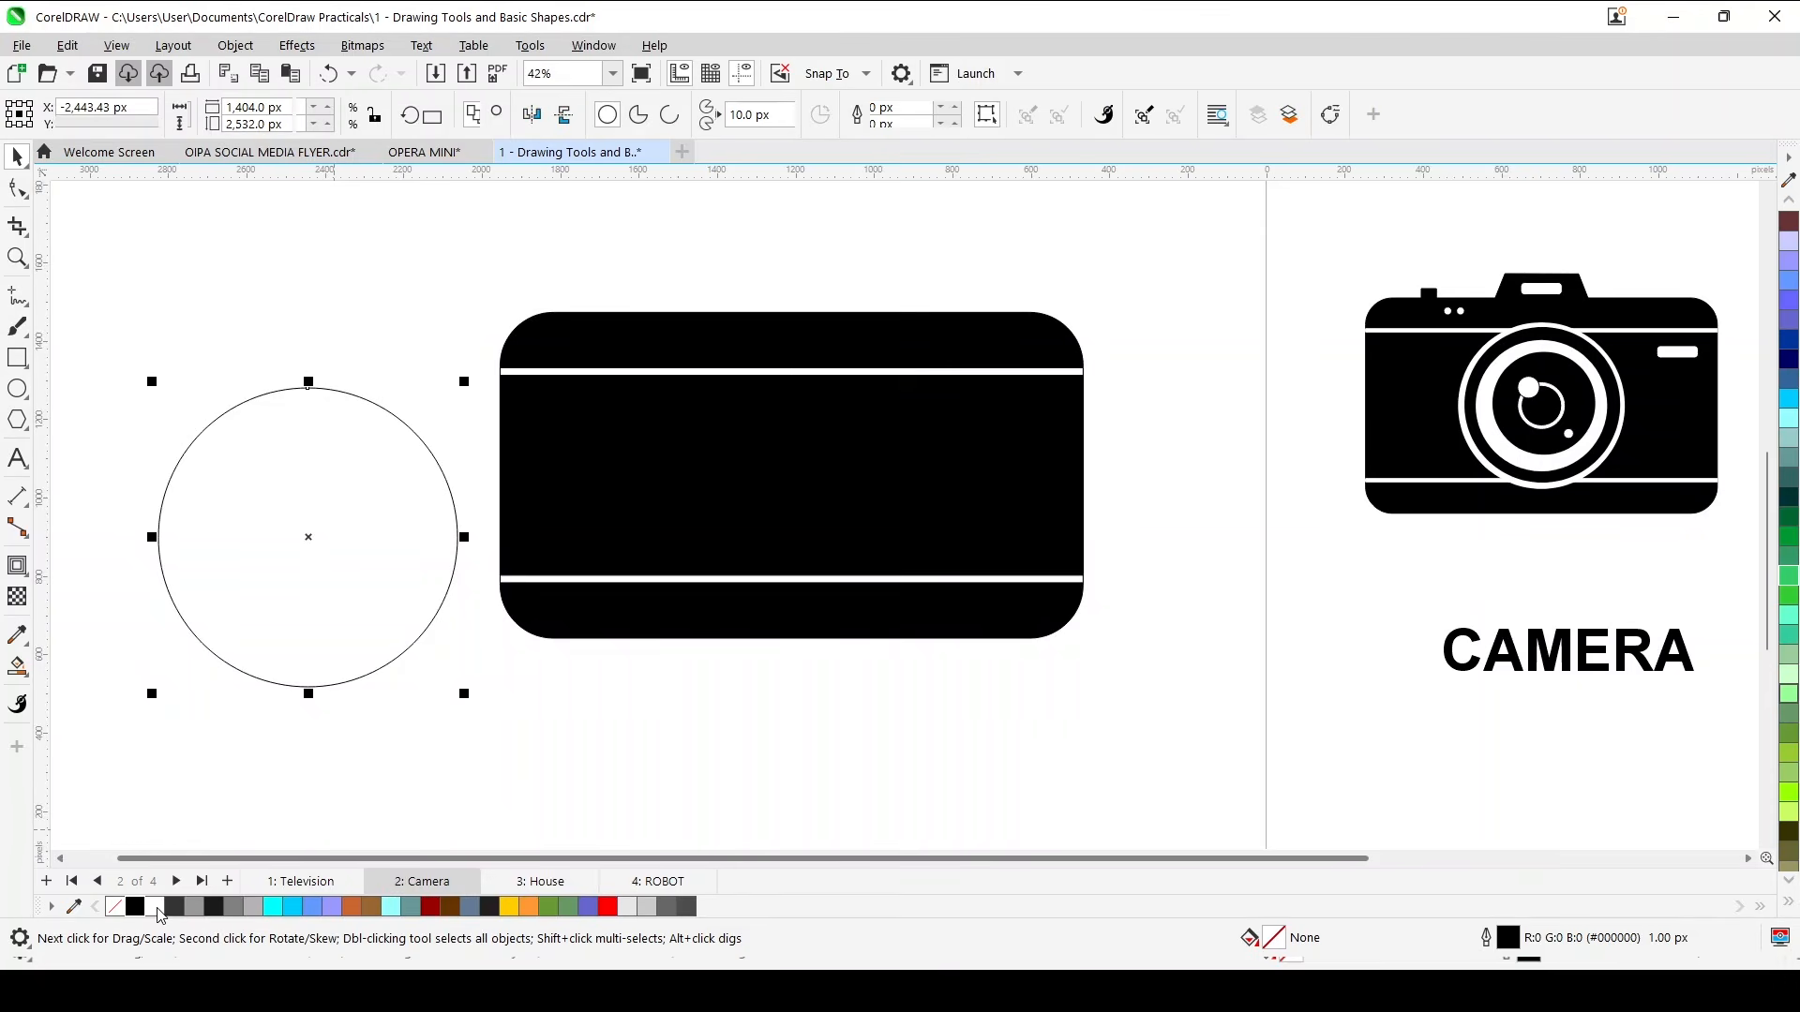
drag(433, 493, 545, 418)
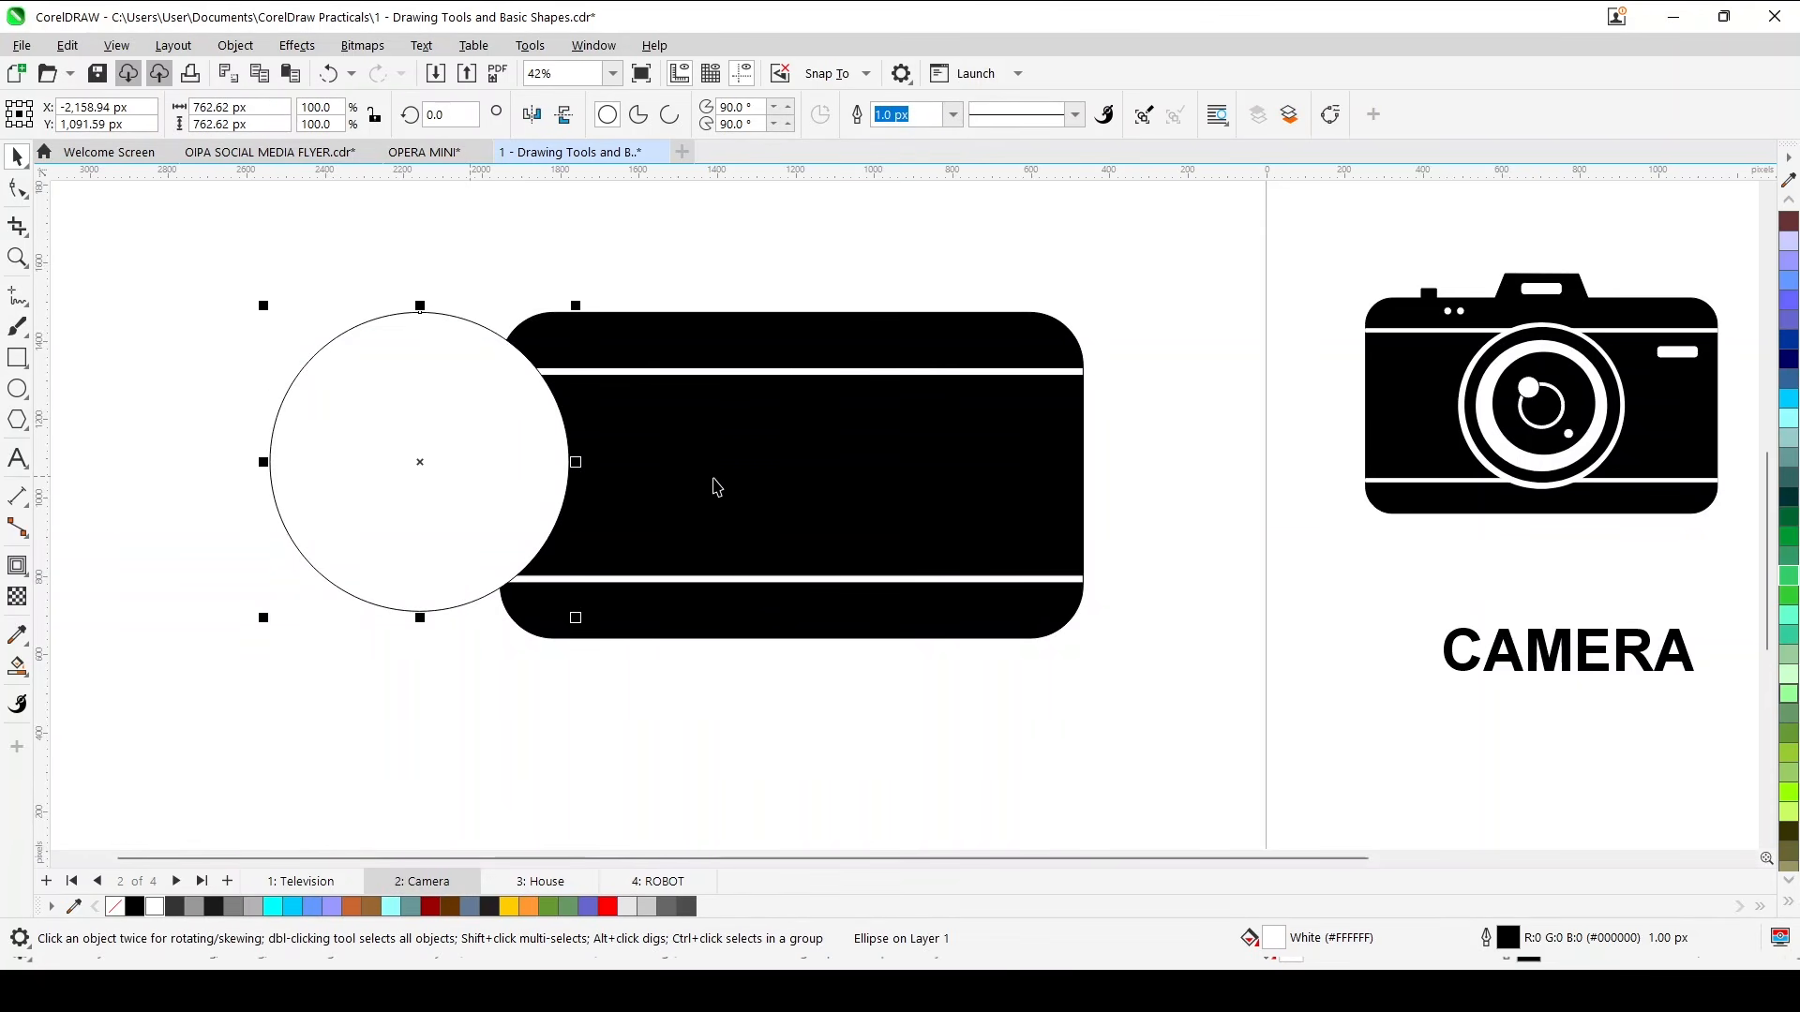
shift+click(730, 470)
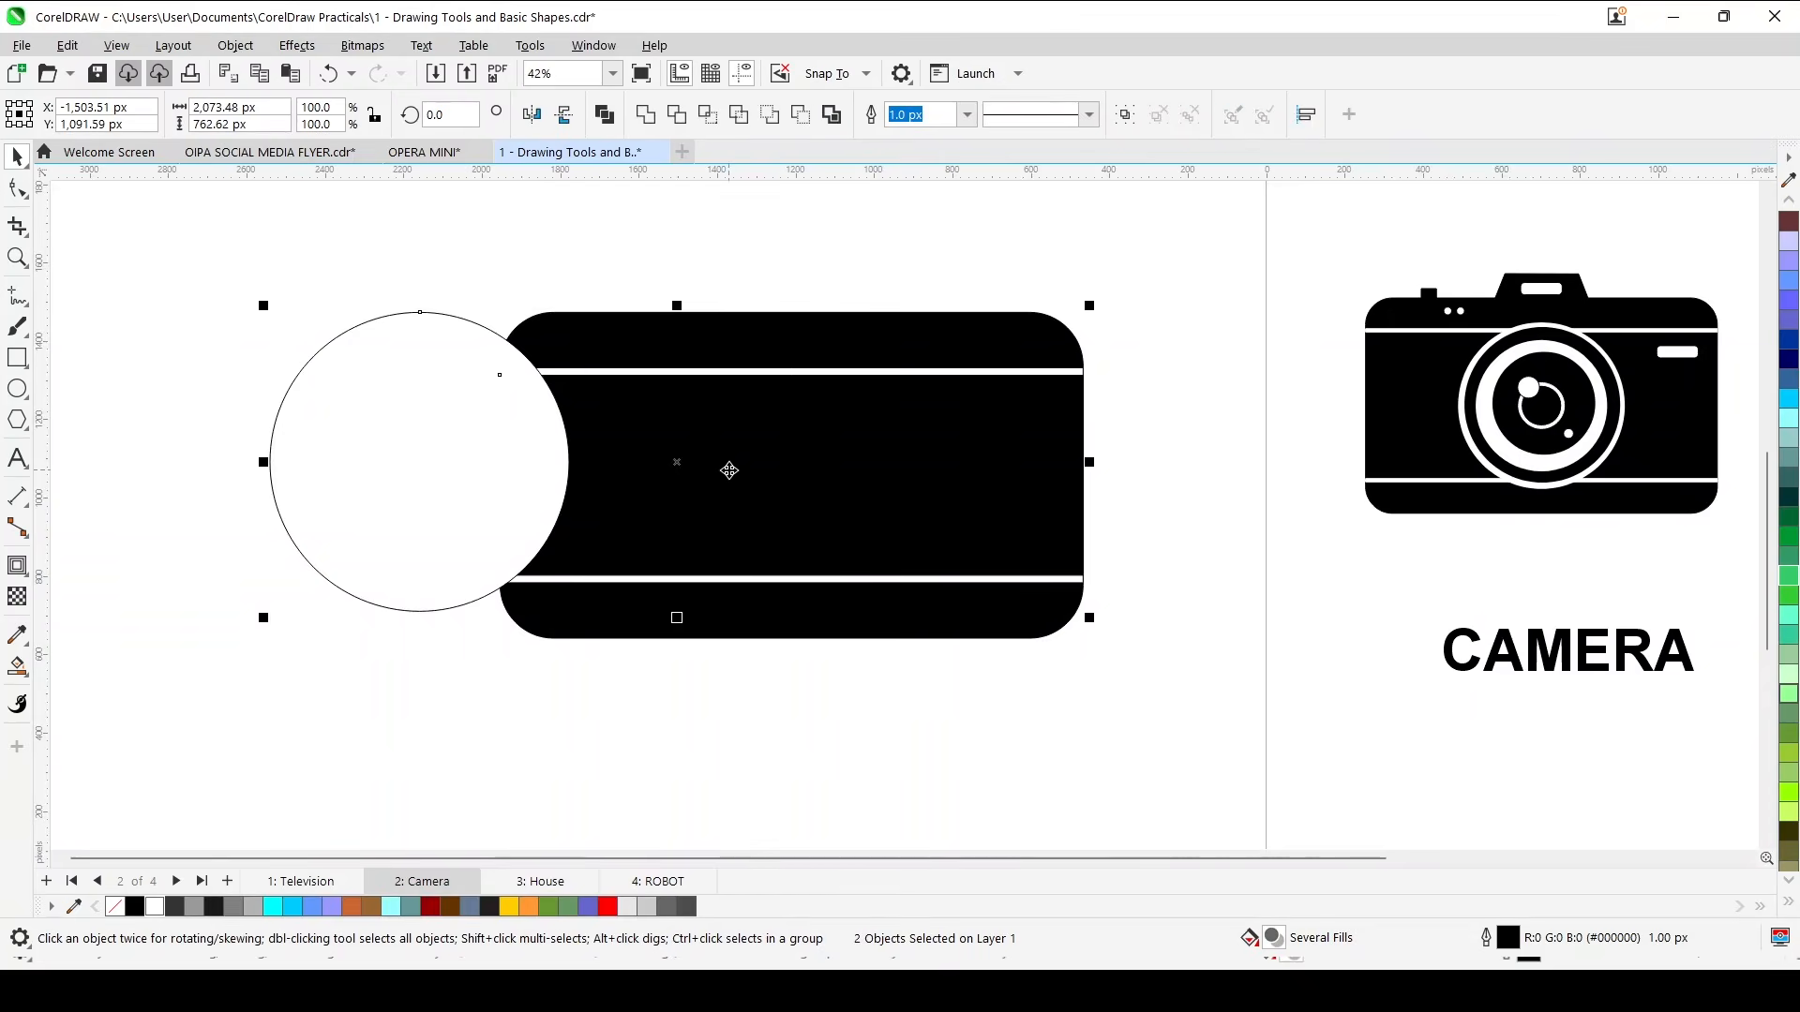
key(c)
key(e)
click(368, 449)
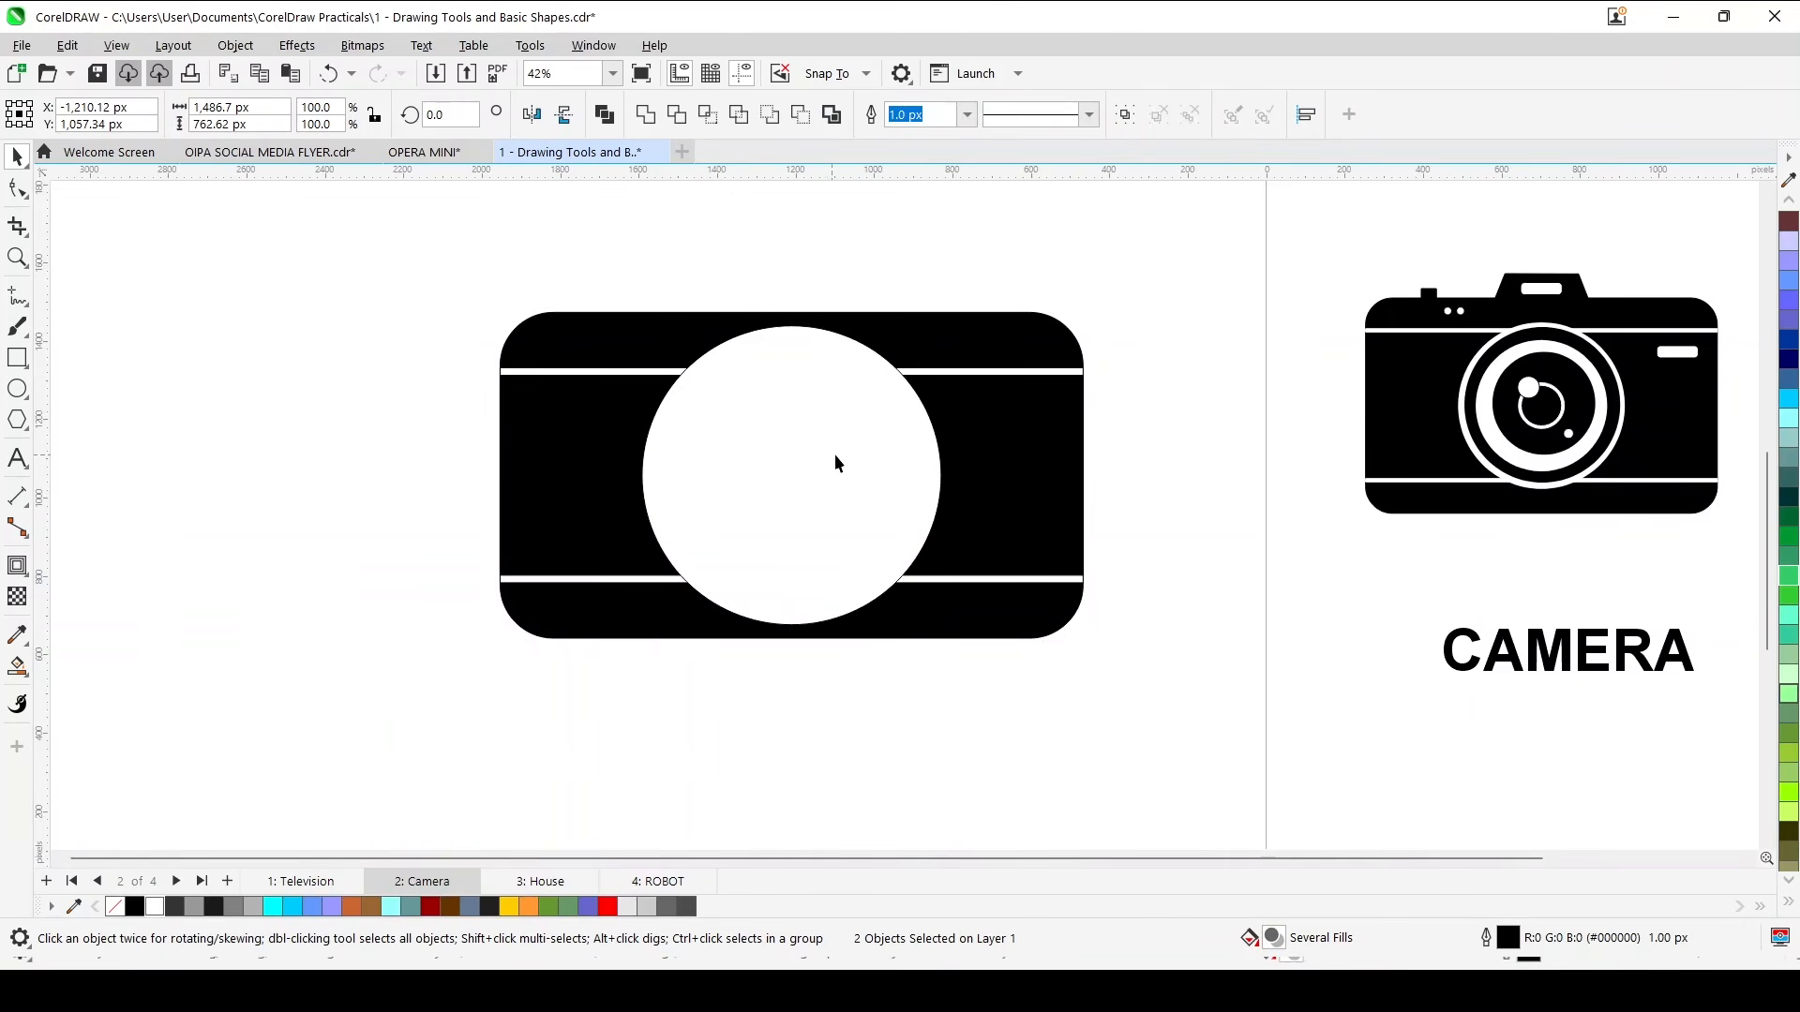
Scale the white lens circle down from its centre to a diameter of about 654 px.
scroll(834, 413, up, 2)
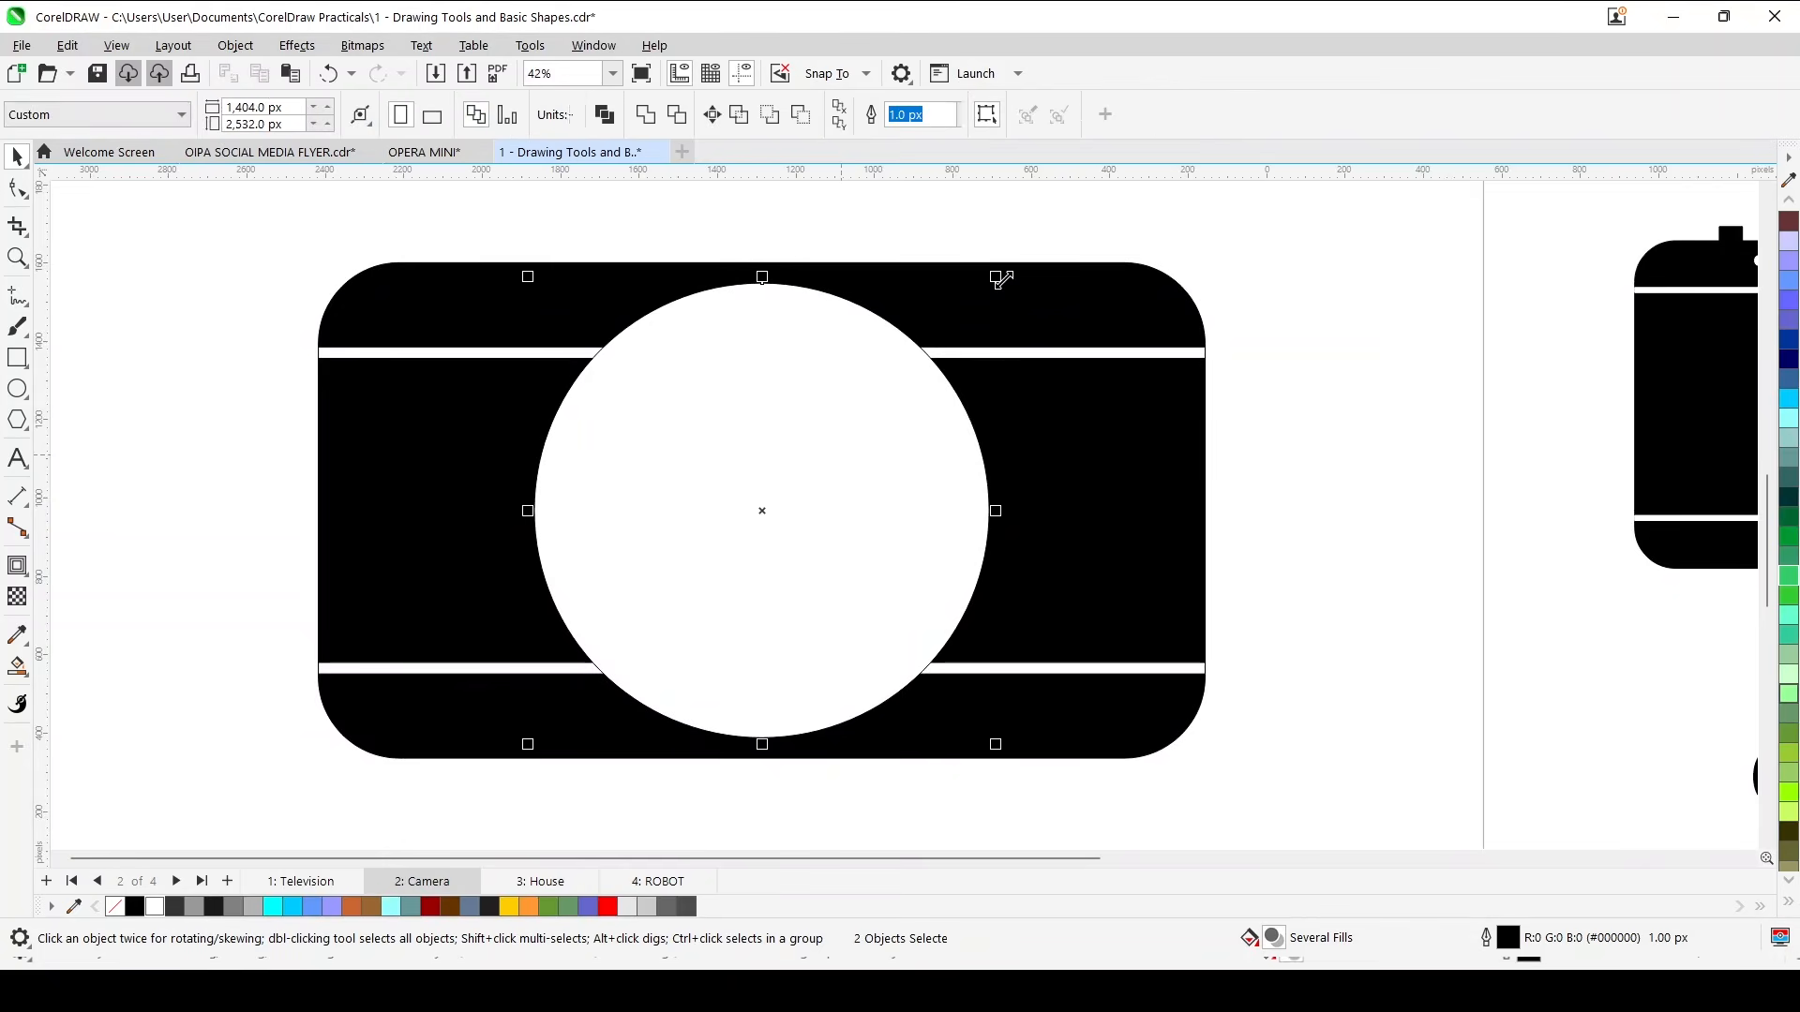
drag(994, 284, 983, 294)
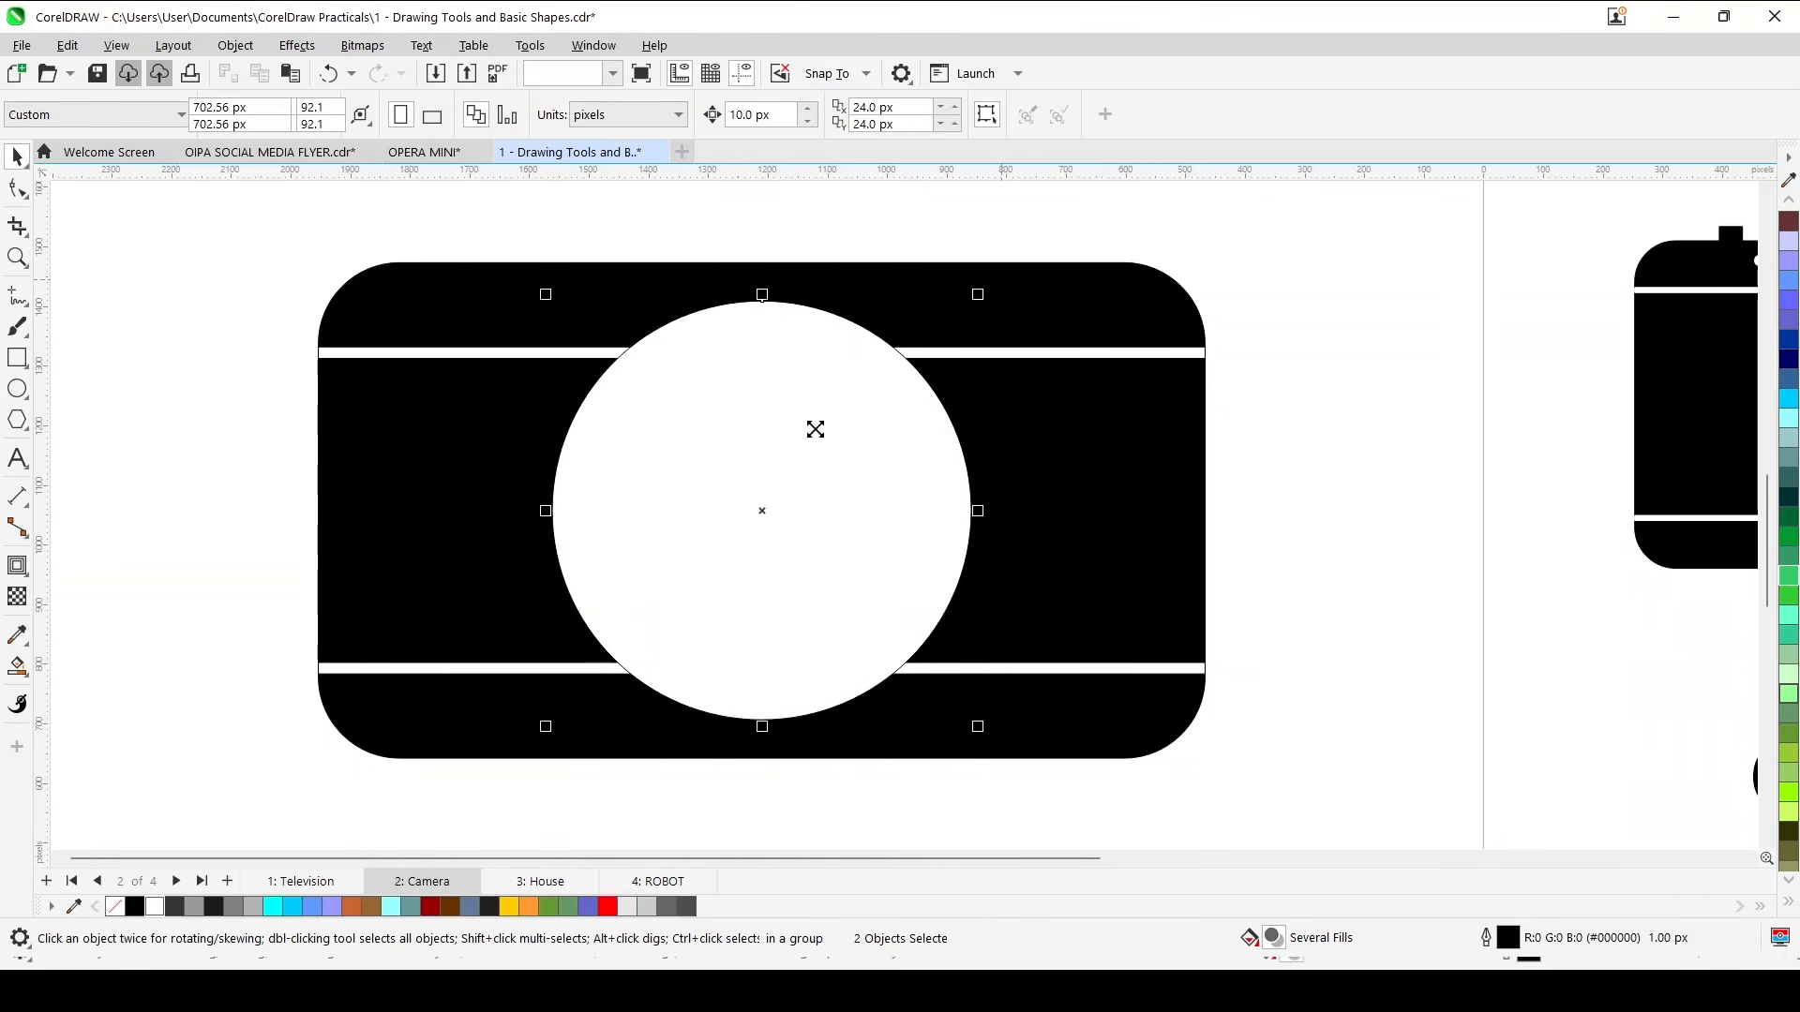
scroll(815, 422, down, 2)
scroll(823, 404, up, 3)
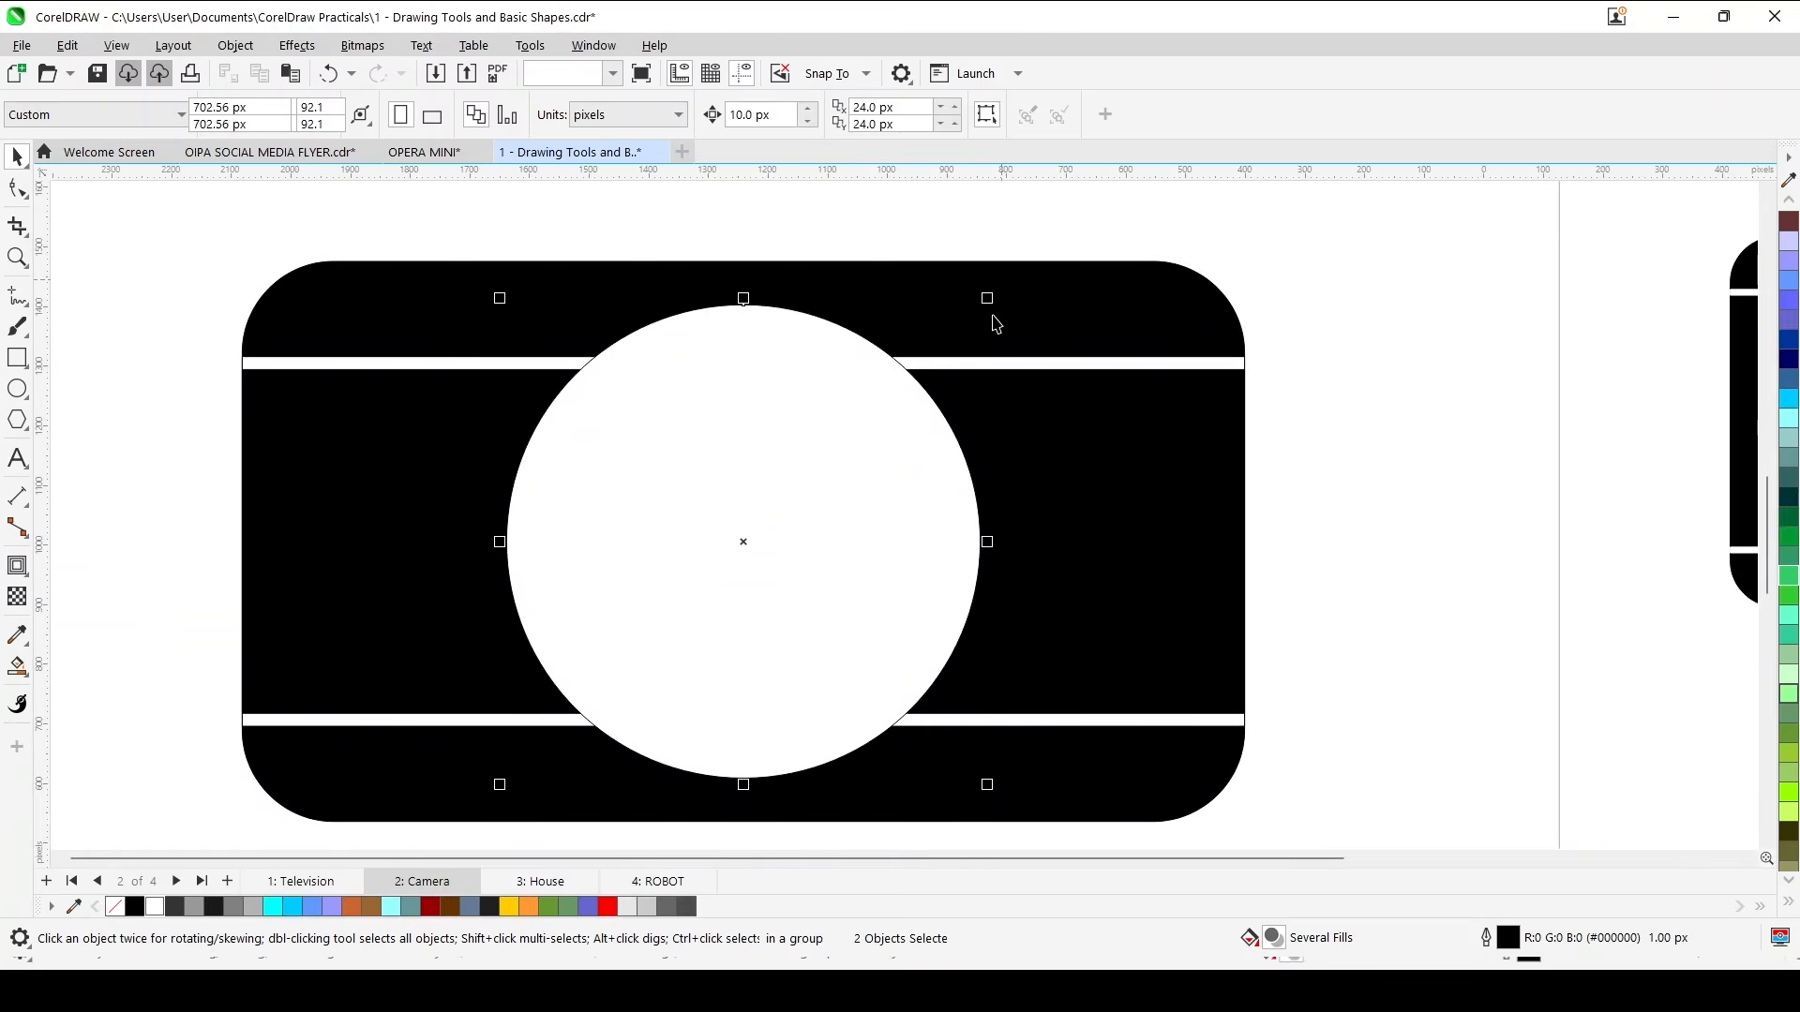
drag(992, 300, 974, 317)
scroll(790, 511, down, 3)
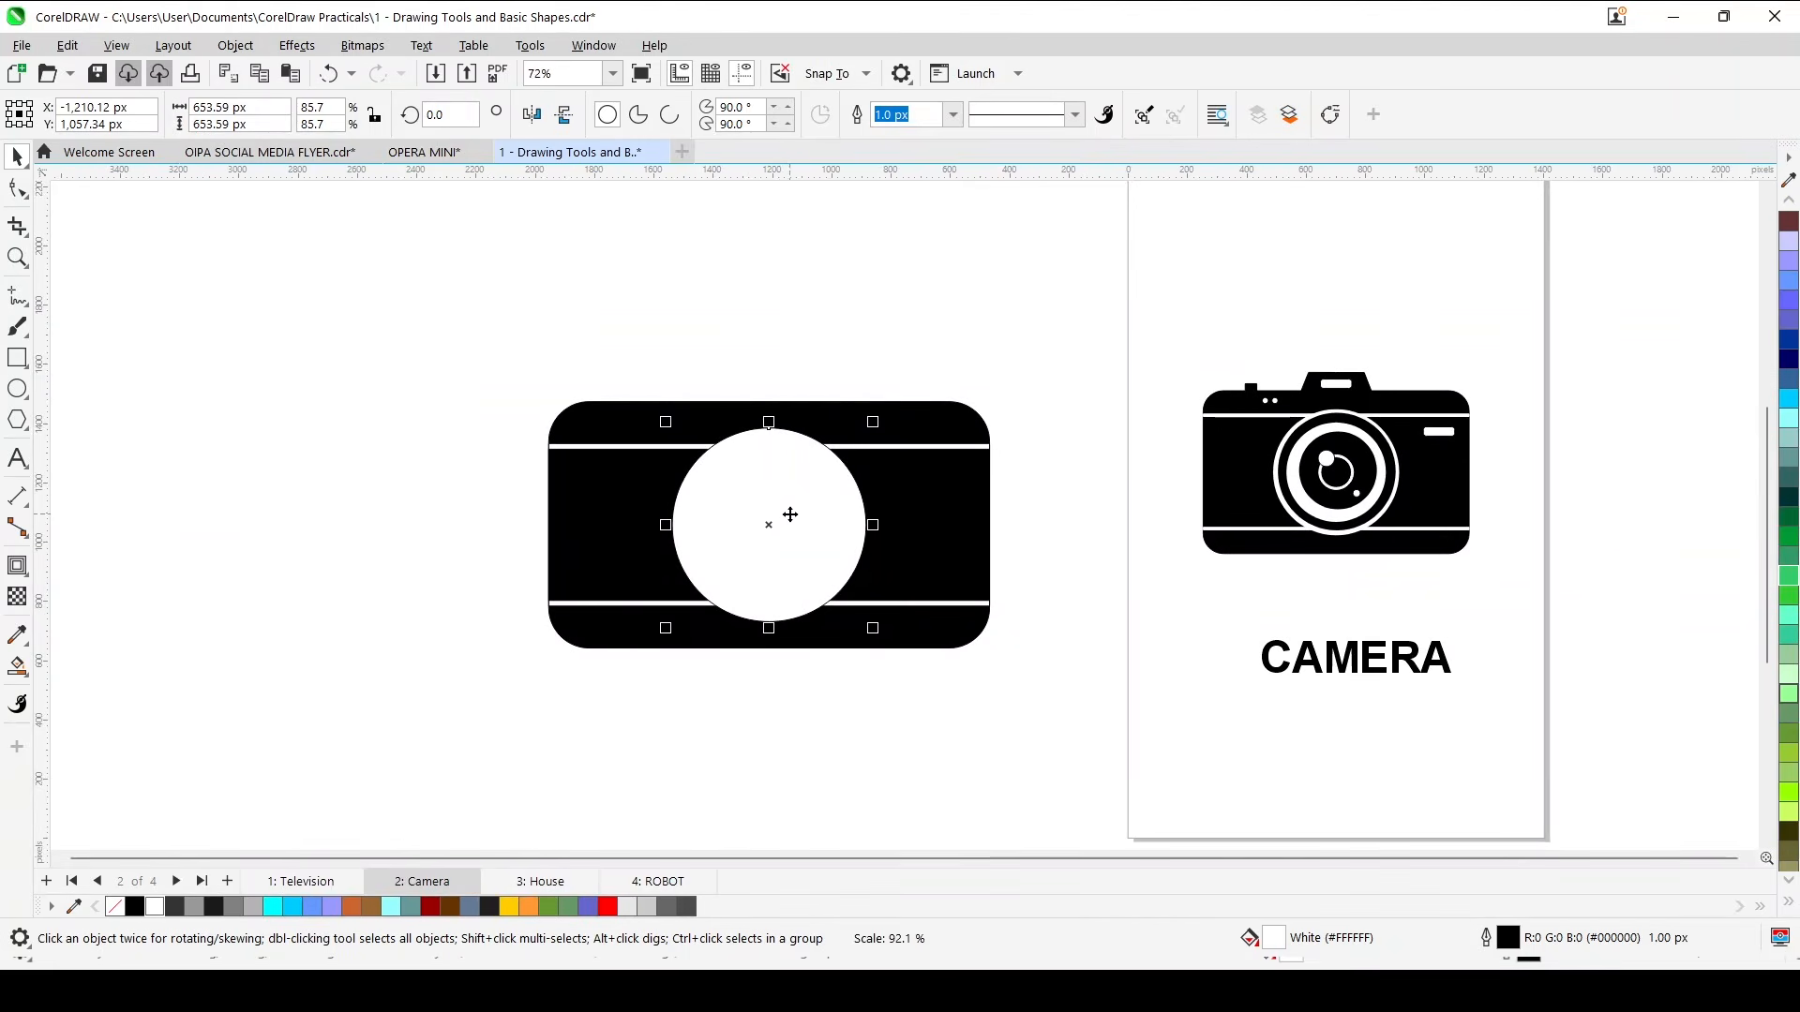
Add two smaller concentric copies of the lens circle, one about 587 px filled black and one about 510 px filled white.
scroll(780, 501, up, 2)
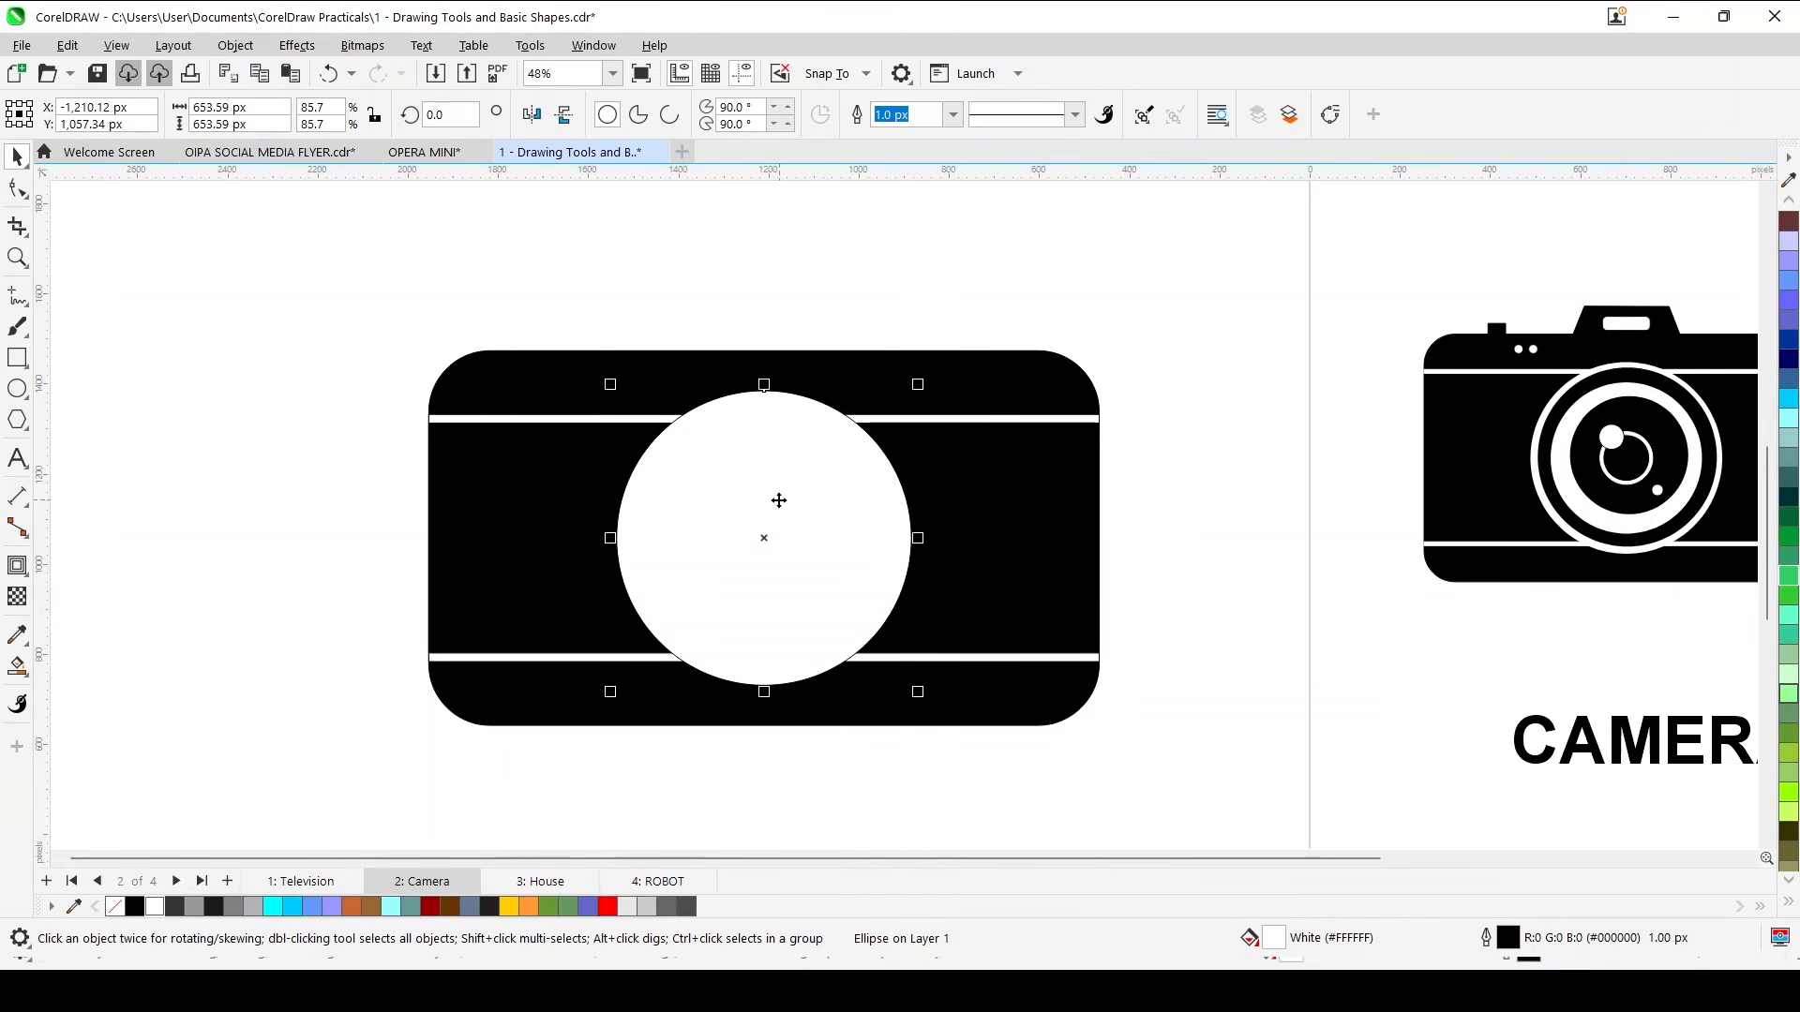
scroll(826, 455, up, 1)
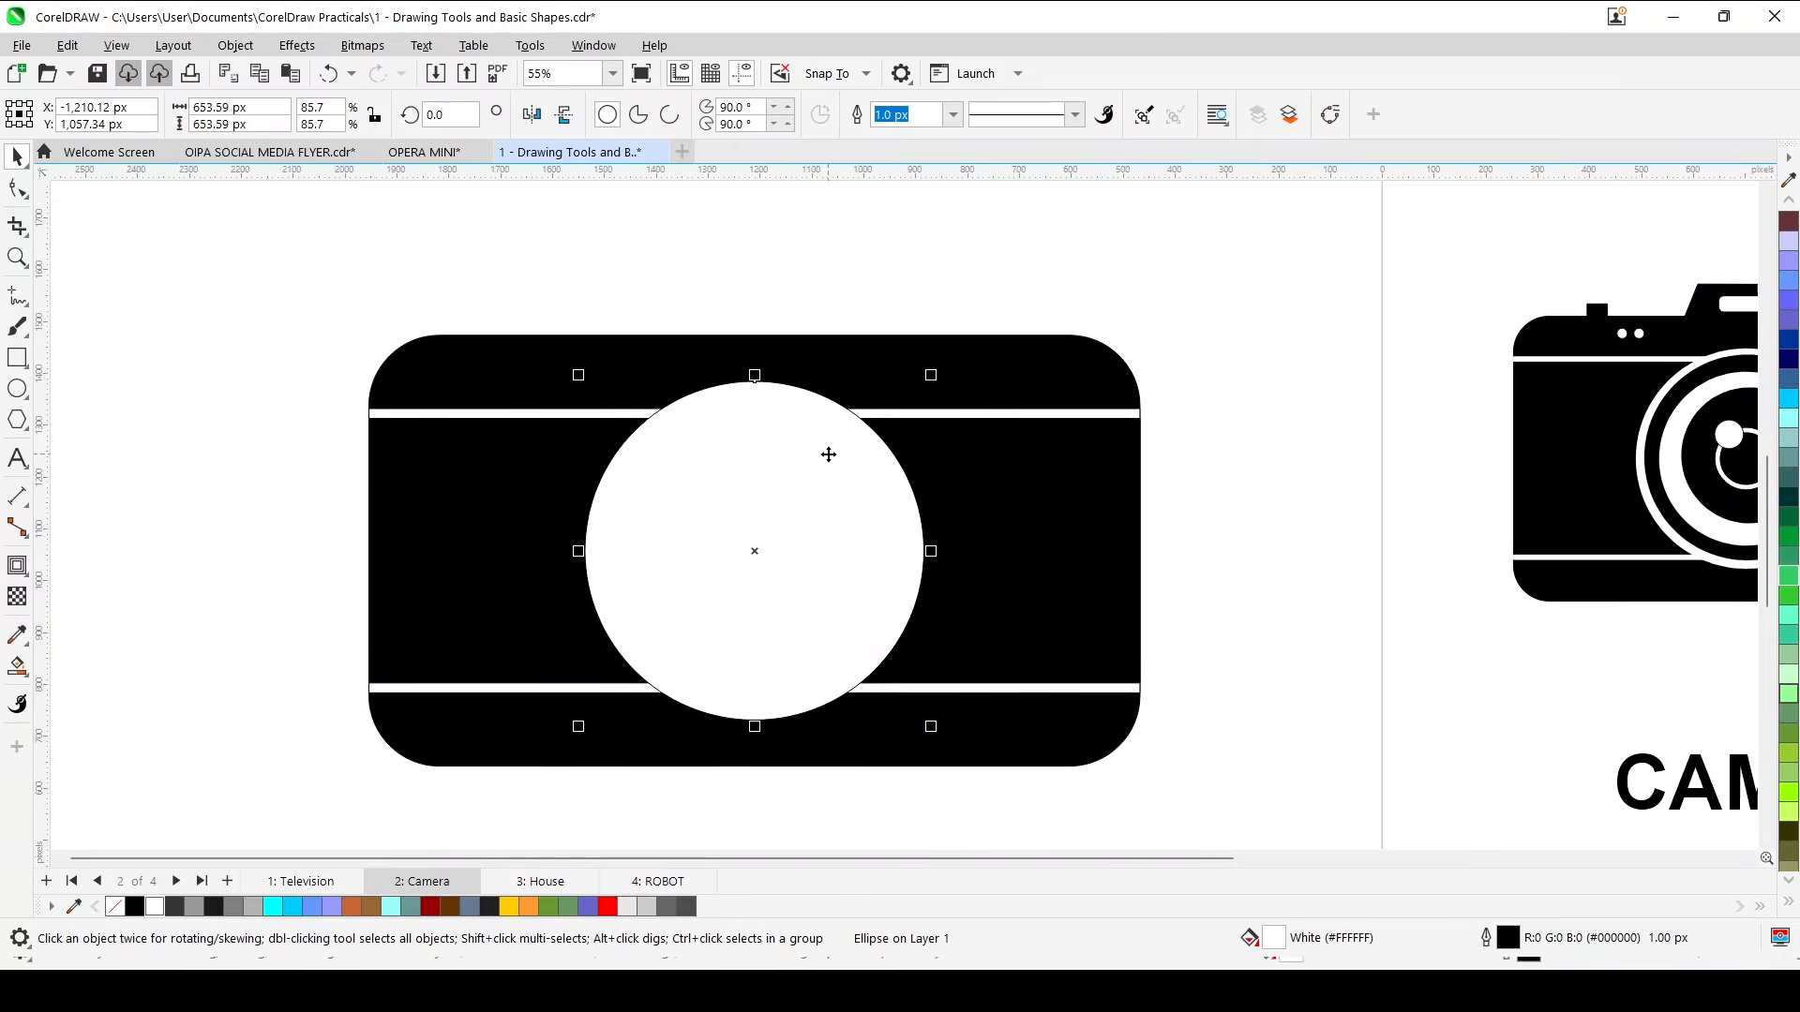
drag(931, 375, 924, 386)
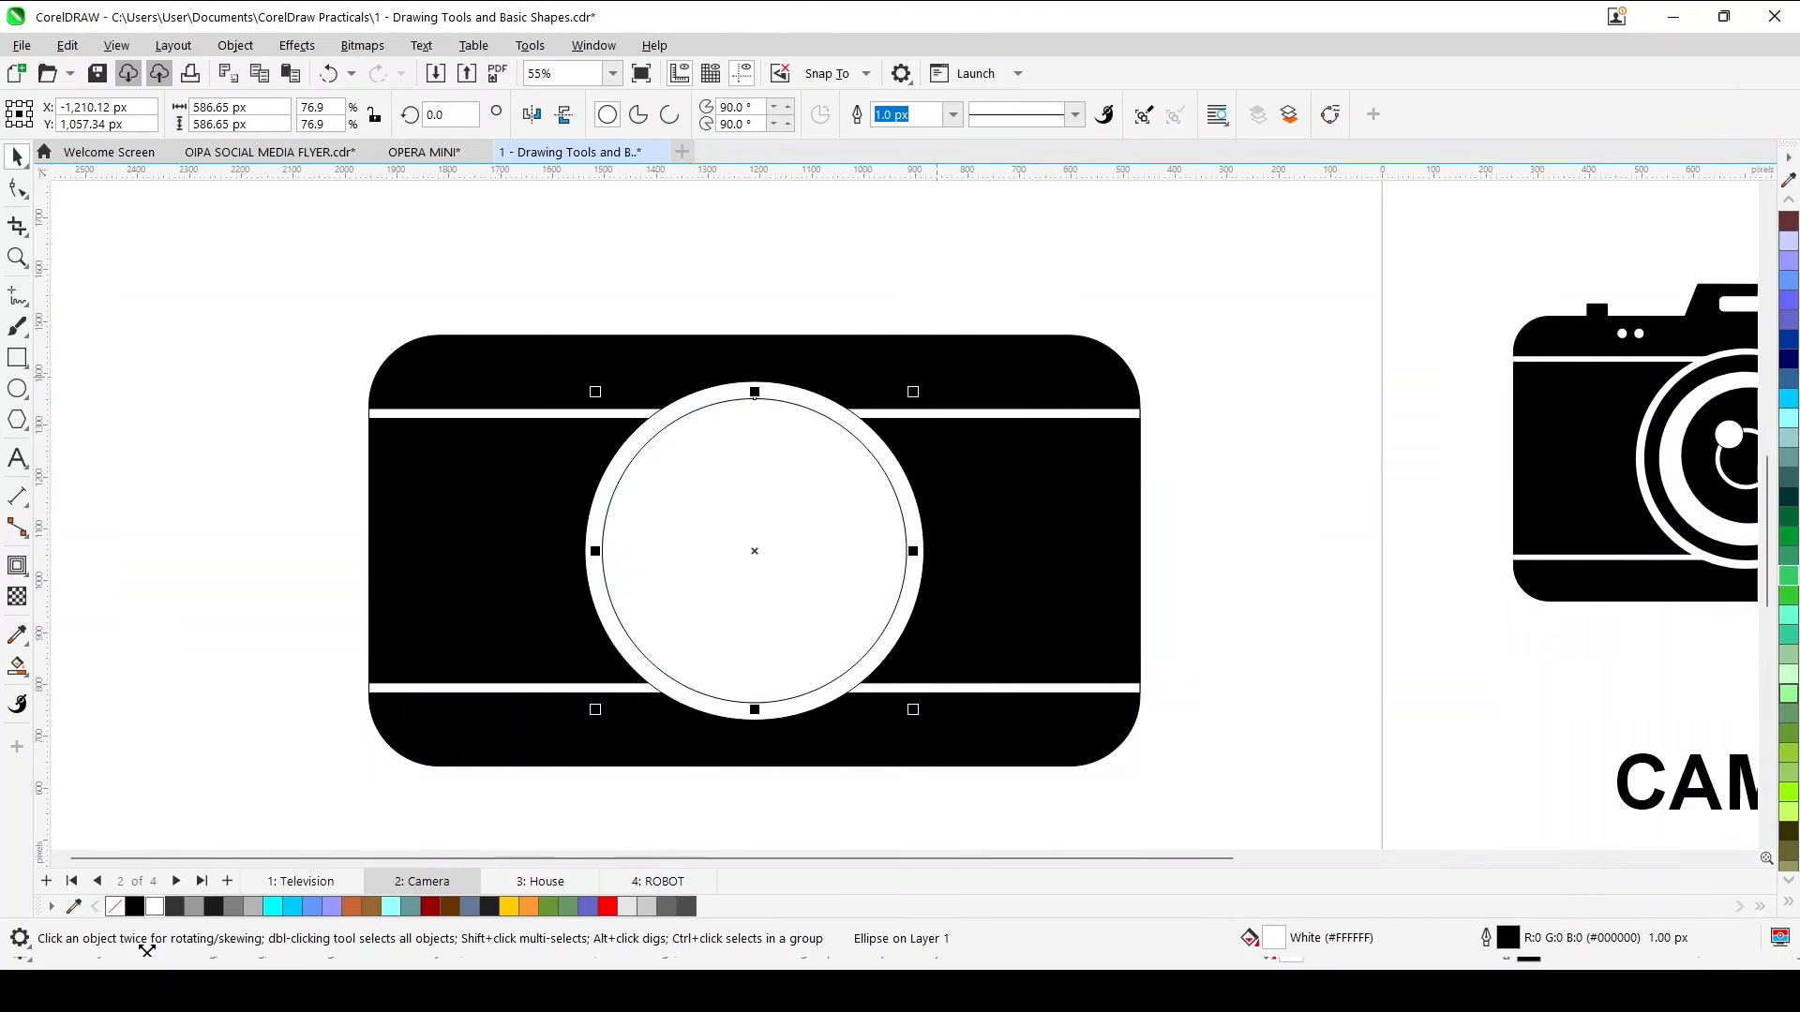
click(137, 906)
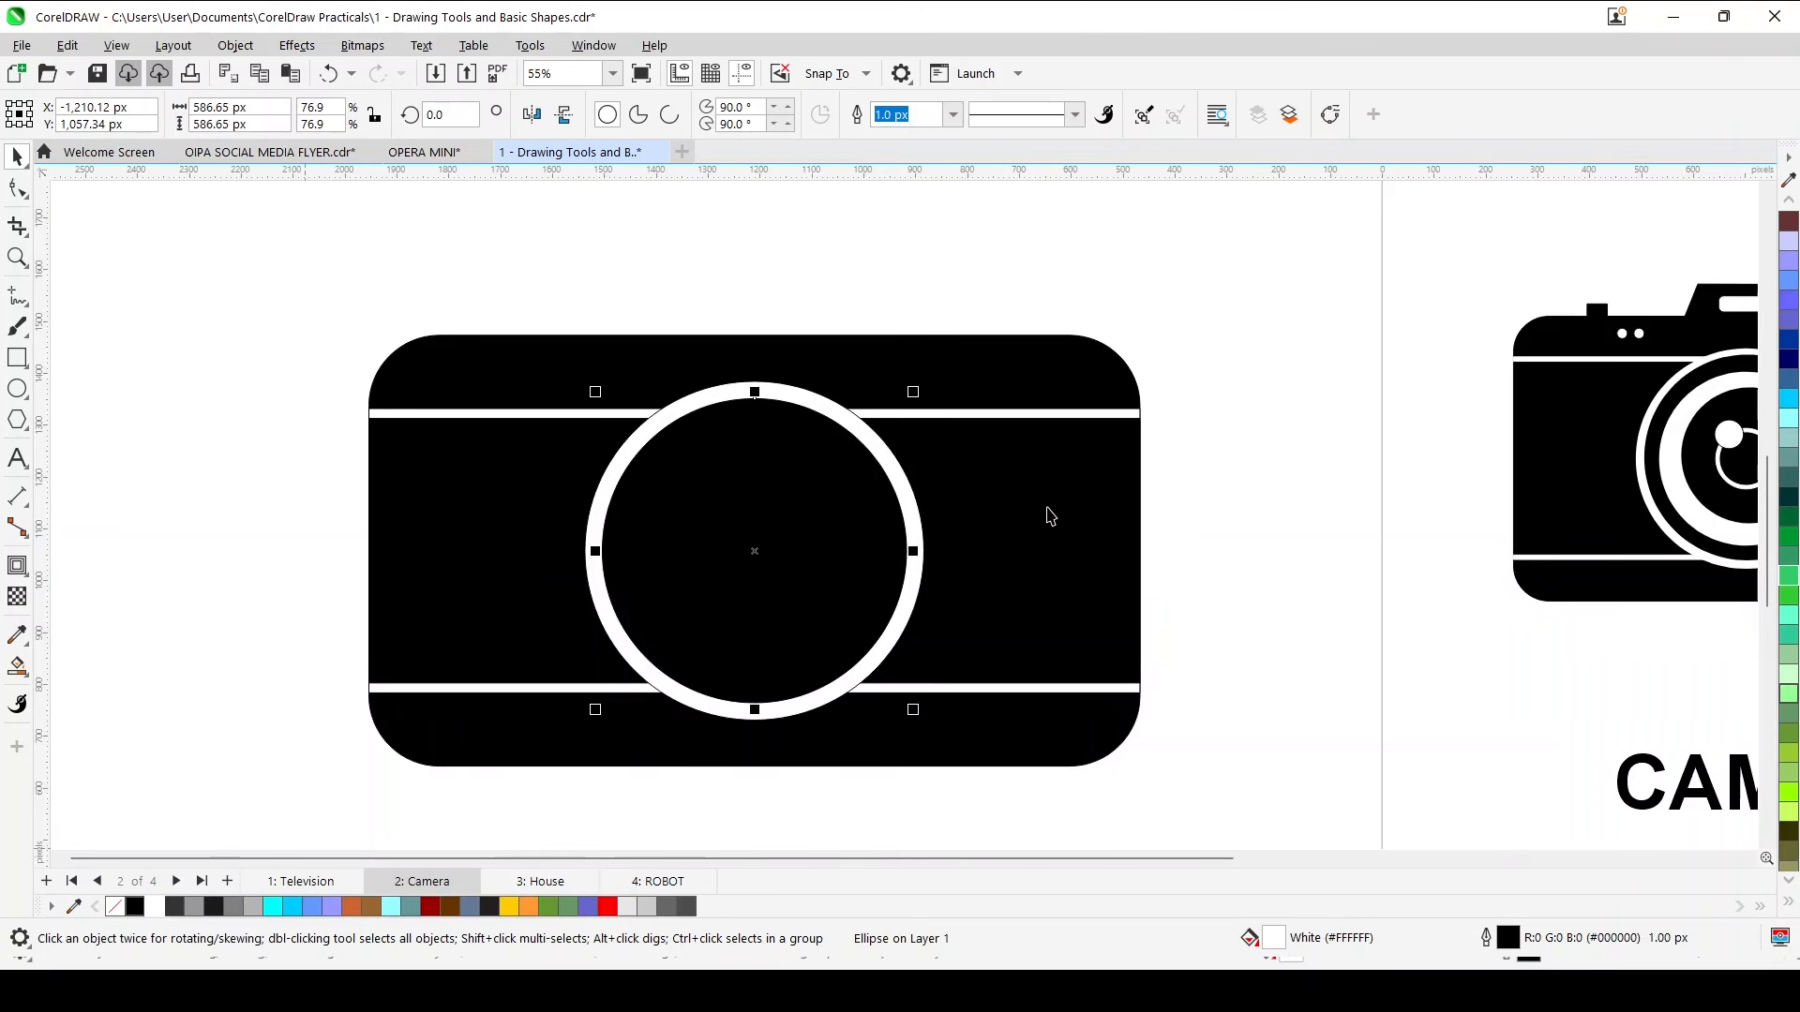
mouse_move(913, 390)
mouse_down()
mouse_move(888, 425)
mouse_move(905, 394)
mouse_move(905, 418)
mouse_up()
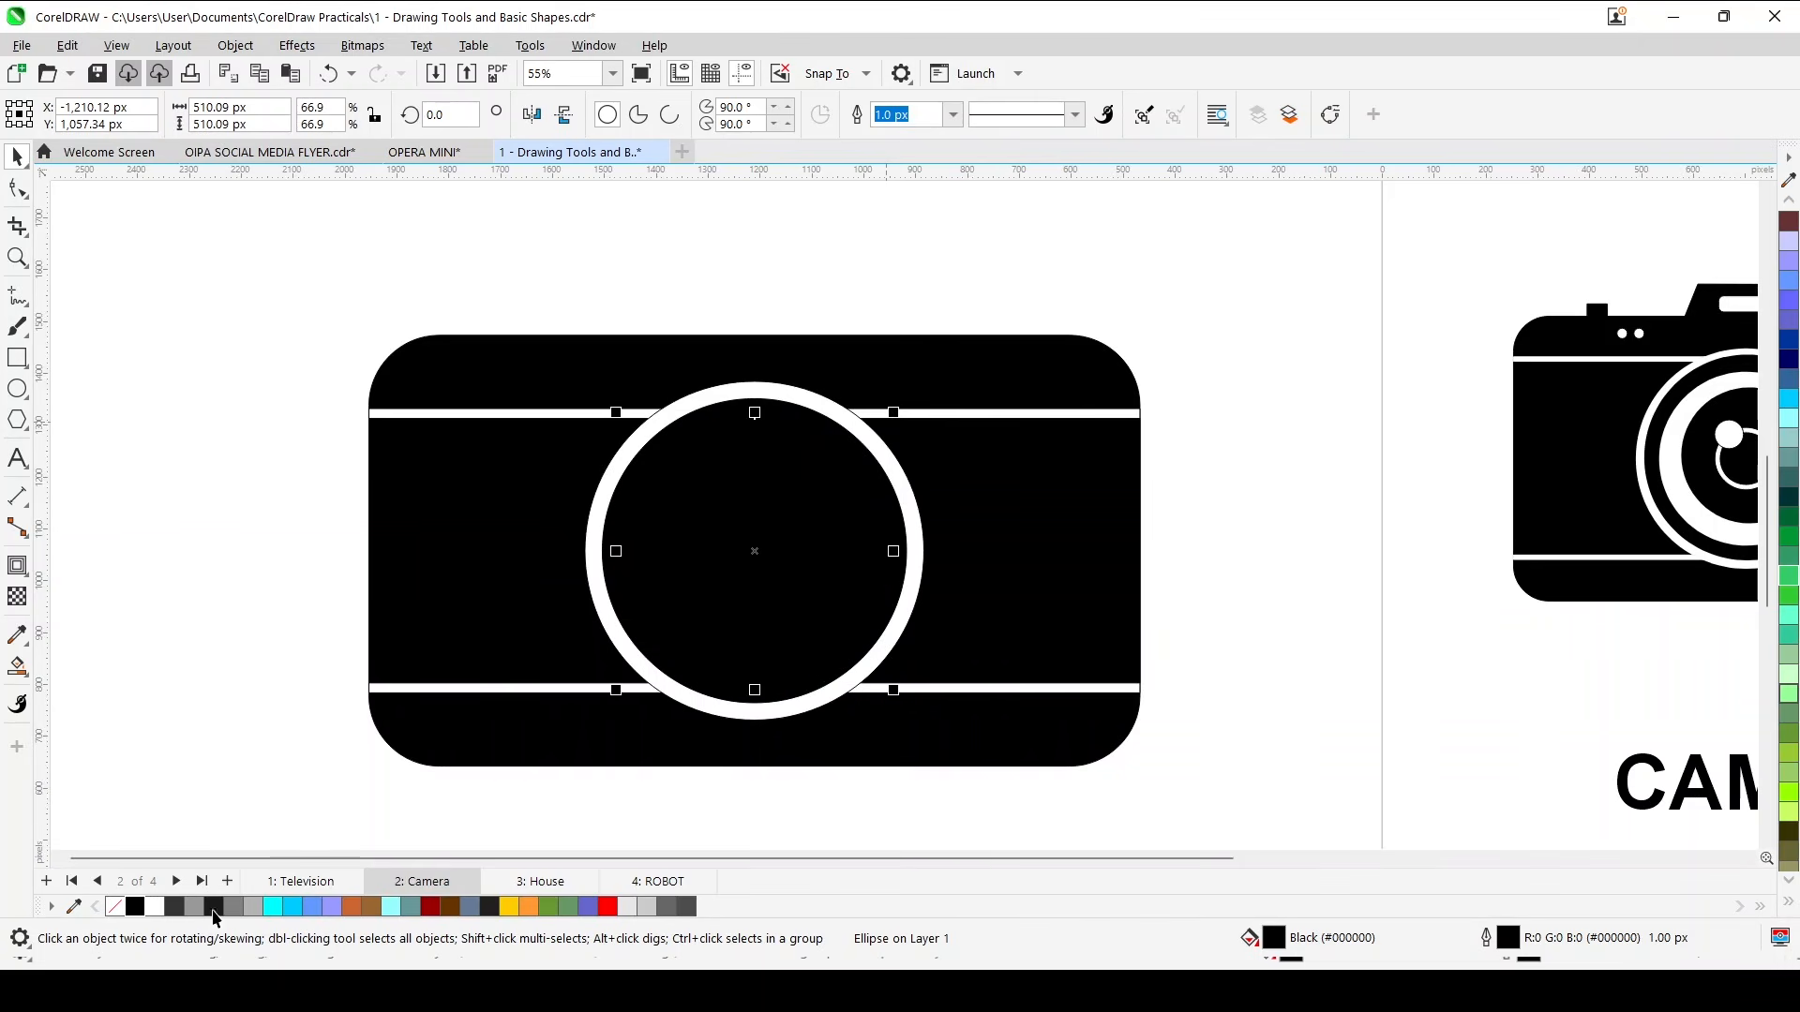
click(152, 907)
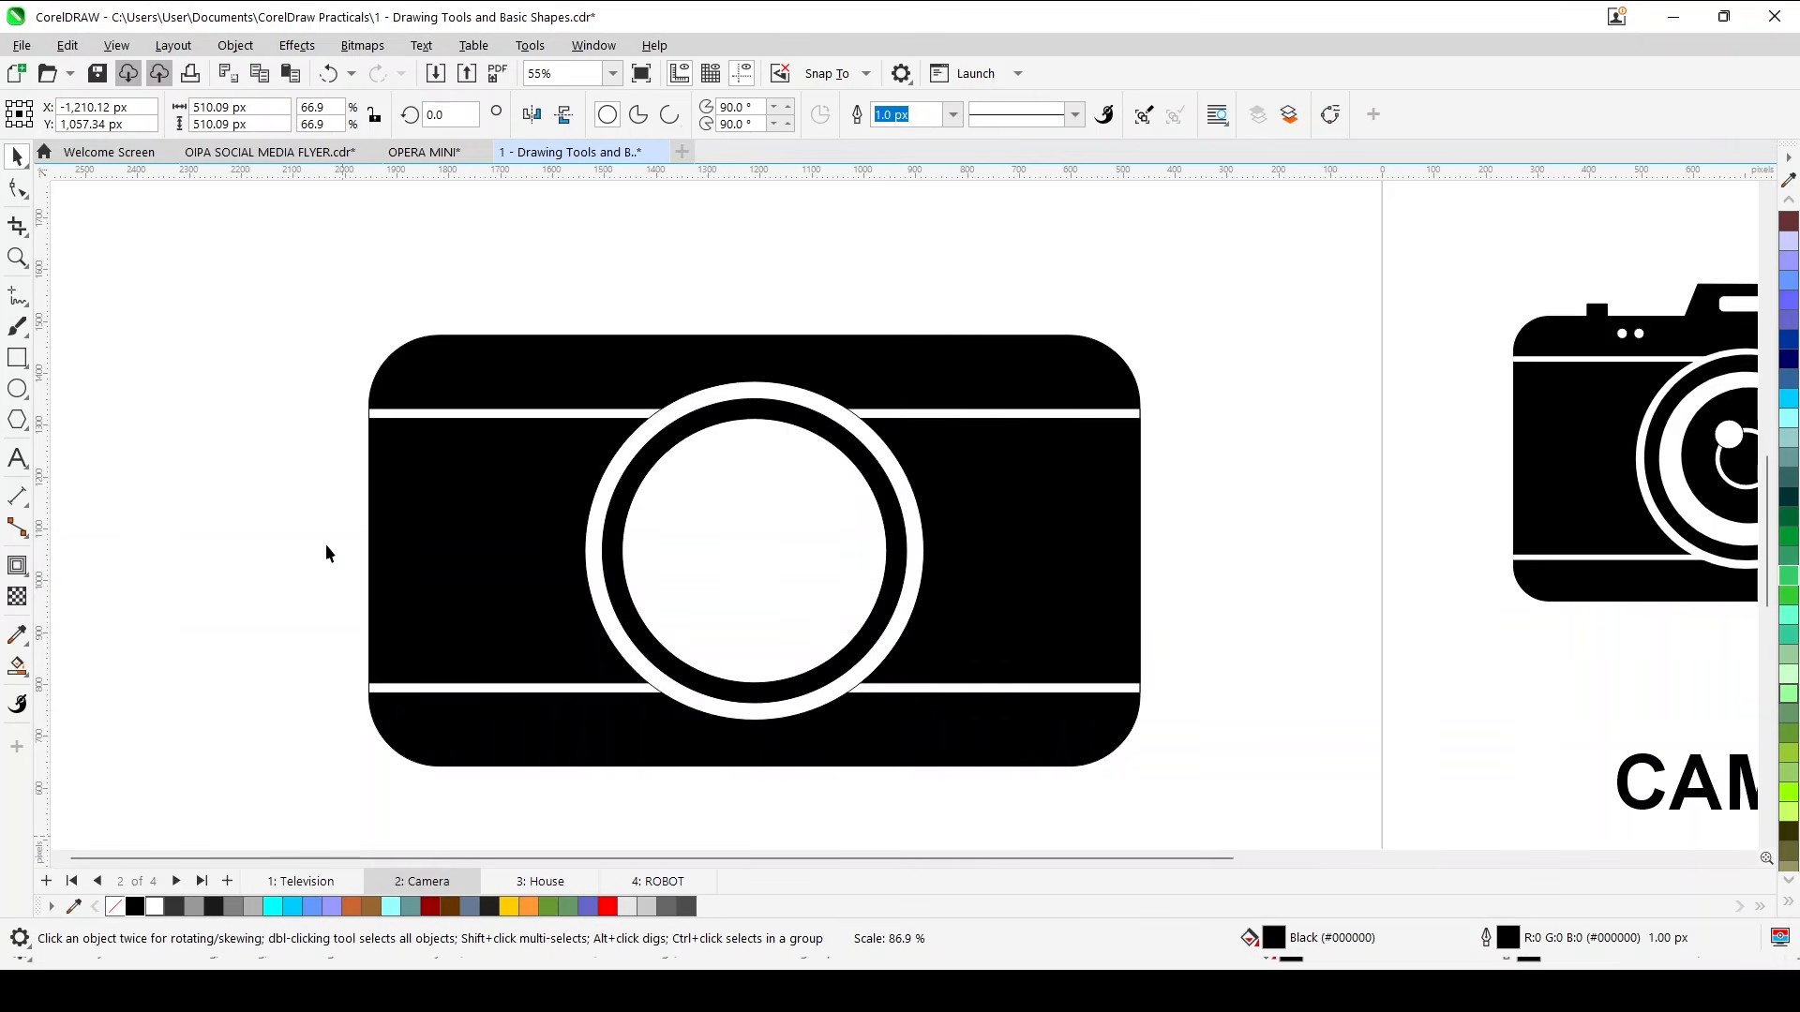
Enlarge the black lens circle from its centre to about 610 px to thin the outer white ring.
click(804, 424)
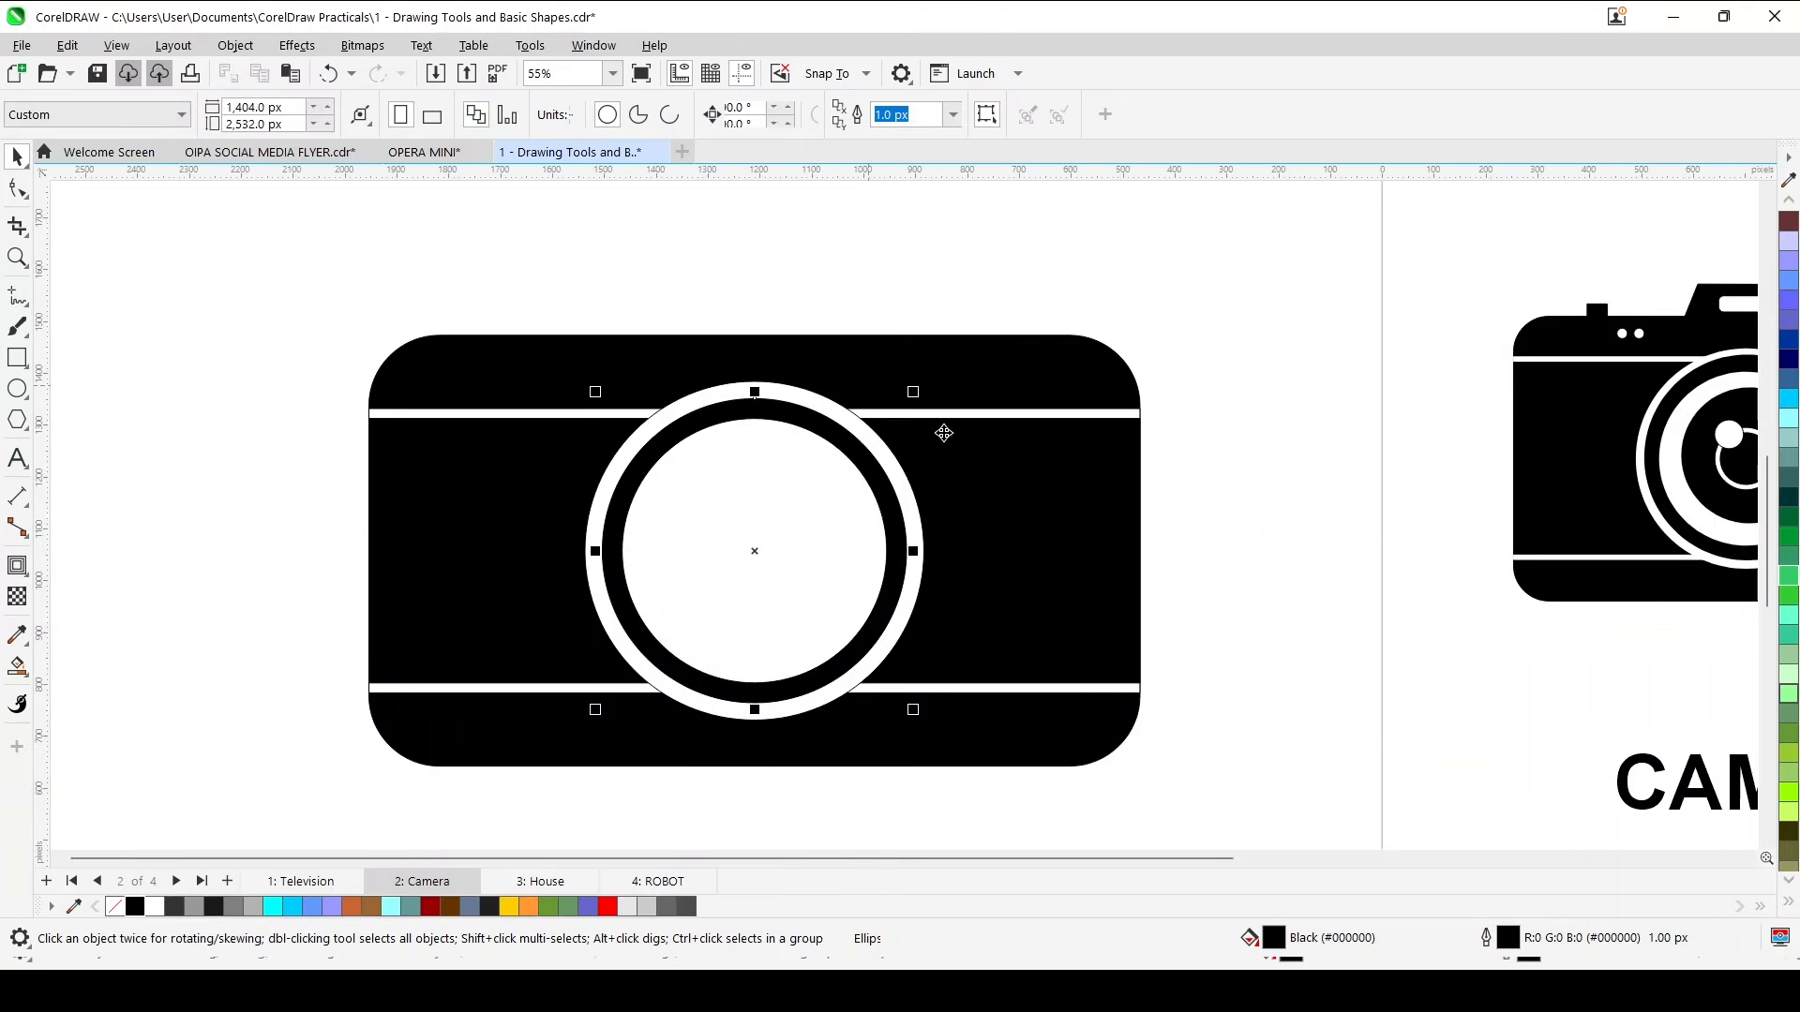
scroll(947, 416, up, 2)
scroll(890, 389, up, 3)
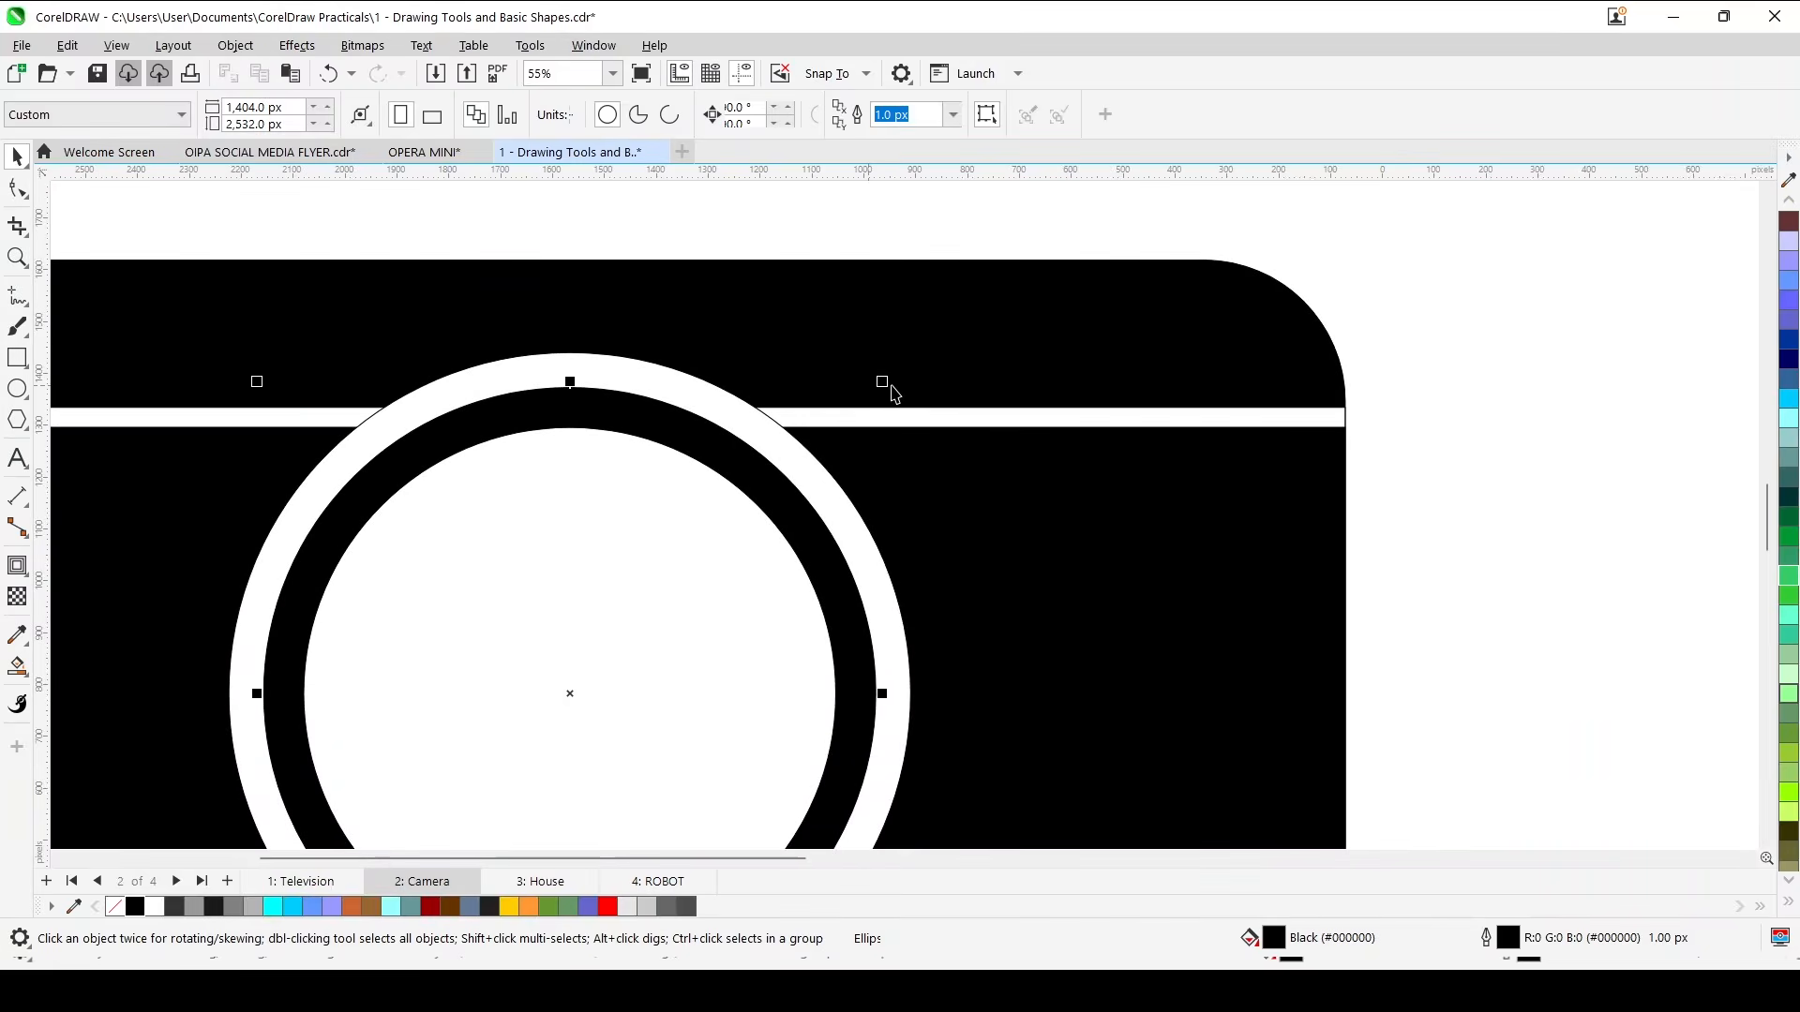
drag(881, 381, 898, 369)
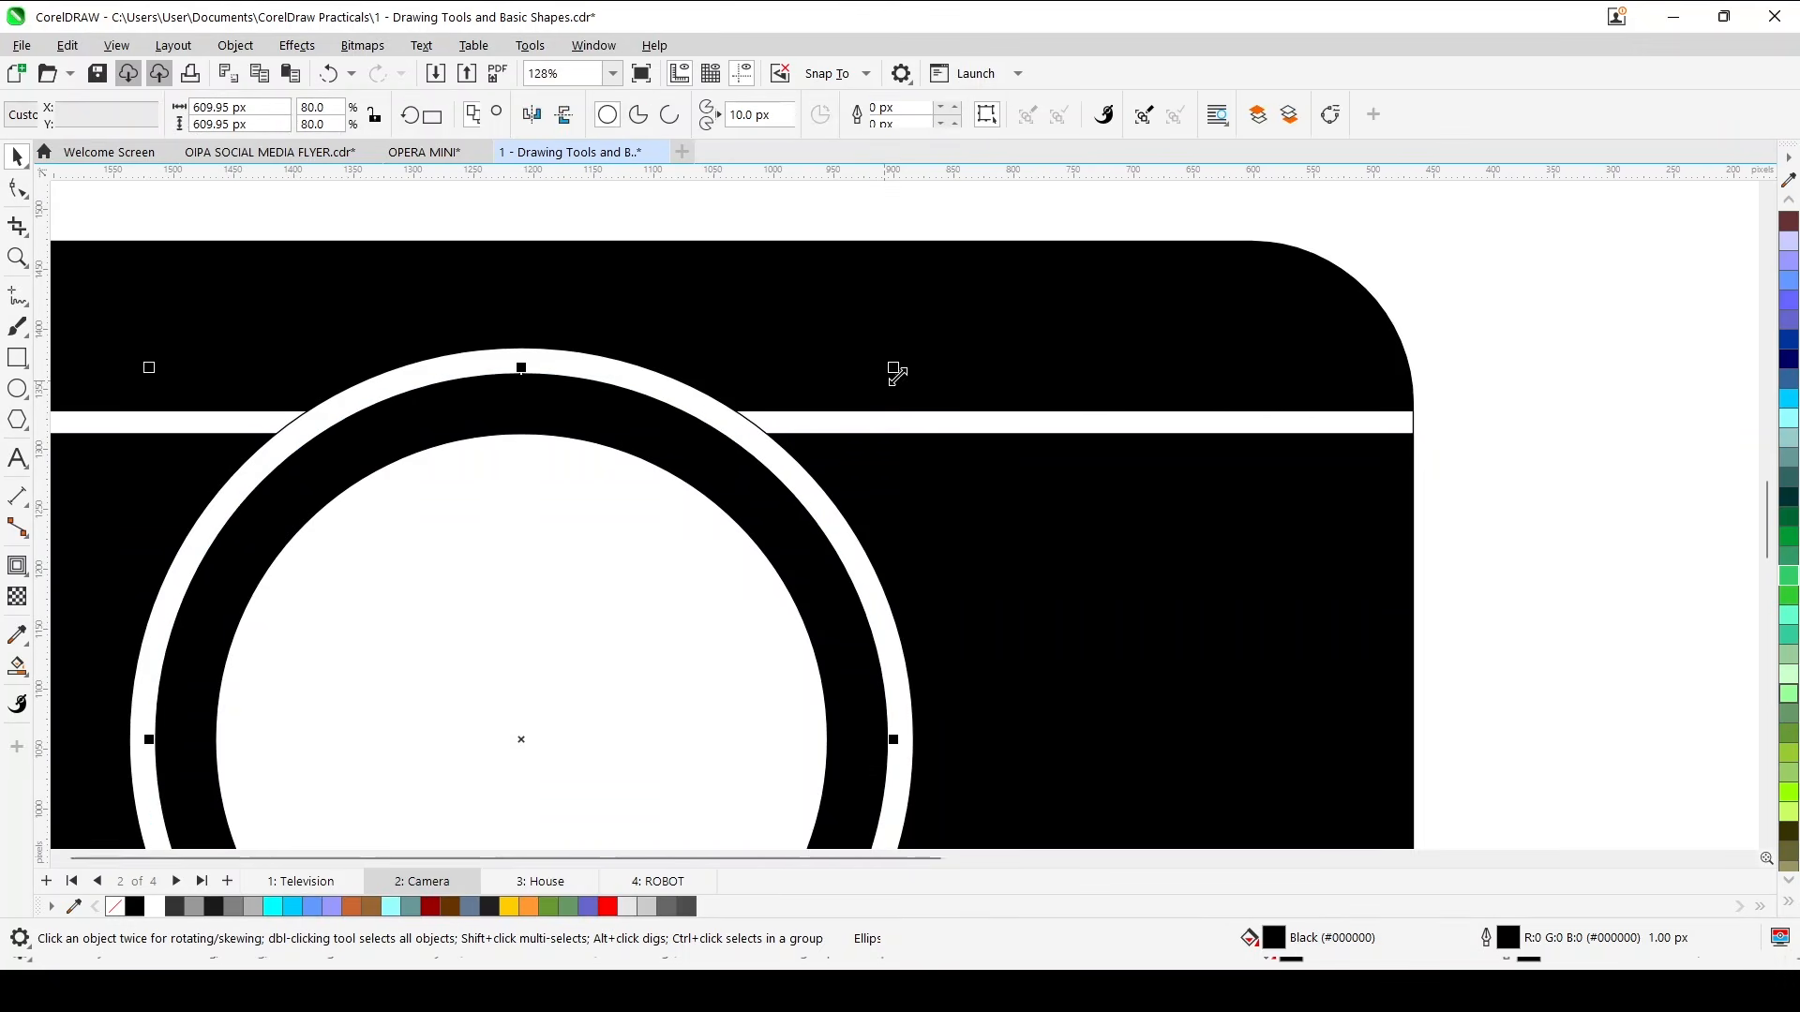
scroll(896, 394, down, 2)
scroll(897, 399, down, 1)
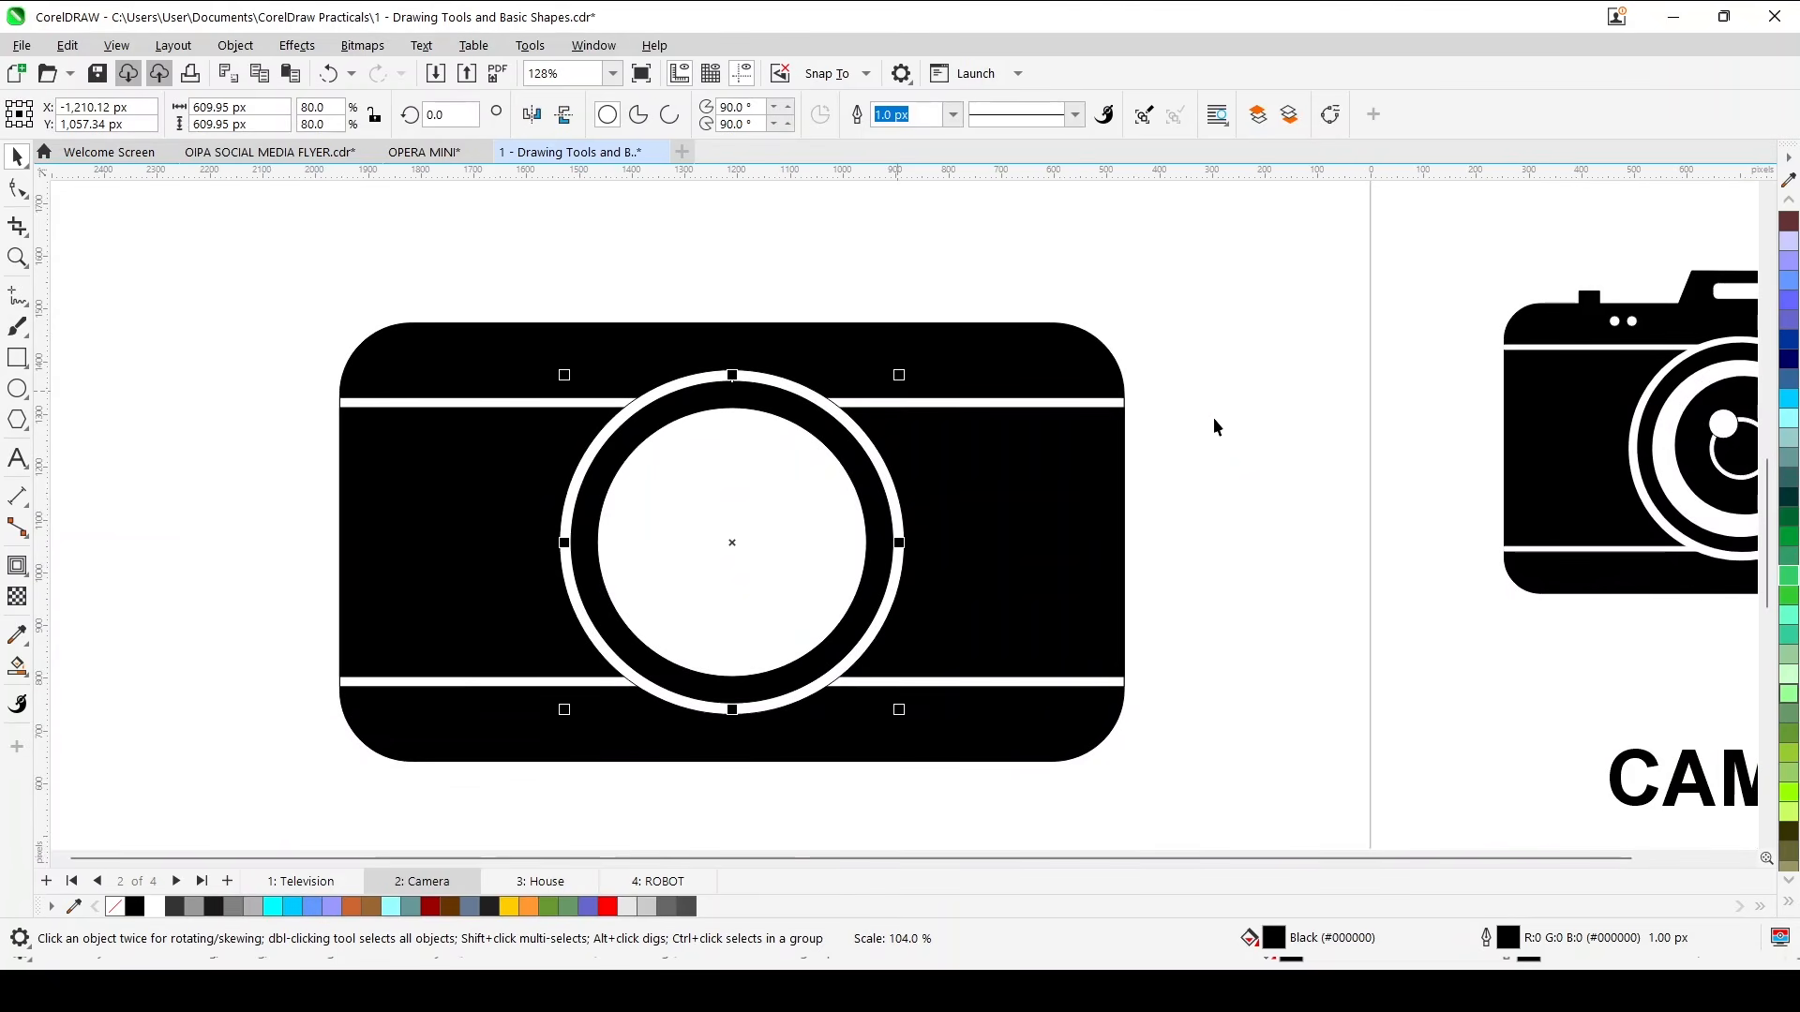
Add a concentric copy inside the white lens circle, about 375 px in diameter, and fill it black.
click(851, 496)
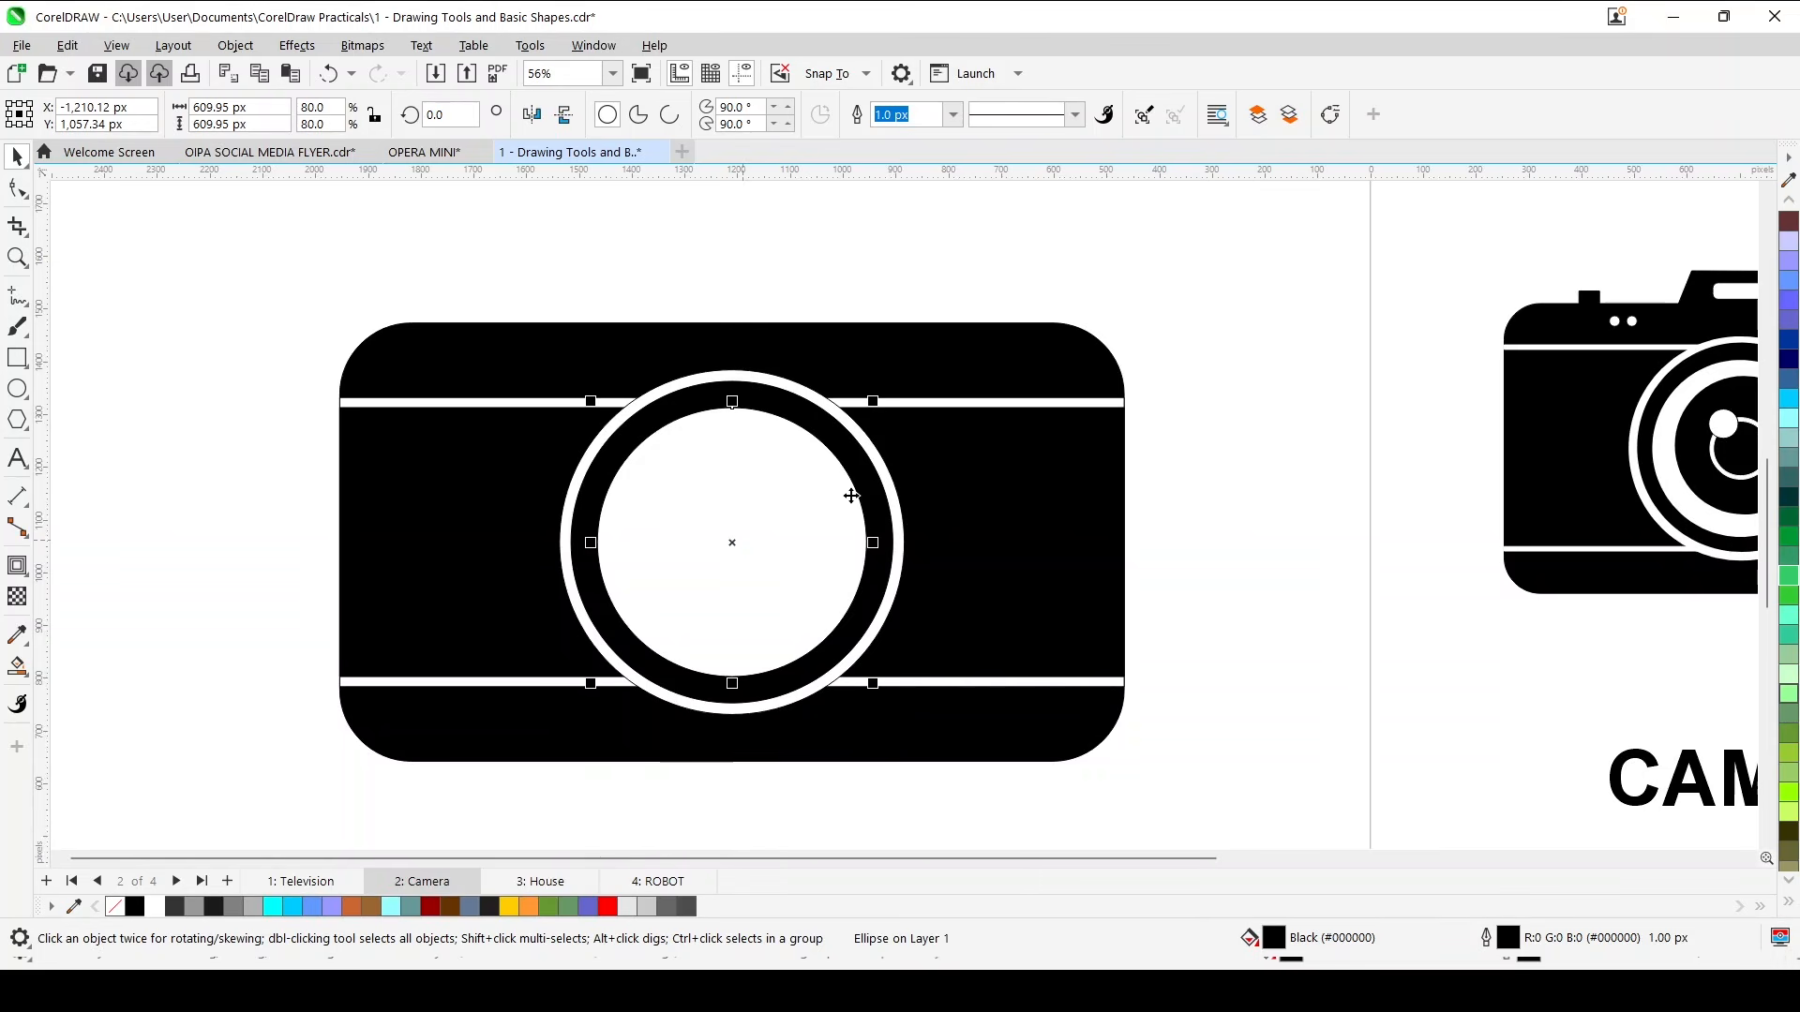
drag(876, 401, 851, 452)
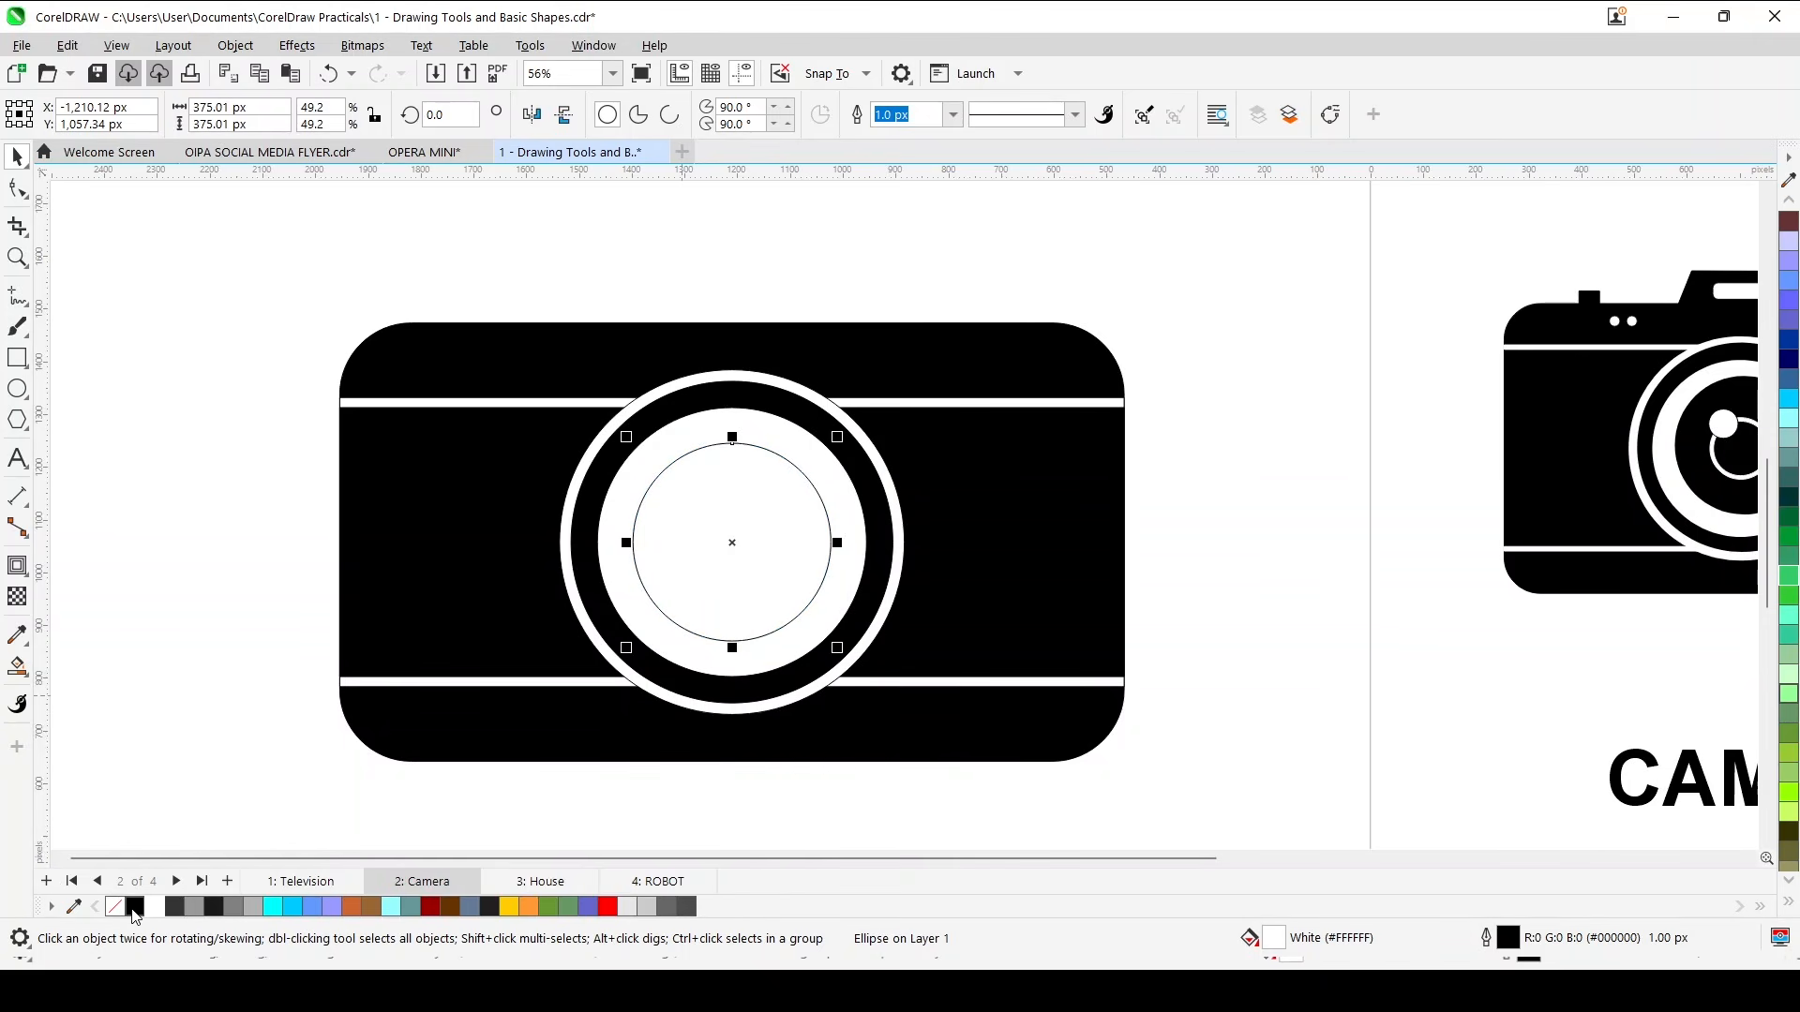
click(135, 909)
click(297, 631)
Add two concentric copies inside the black lens centre, about 201 px filled white and about 182 px filled black, forming a thin ring.
click(727, 554)
drag(837, 437, 799, 495)
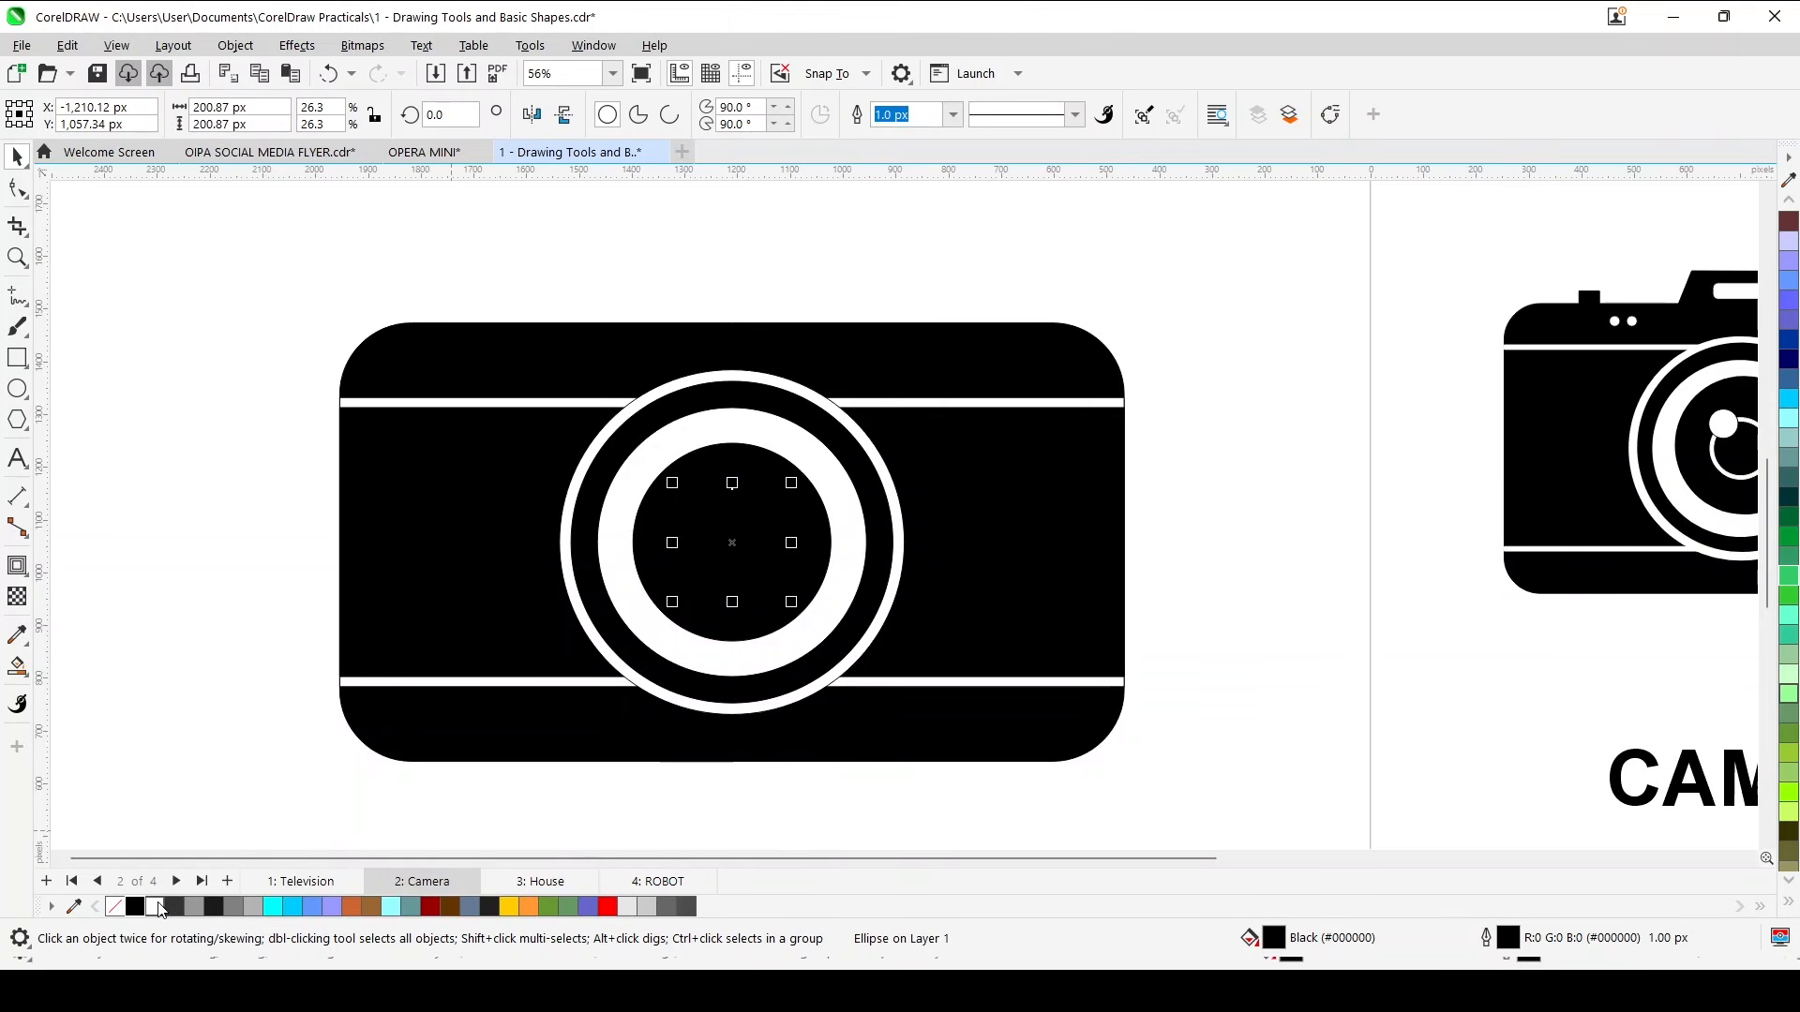
click(155, 906)
scroll(804, 499, up, 2)
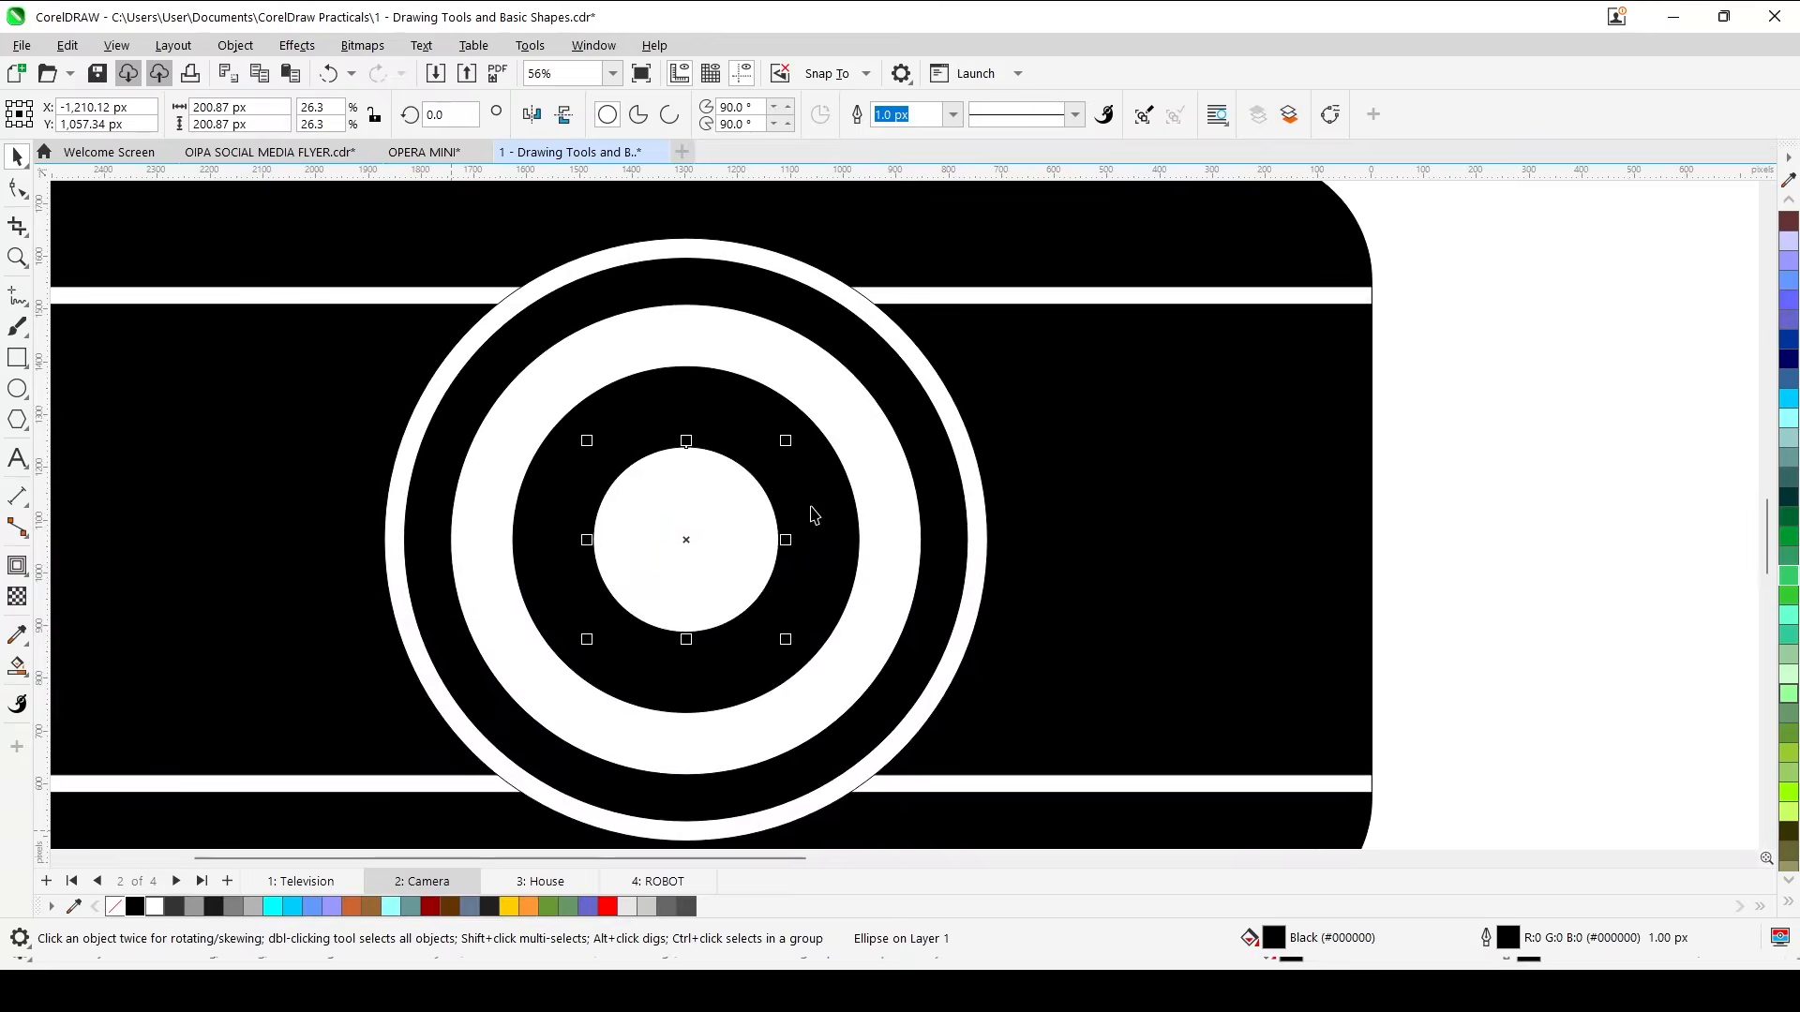
scroll(813, 513, up, 1)
drag(775, 422, 763, 429)
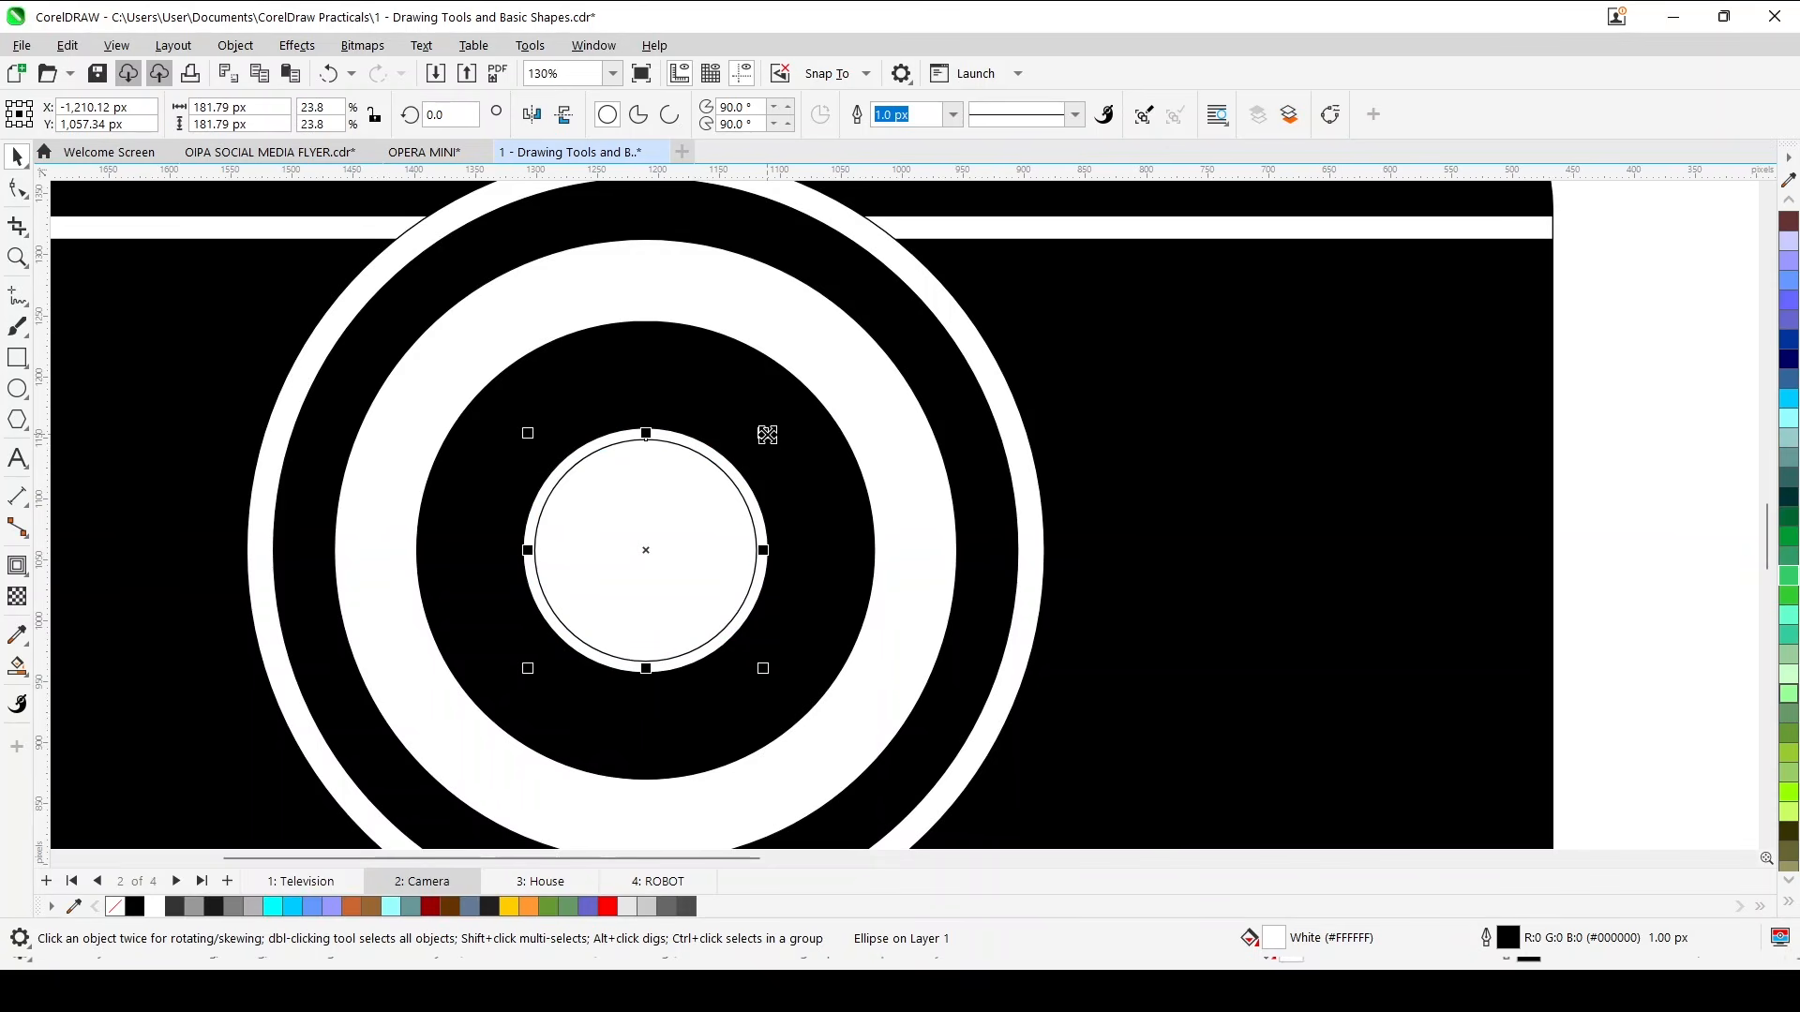
click(141, 909)
scroll(871, 440, down, 2)
scroll(917, 549, down, 1)
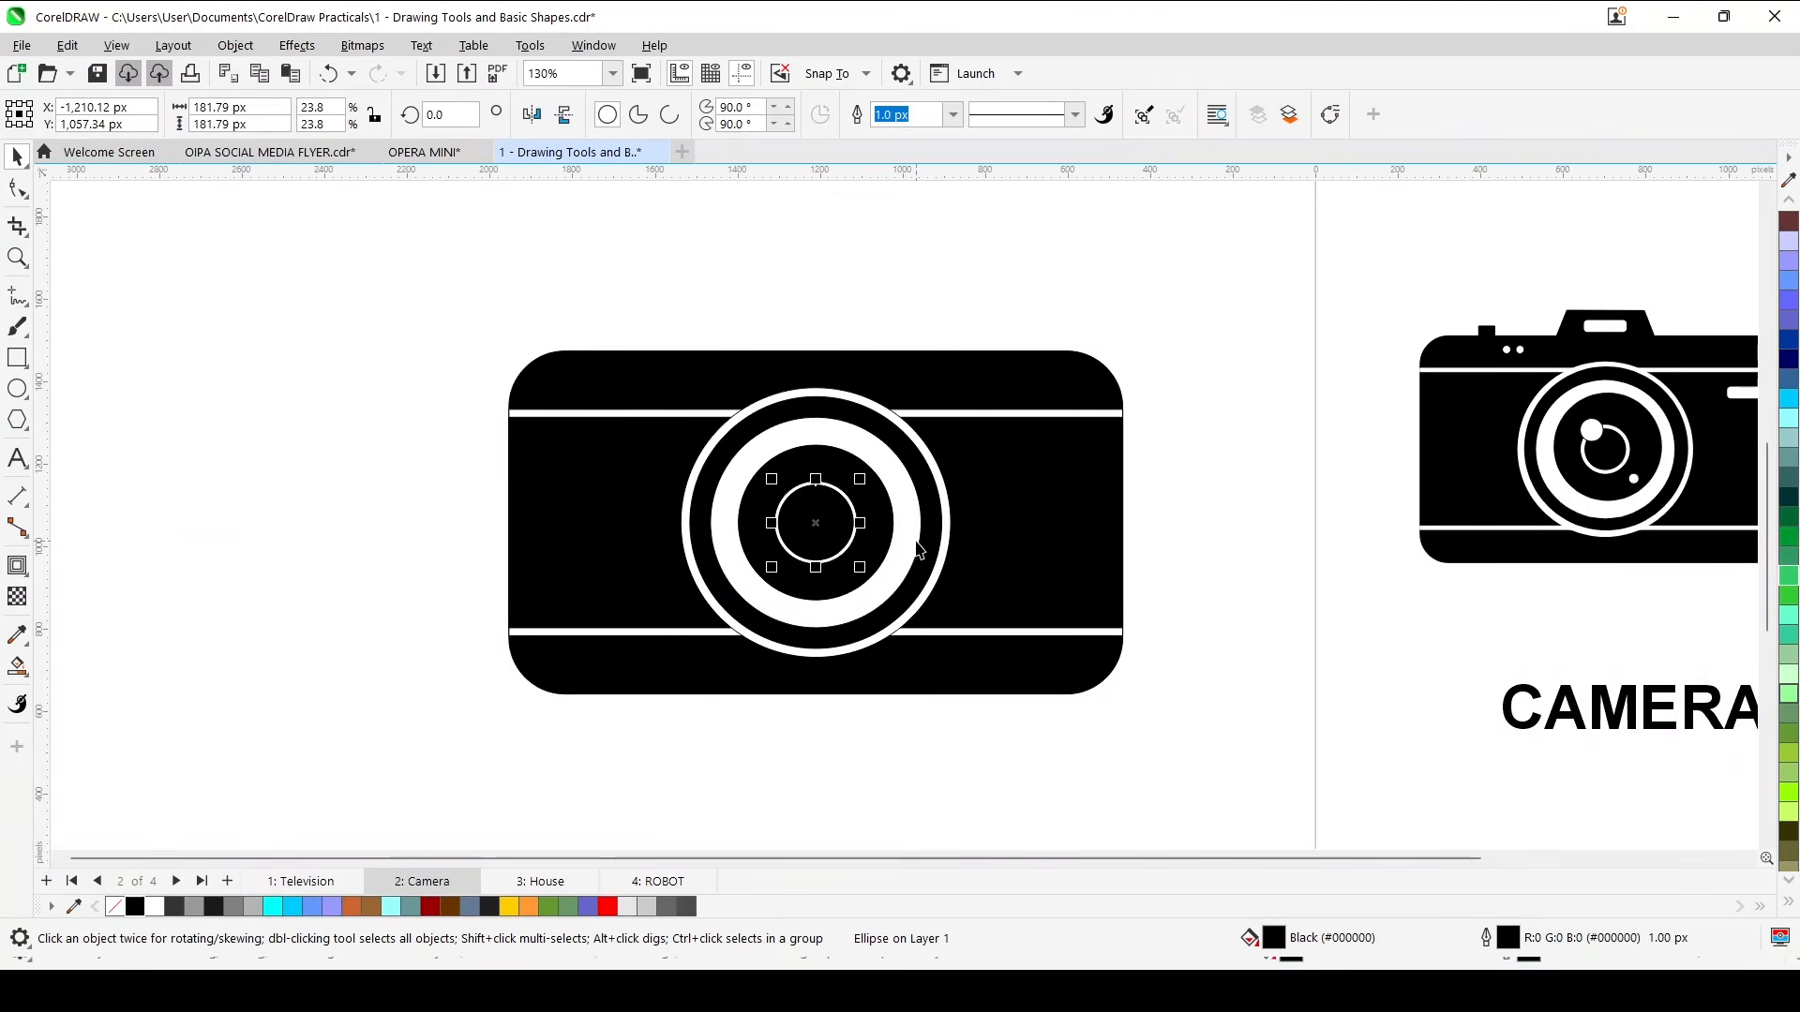
click(313, 519)
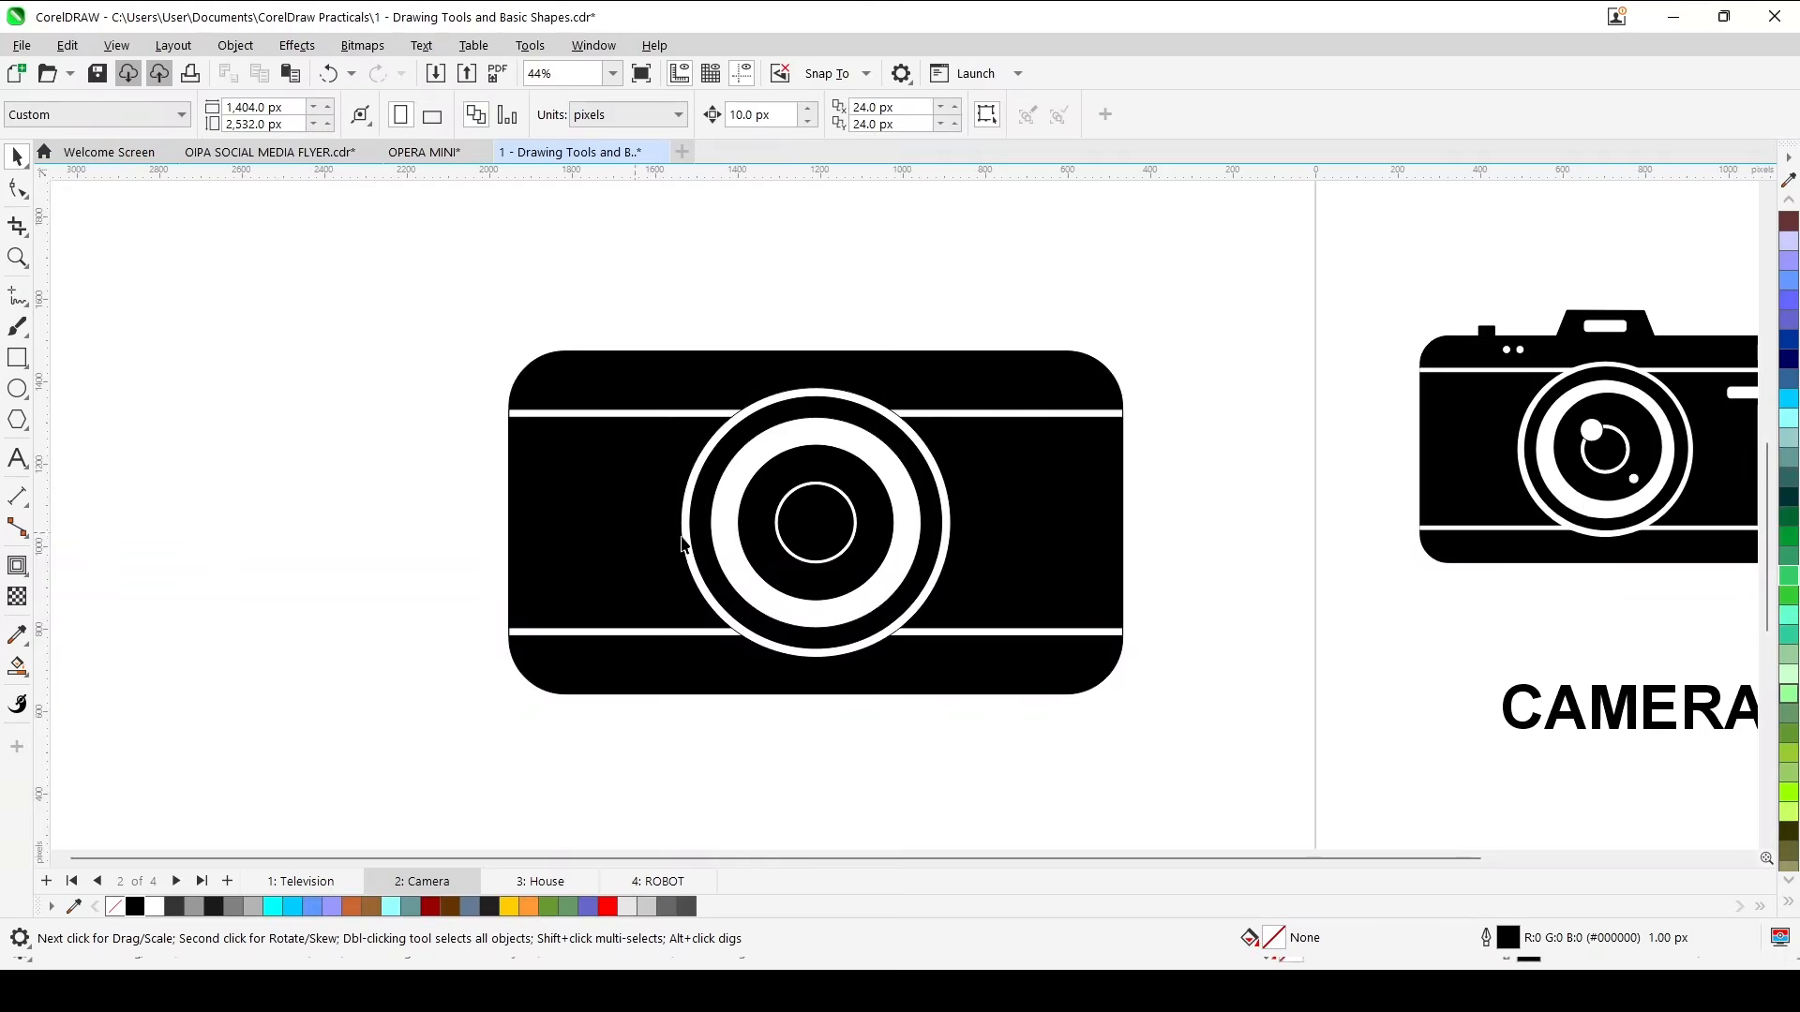
Place a white-filled copy of the innermost circle over the upper-left part of the thin inner ring.
scroll(849, 543, up, 1)
click(935, 483)
drag(775, 506, 738, 448)
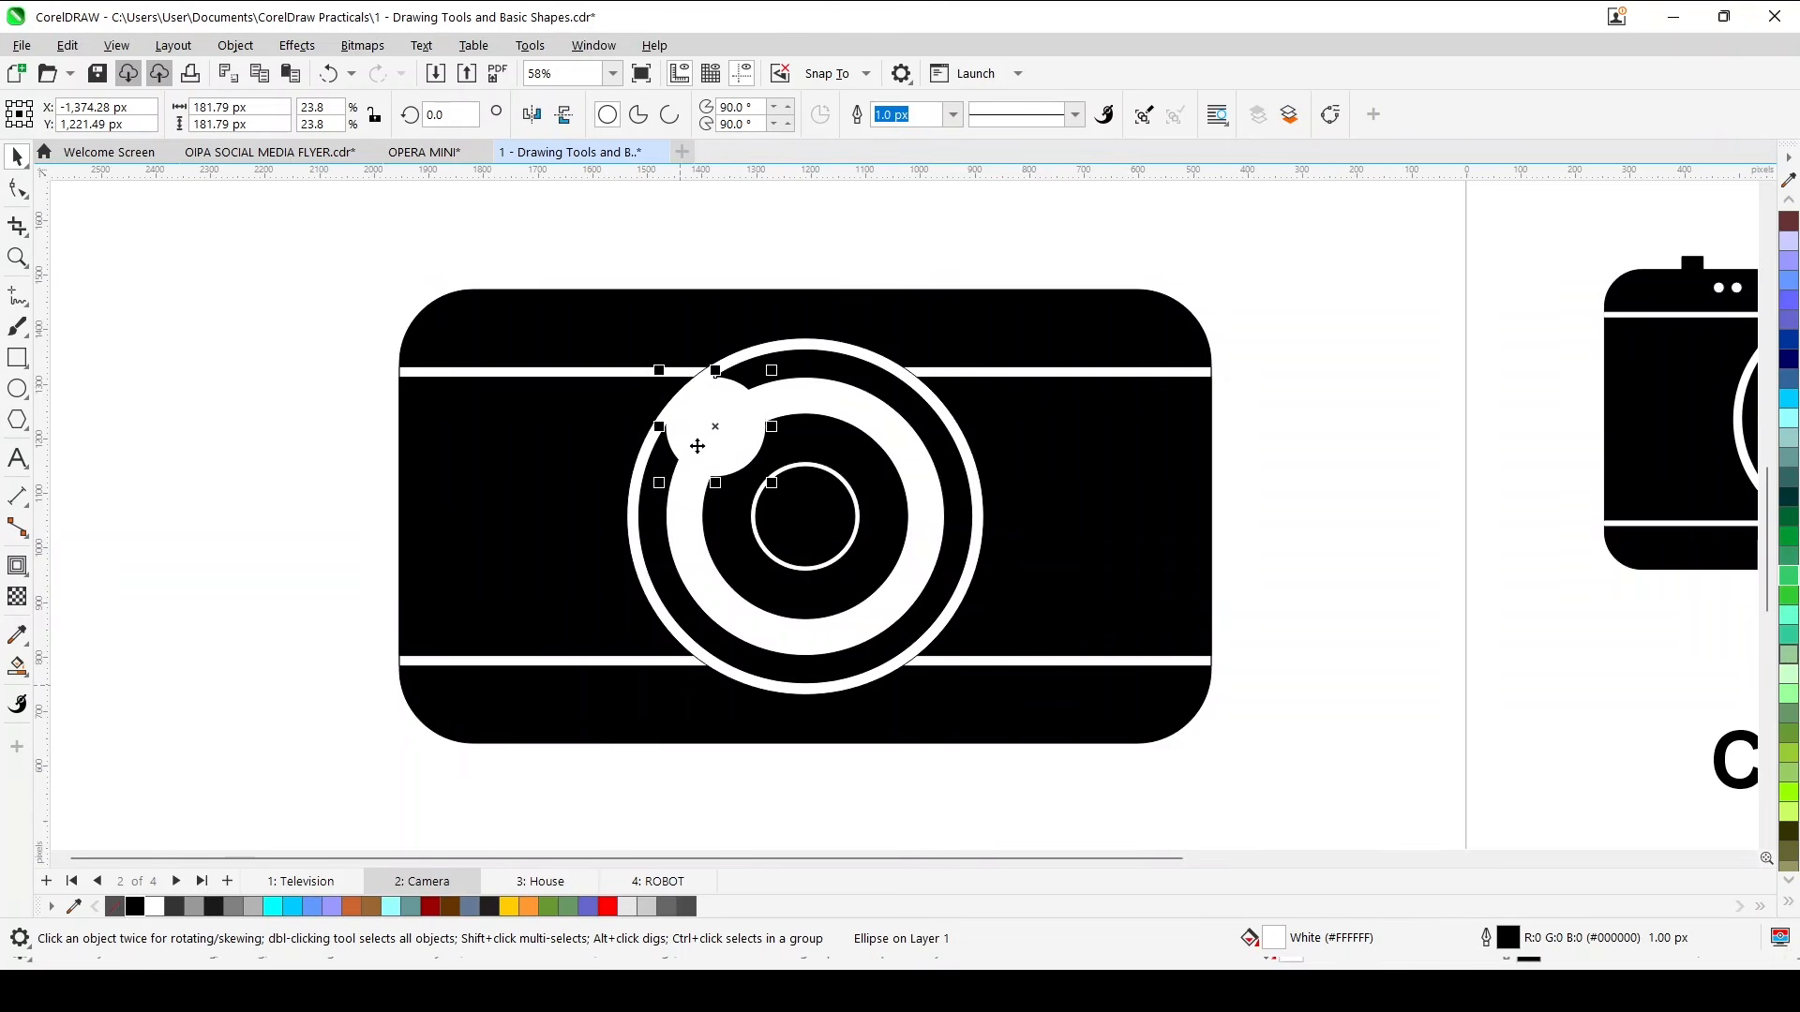
scroll(743, 443, down, 2)
scroll(744, 442, up, 3)
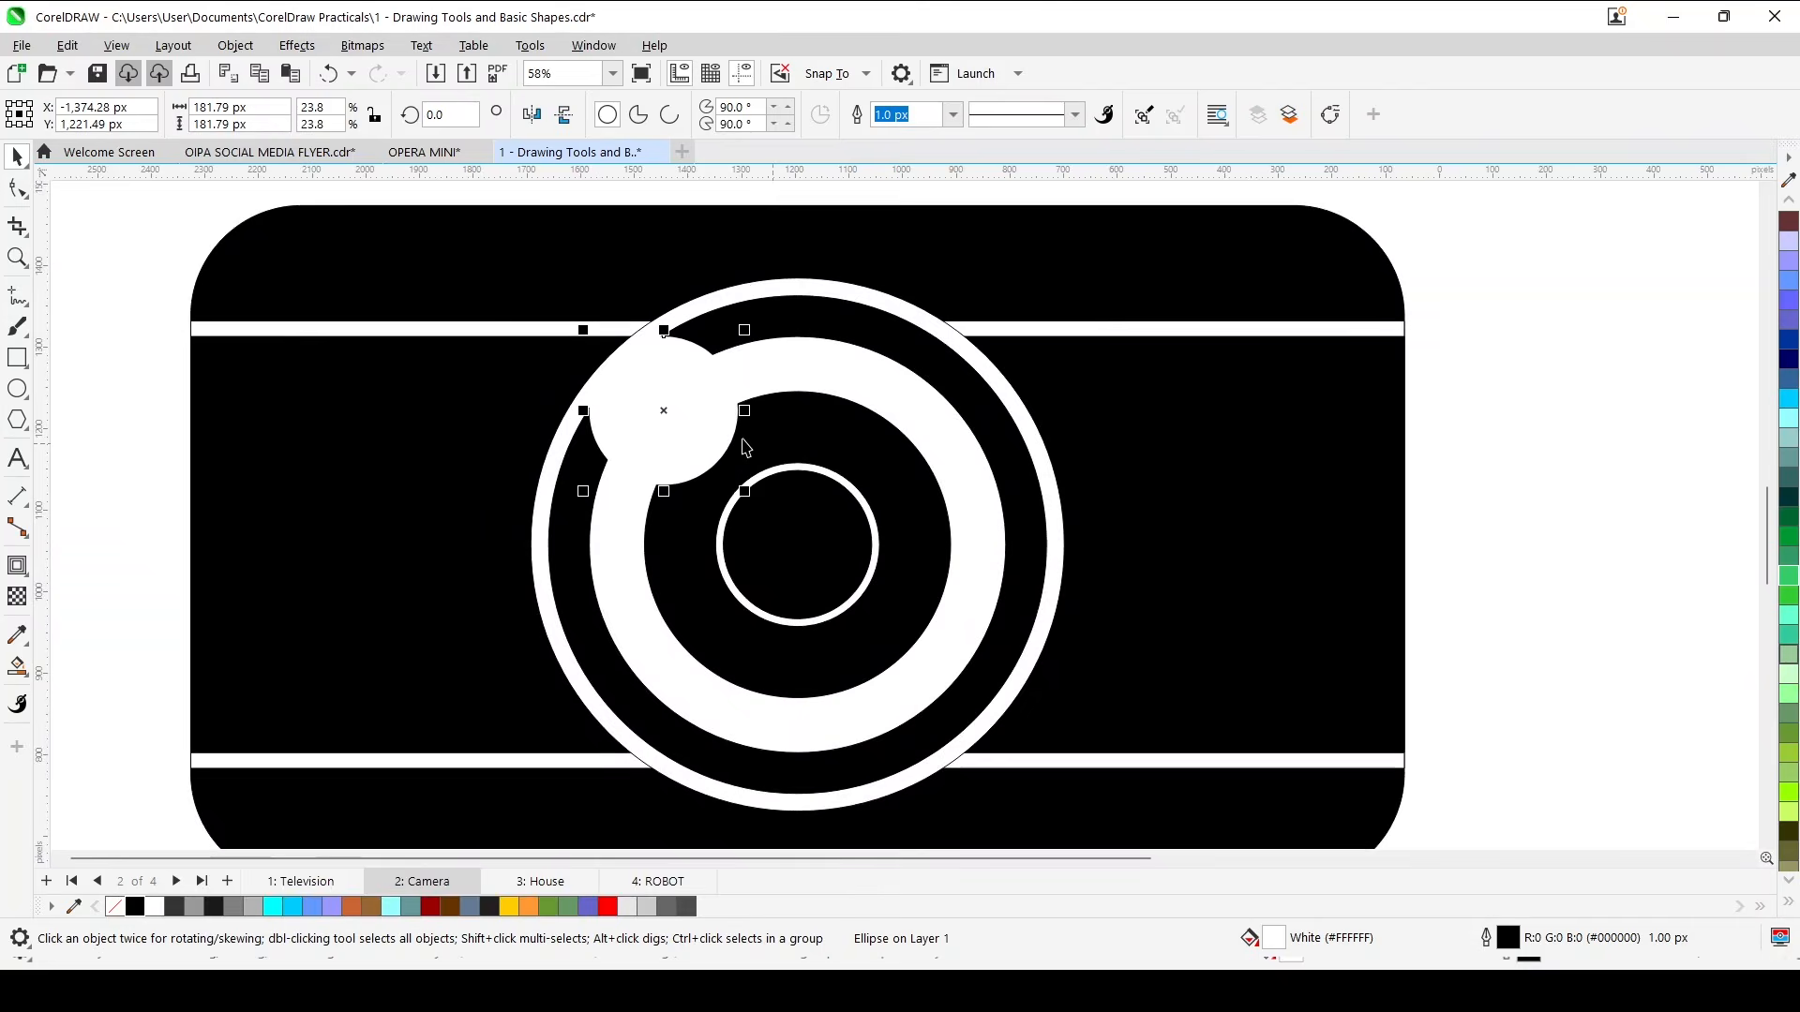
drag(715, 437, 804, 531)
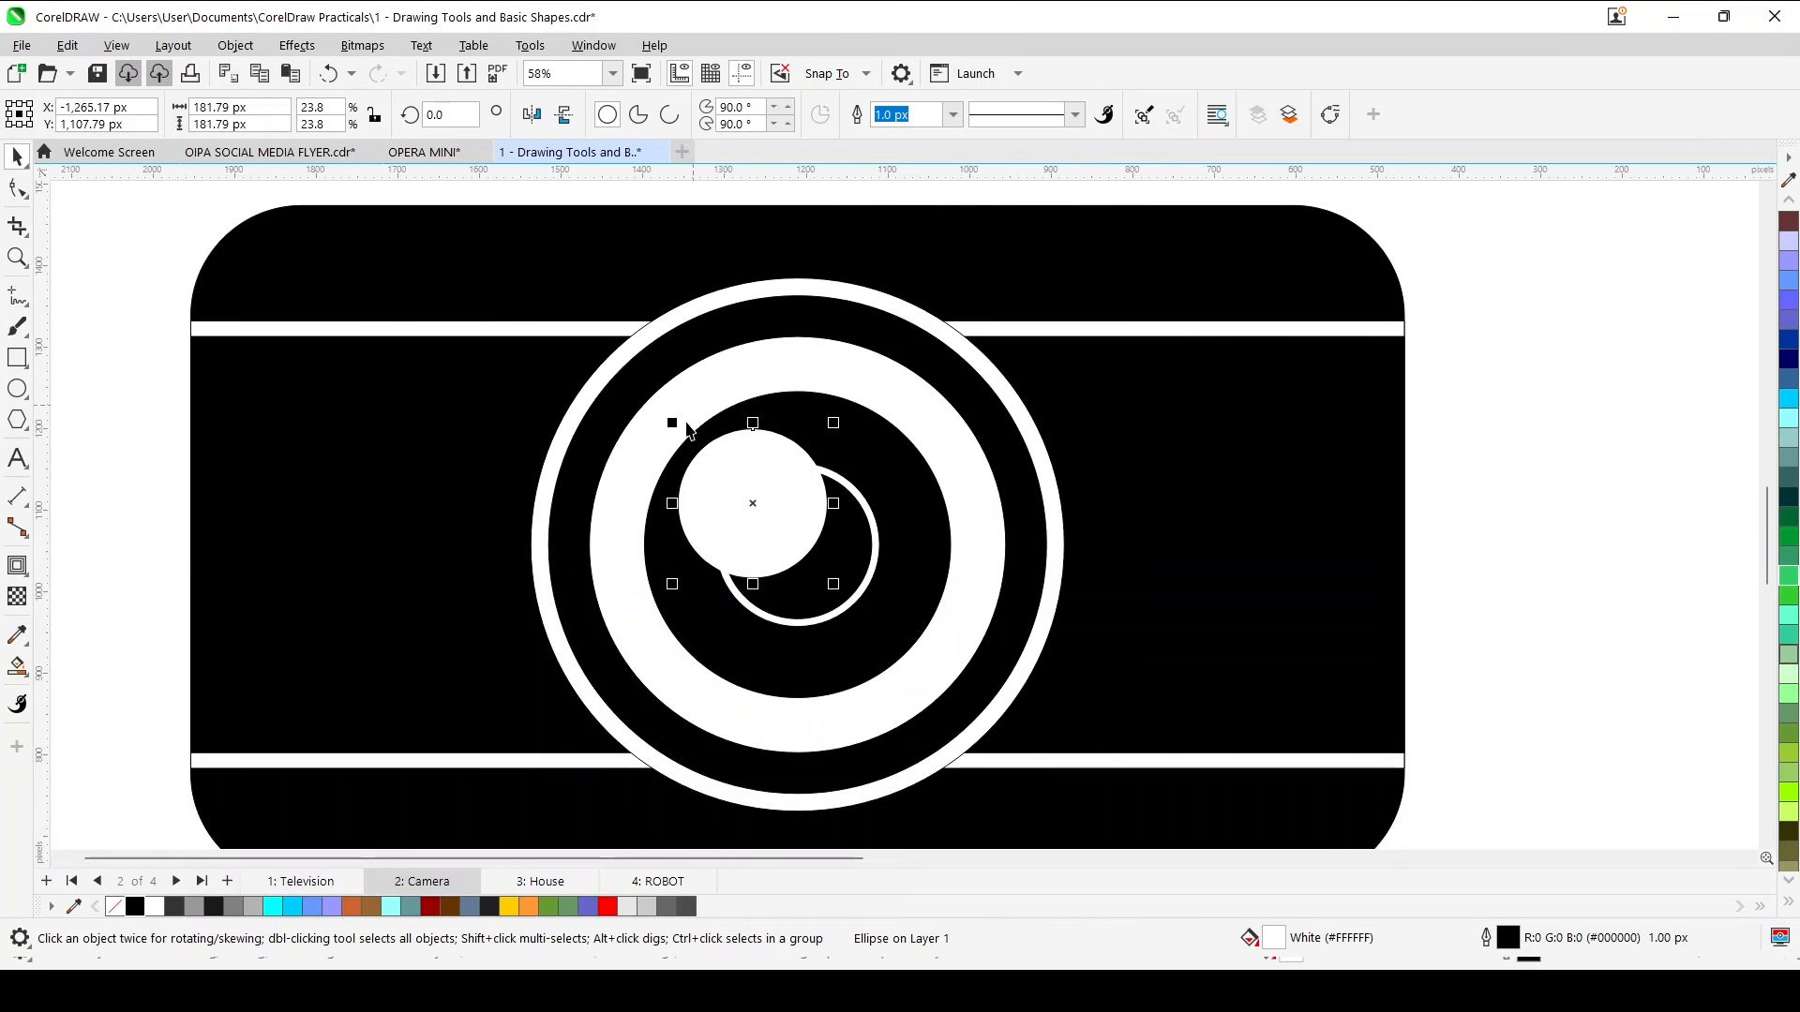
Remove the white highlight circle's outline and scale it down to about 100 px at the ring's upper left.
drag(672, 423, 705, 457)
scroll(722, 468, down, 2)
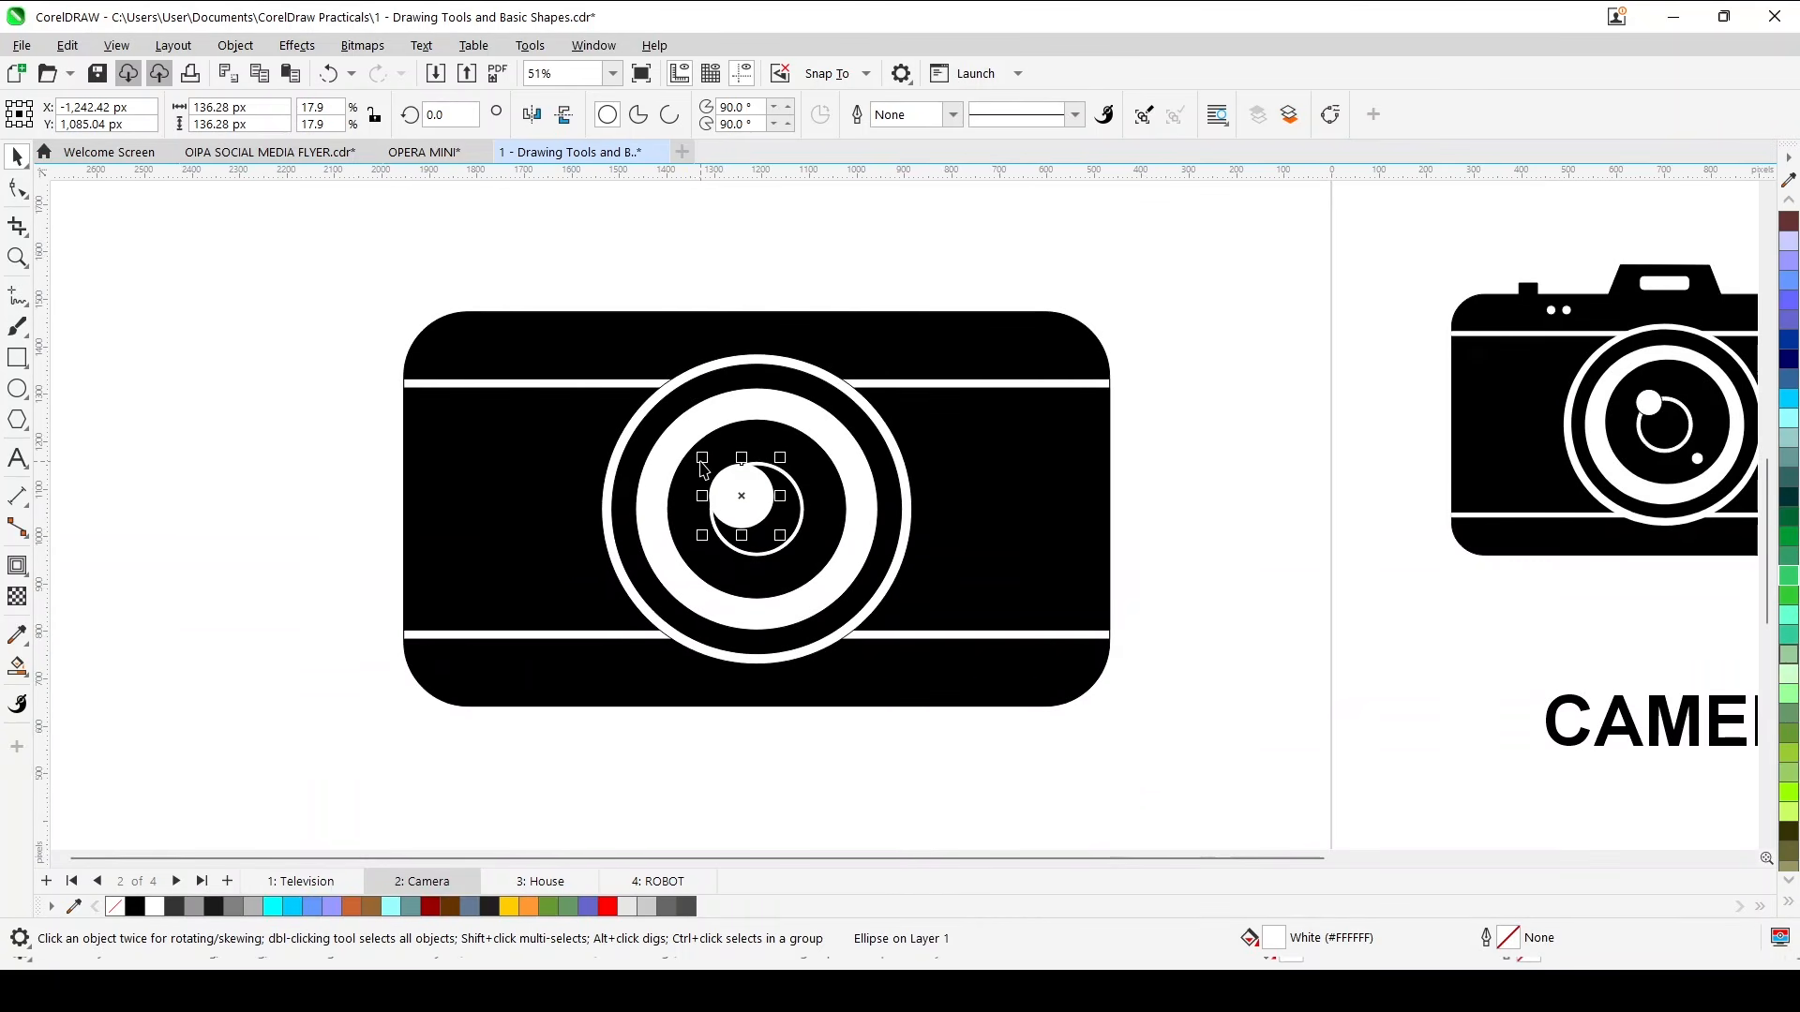
scroll(730, 501, up, 2)
drag(803, 553, 726, 472)
scroll(726, 473, down, 3)
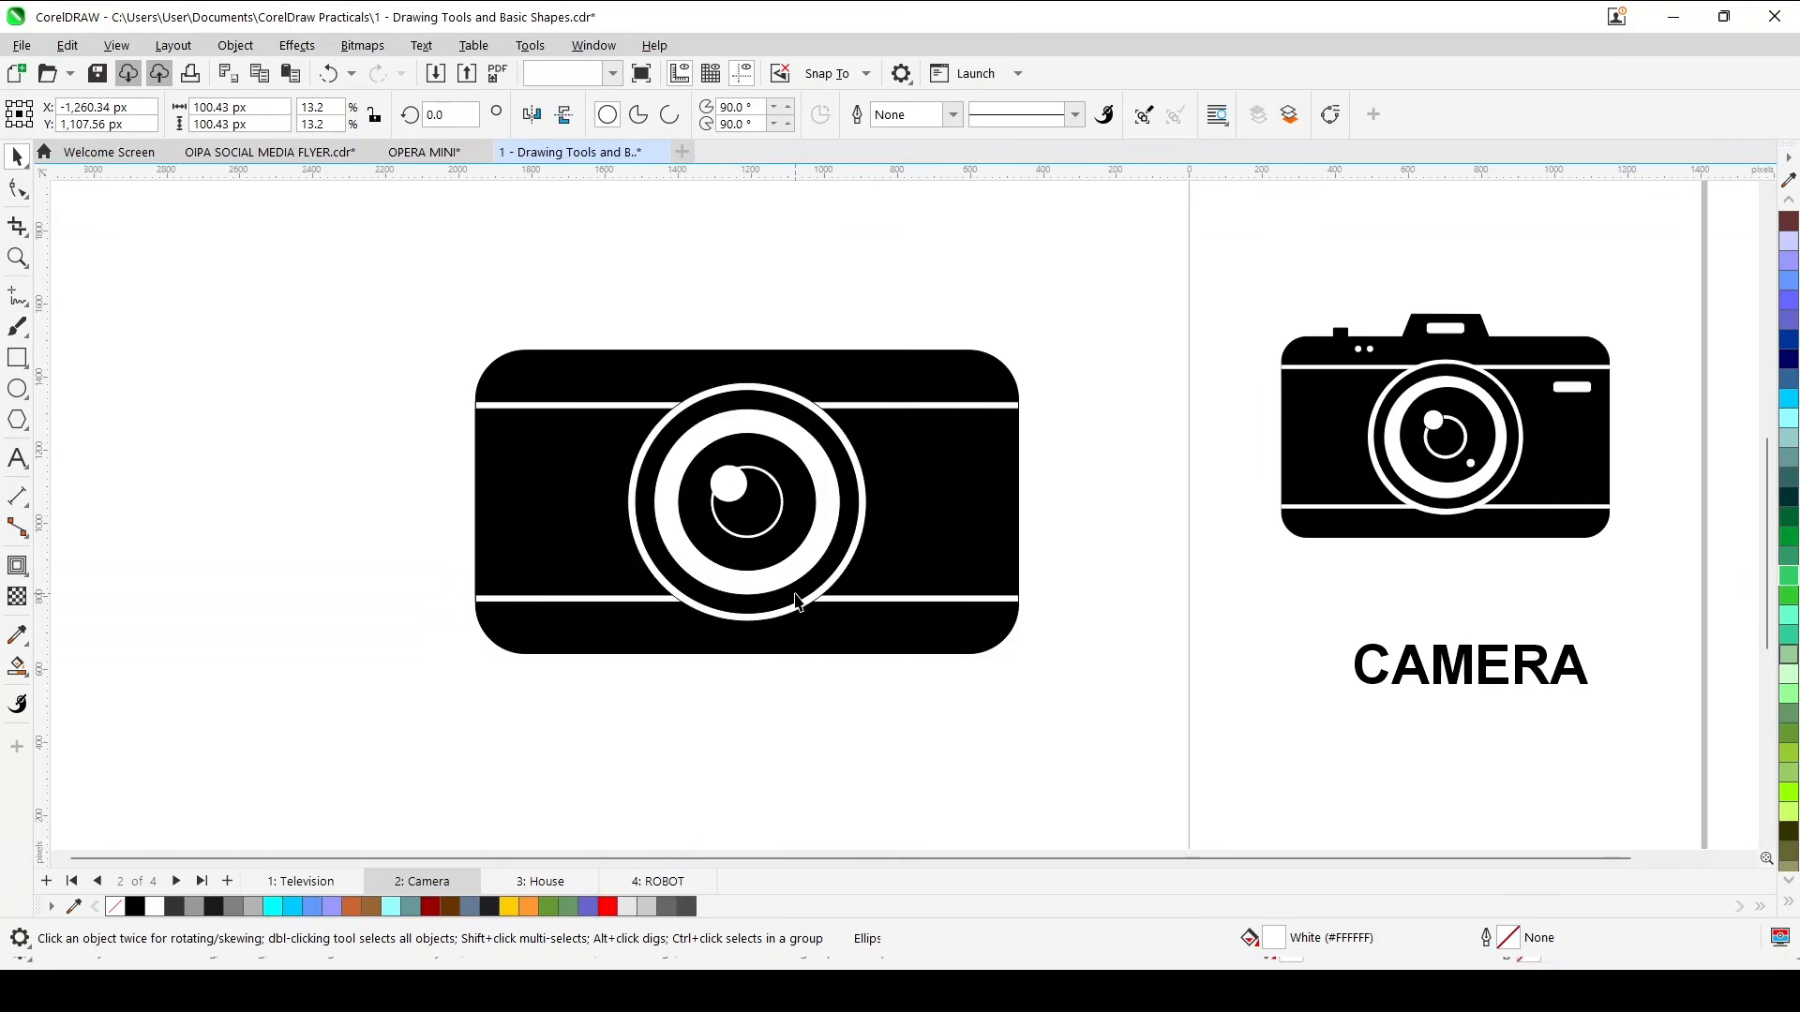
Copy the white highlight circle, scale the copy to about 34 px and place it just outside the inner ring's lower right.
scroll(795, 600, up, 3)
key(Escape)
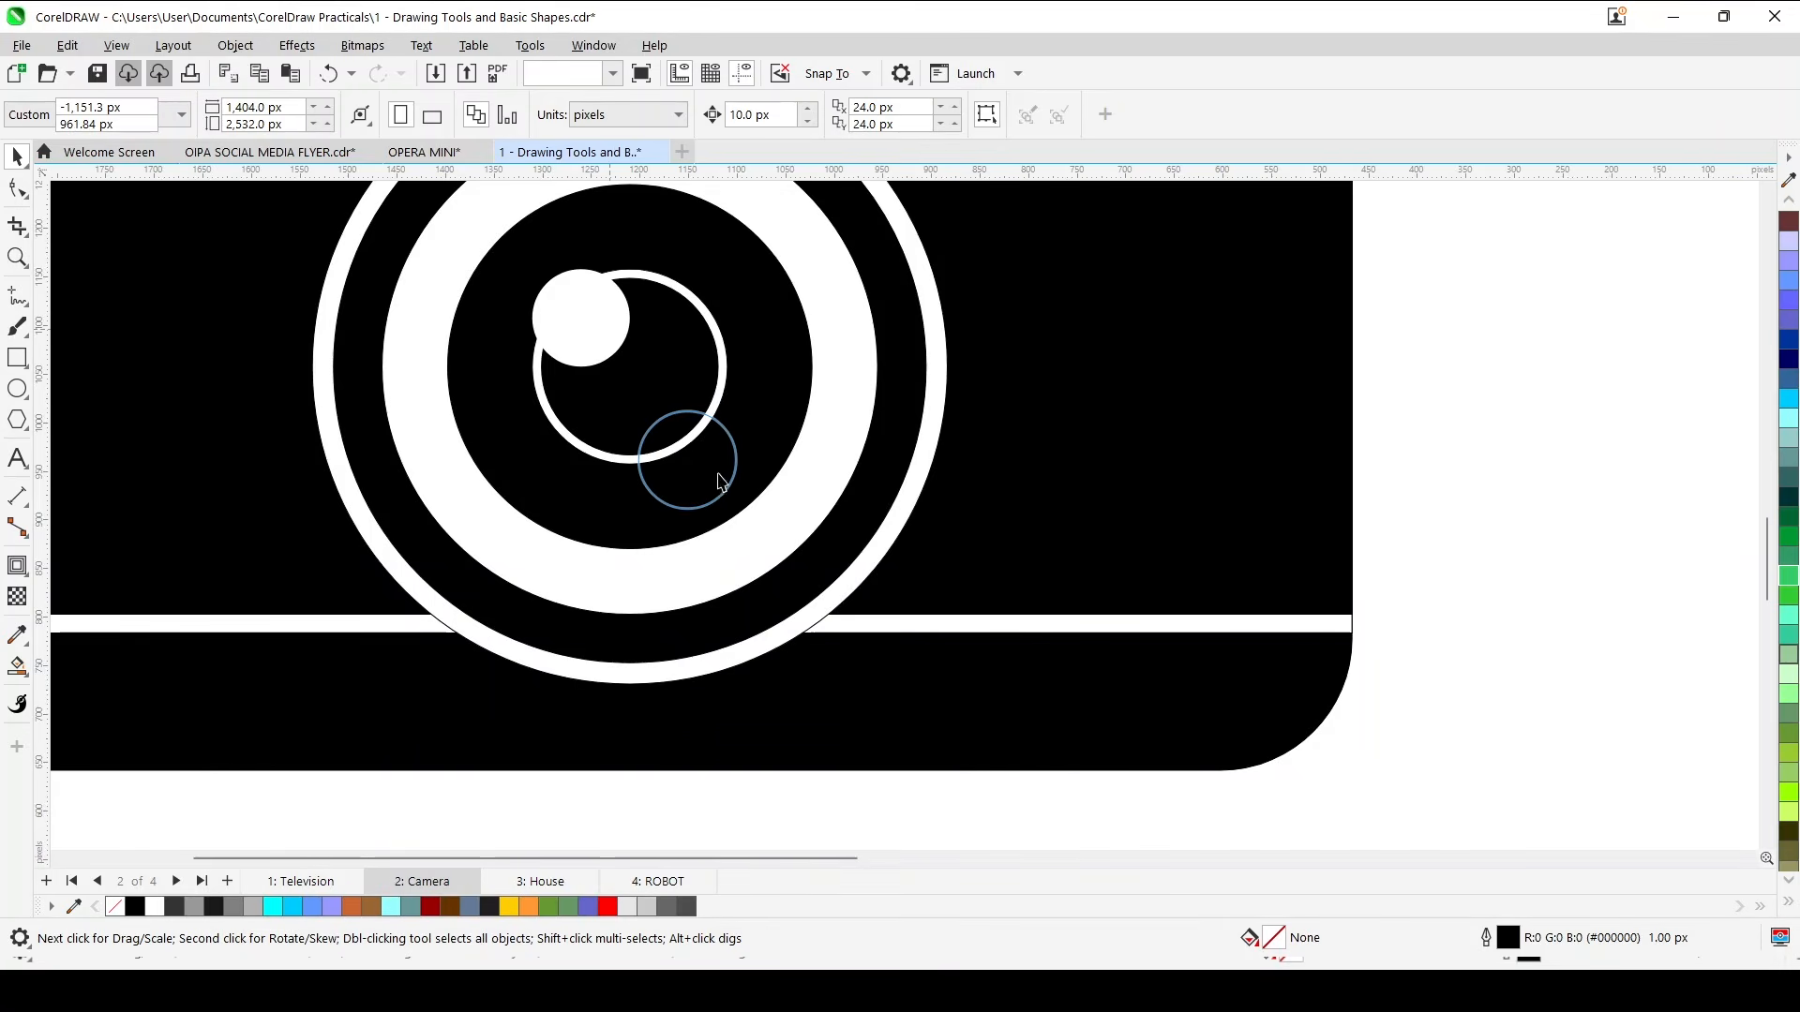
click(719, 481)
drag(718, 480, 722, 487)
scroll(696, 459, up, 4)
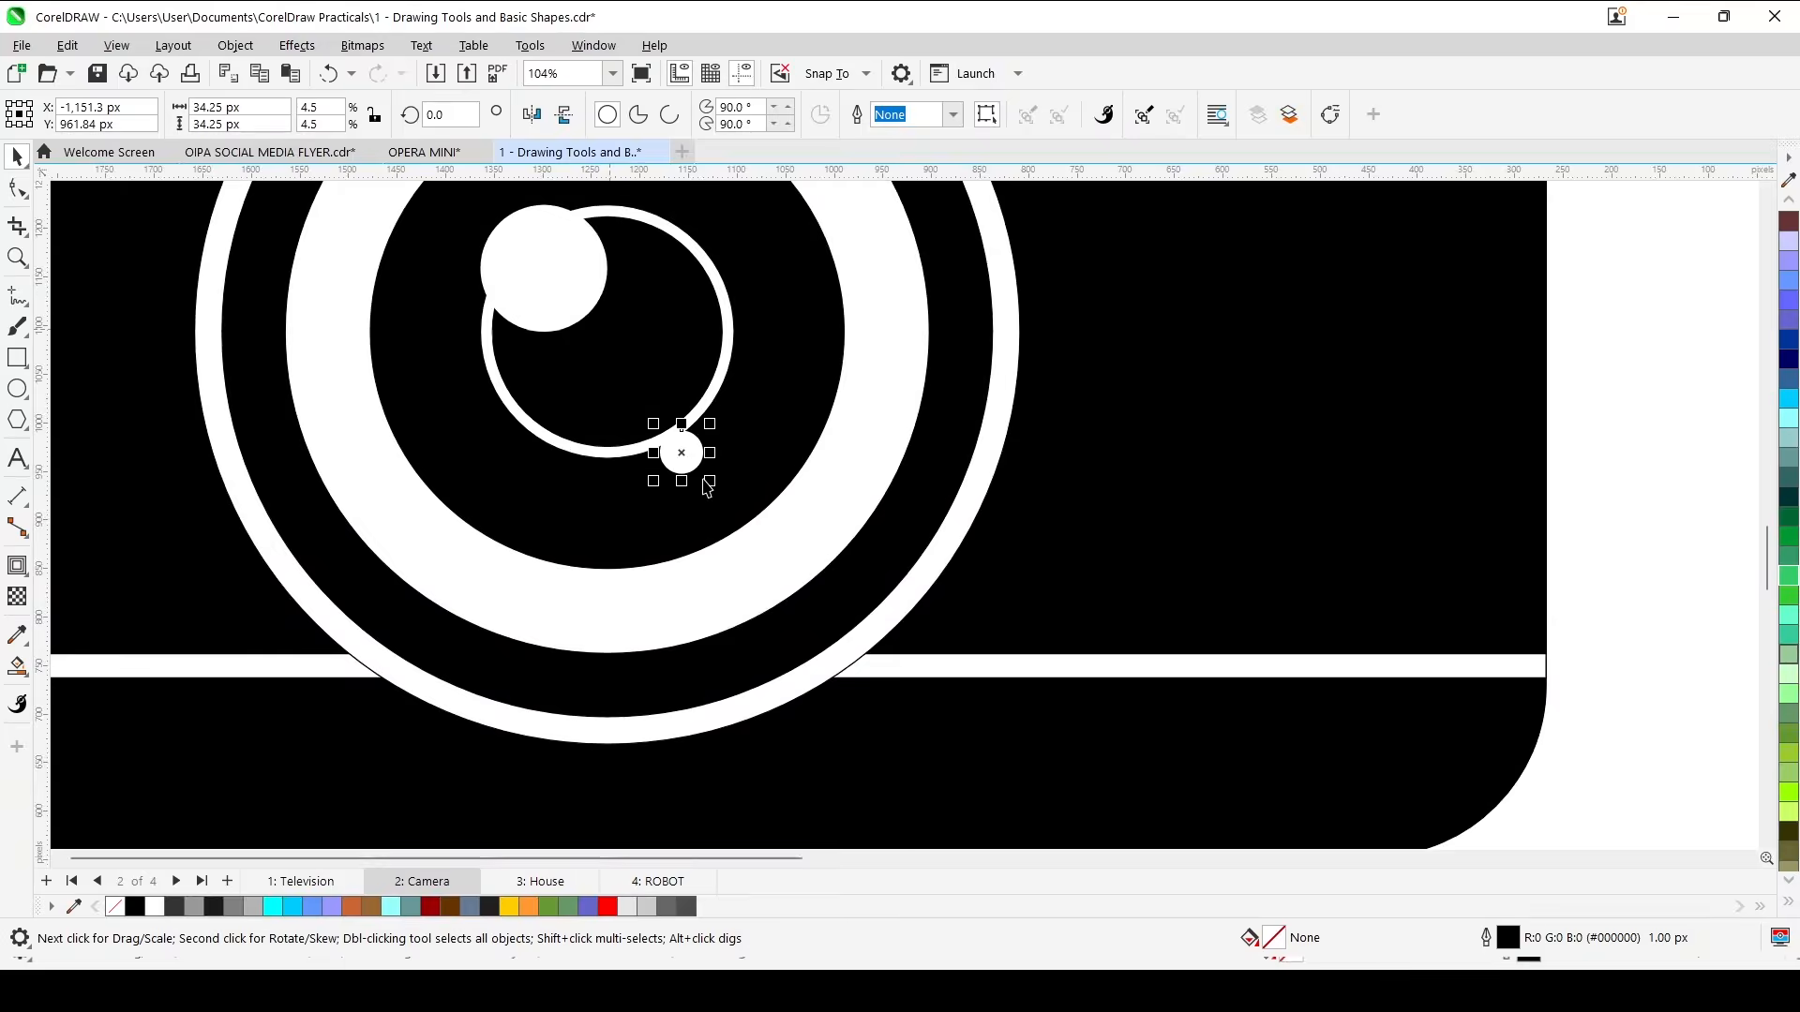
drag(696, 456, 733, 482)
scroll(740, 482, down, 3)
scroll(774, 537, down, 6)
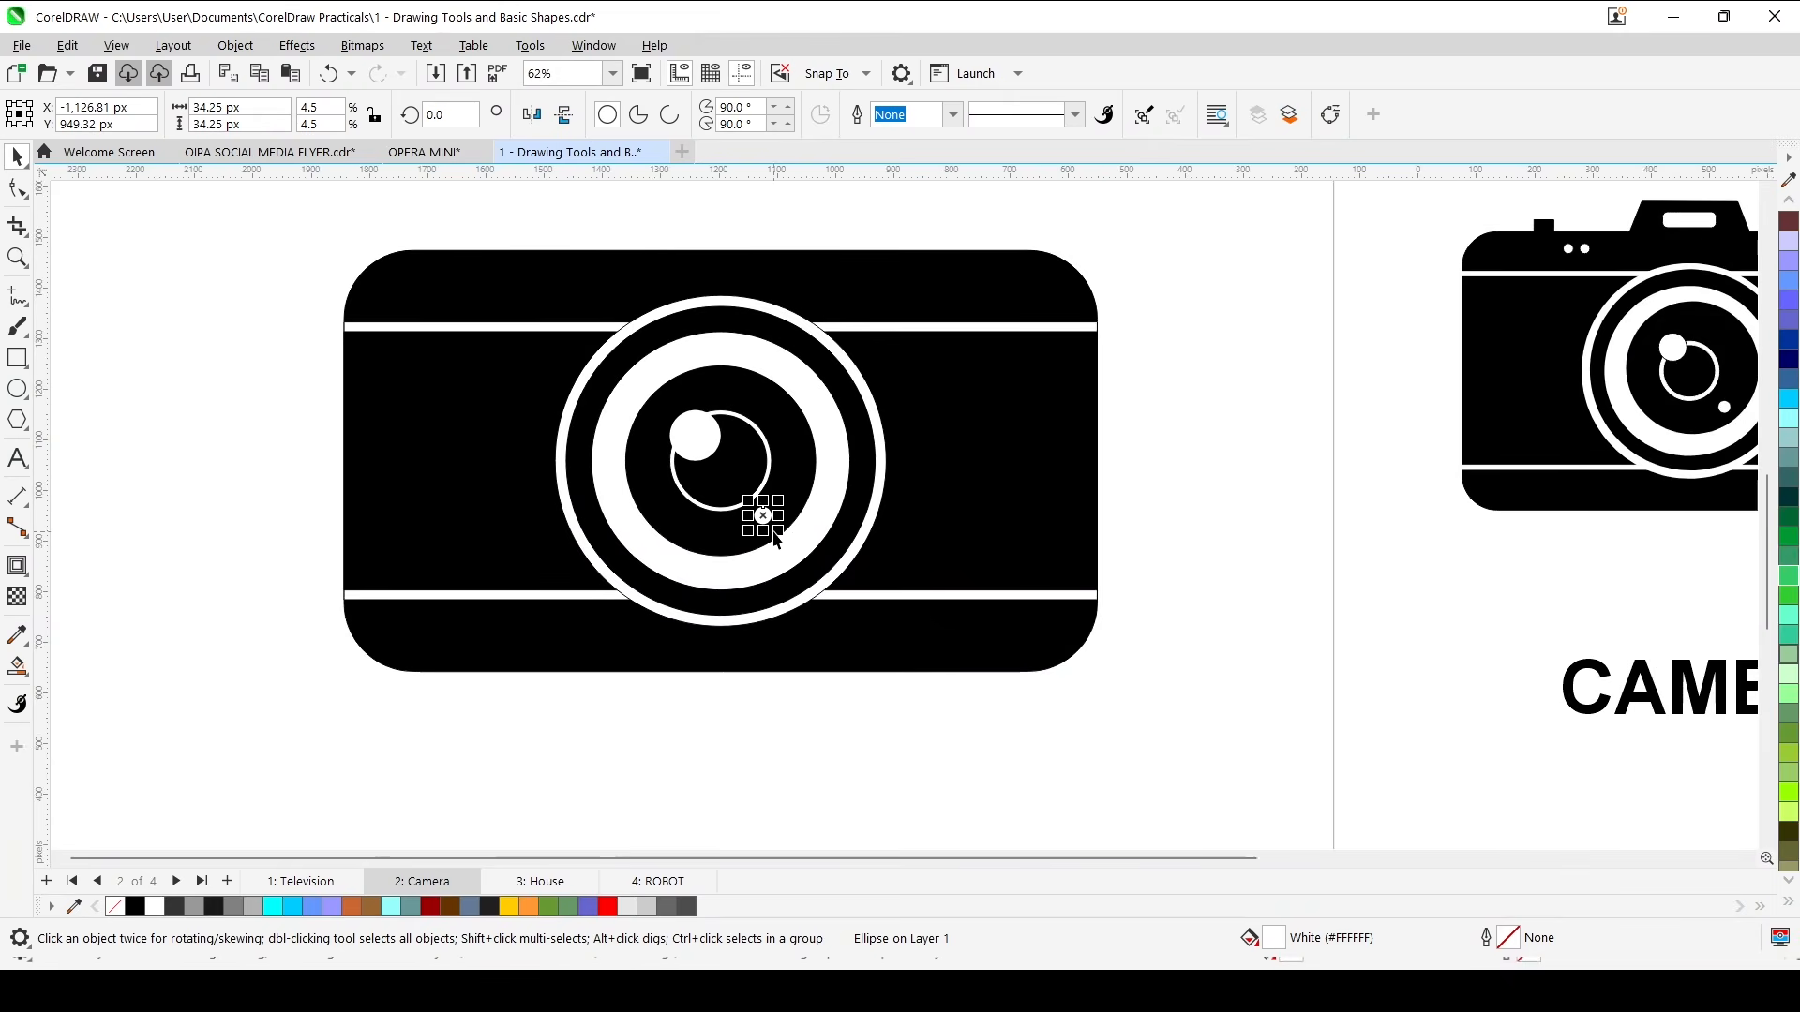
key(Escape)
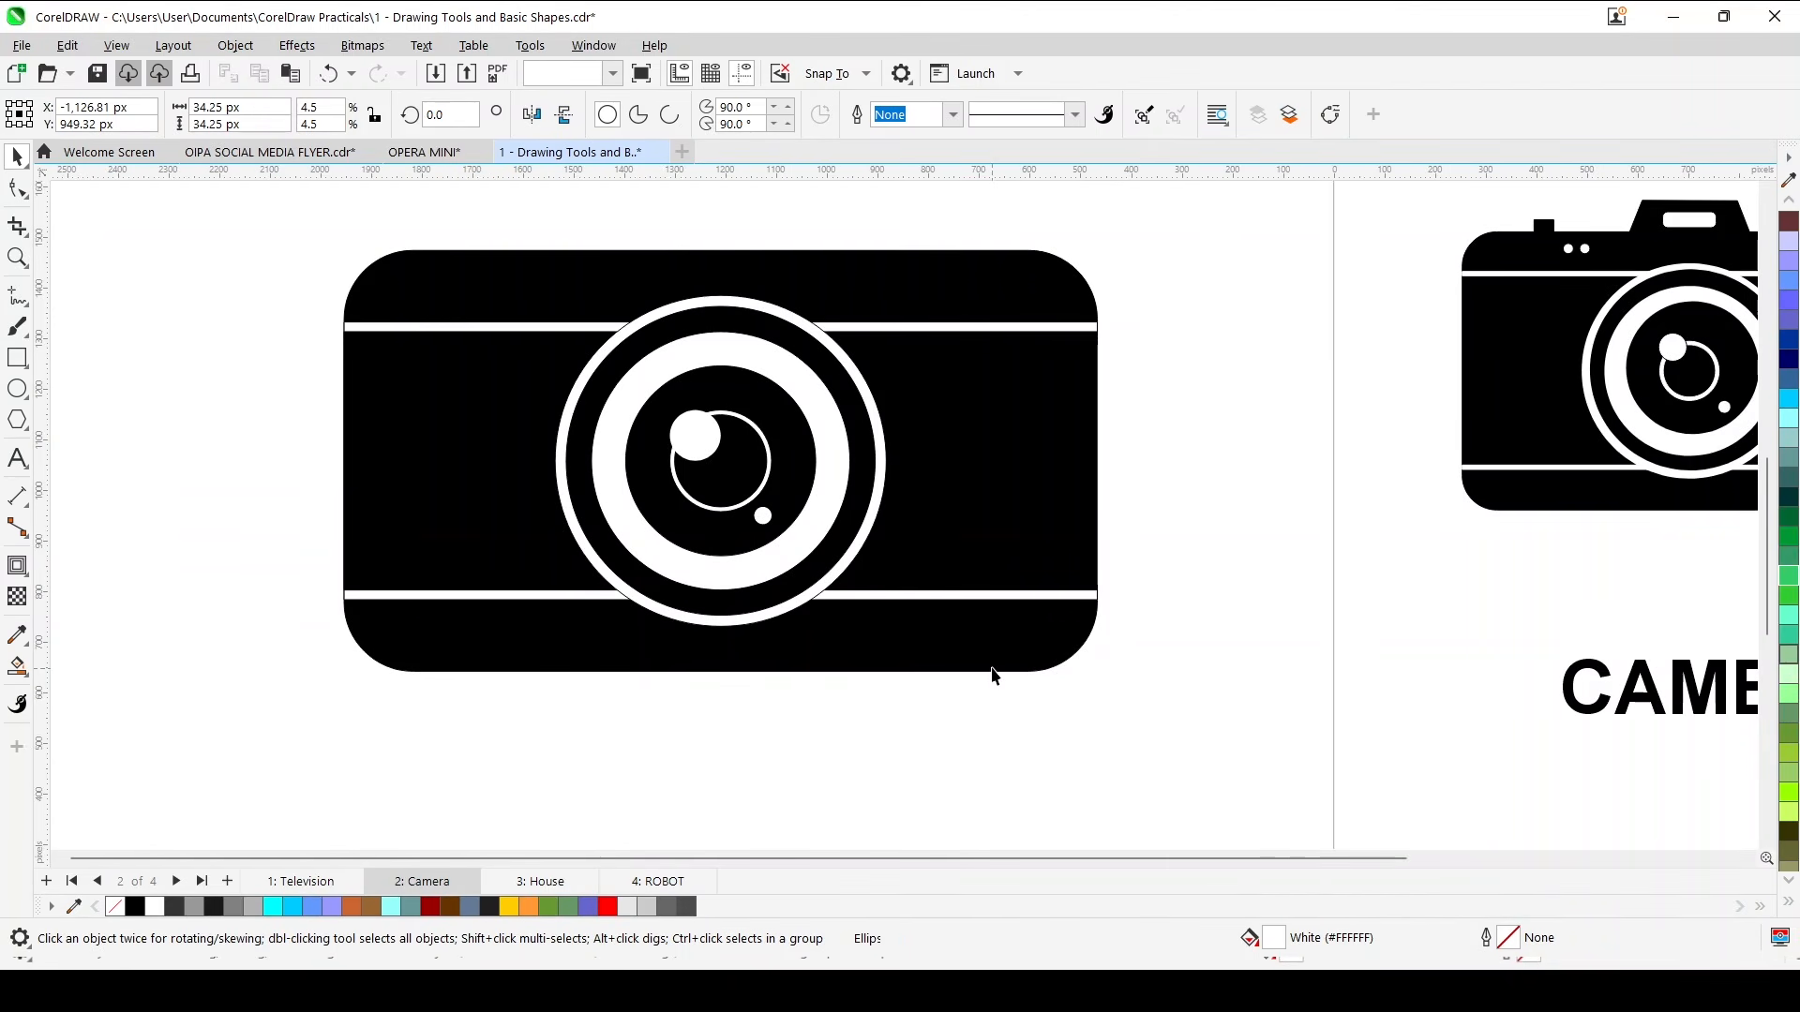
Draw a five-sided polygon about 449 by 427 px over the upper middle of the camera body and fill it black.
scroll(974, 657, down, 1)
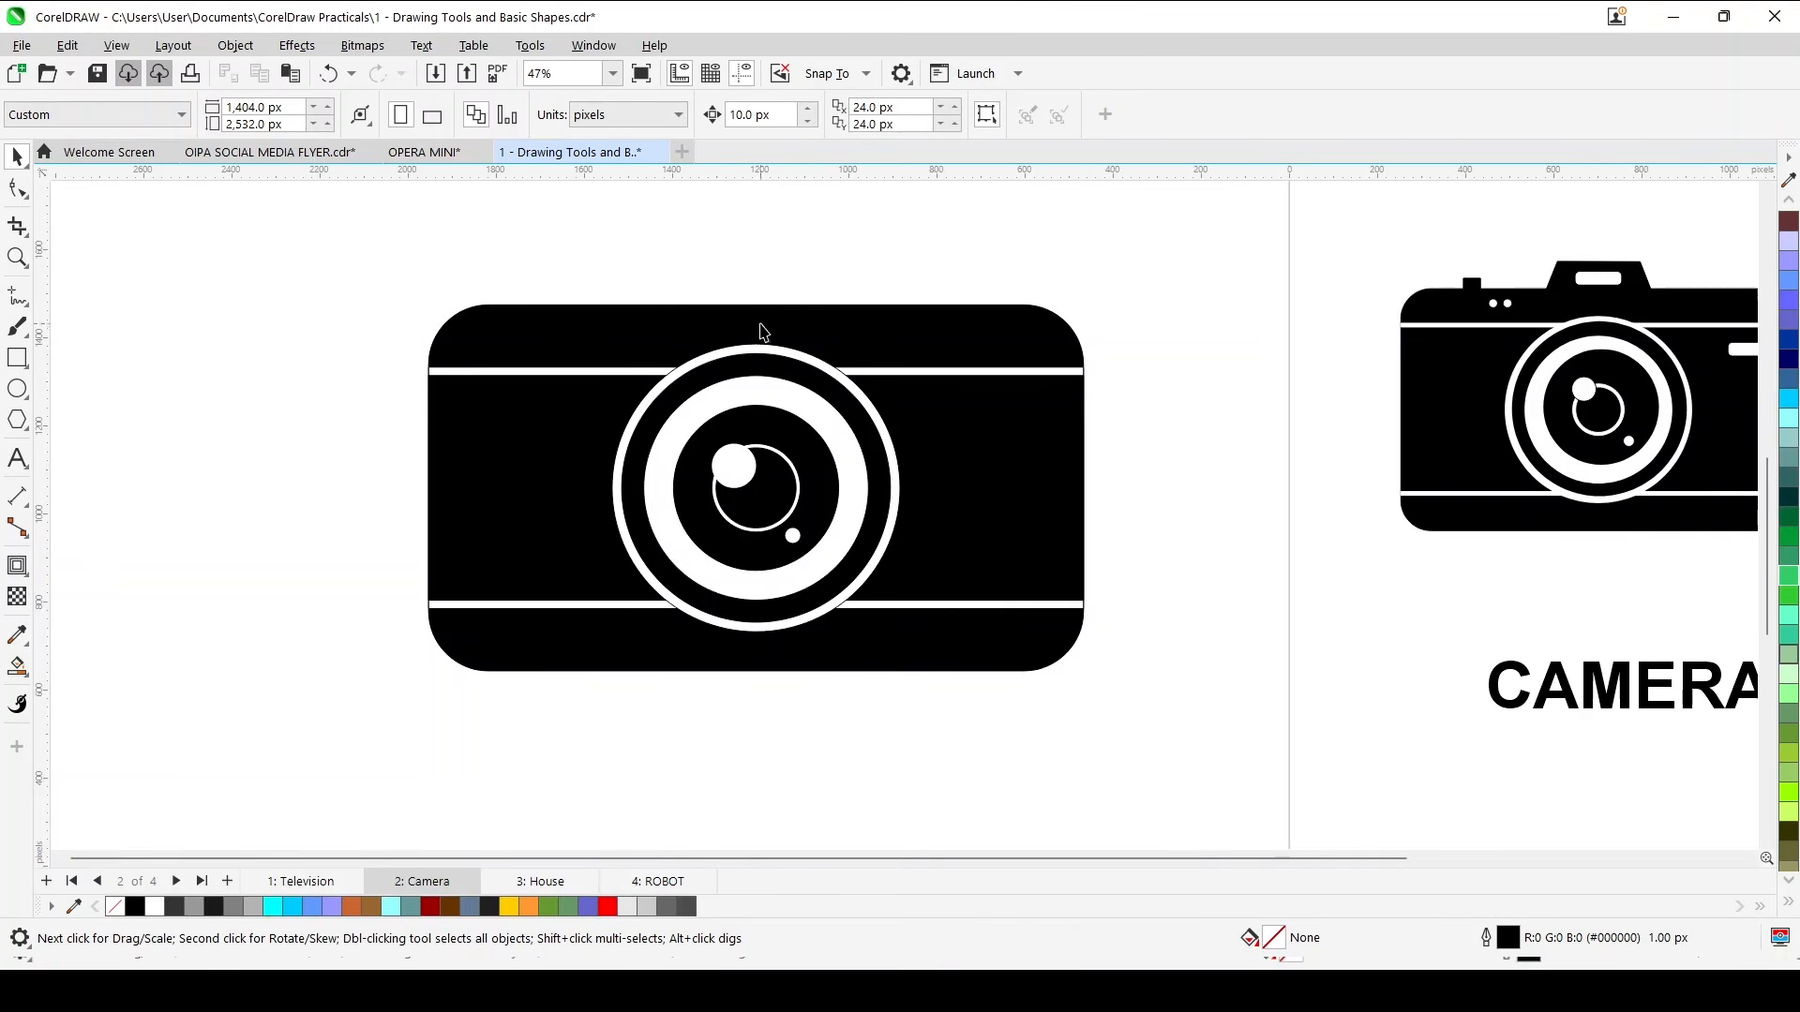
scroll(761, 331, up, 1)
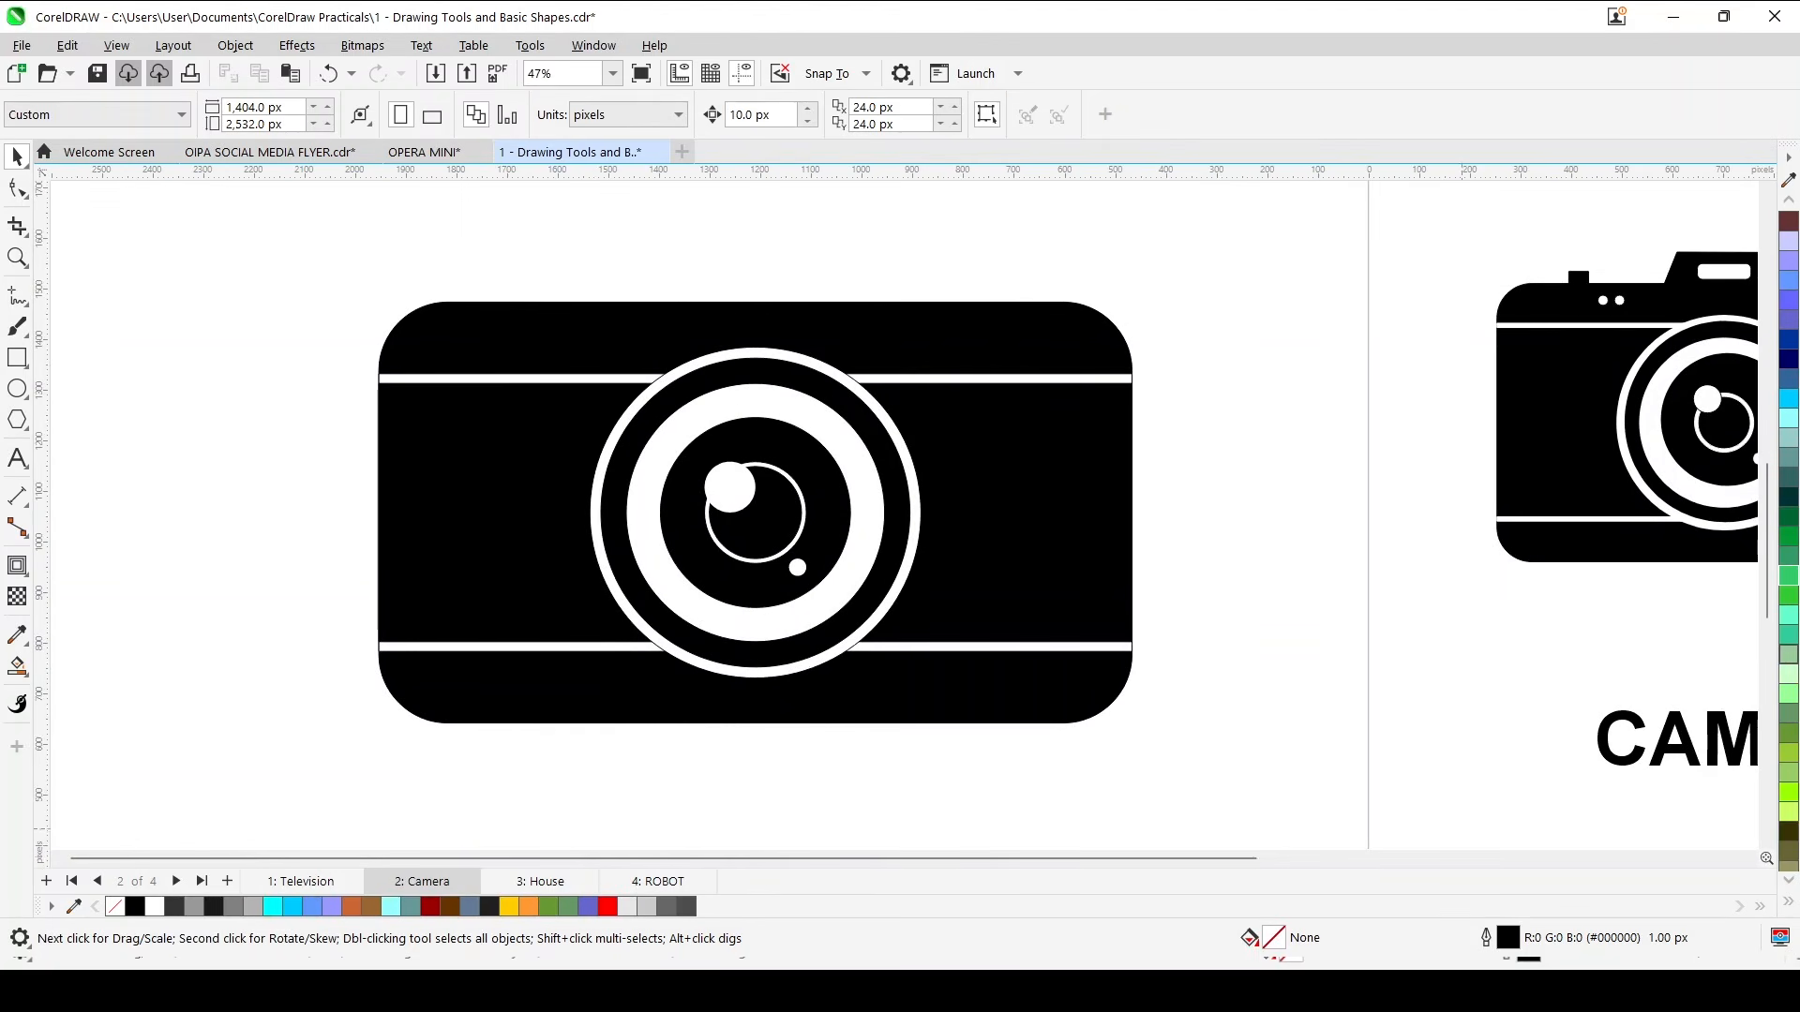
click(17, 421)
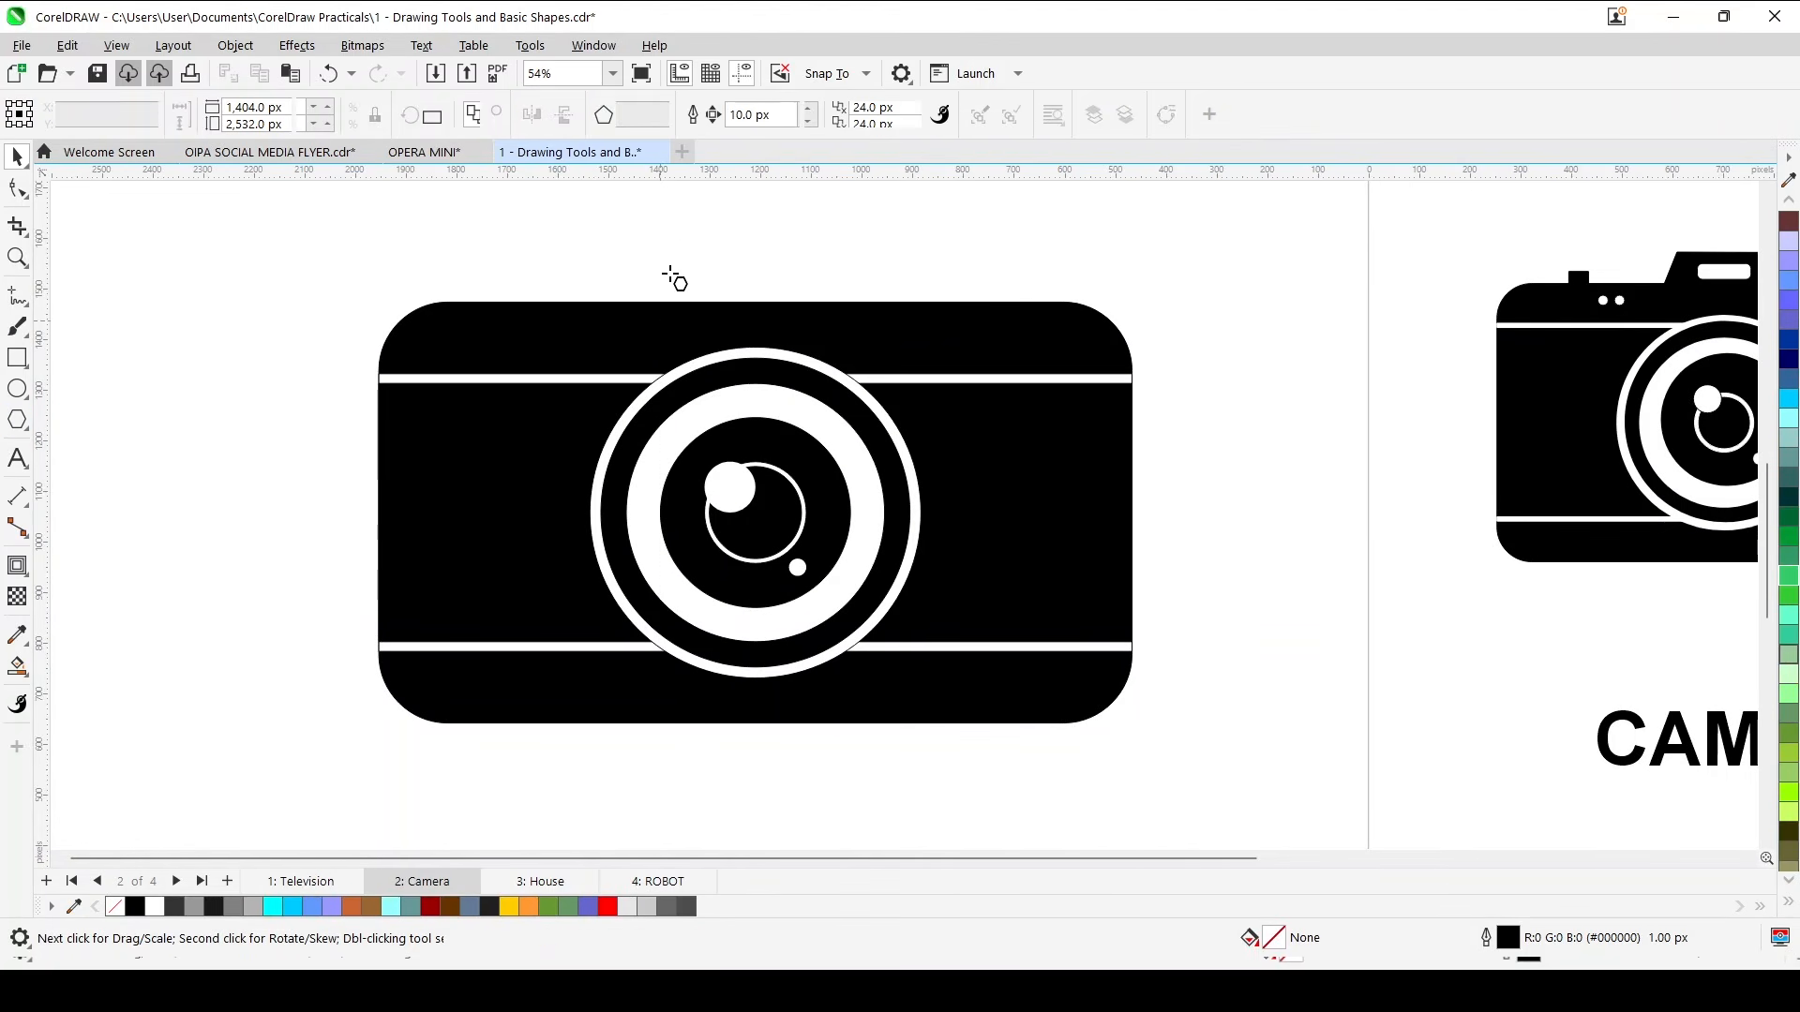
mouse_move(600, 237)
mouse_down()
mouse_move(744, 381)
mouse_move(804, 482)
mouse_move(751, 413)
mouse_move(840, 463)
mouse_up()
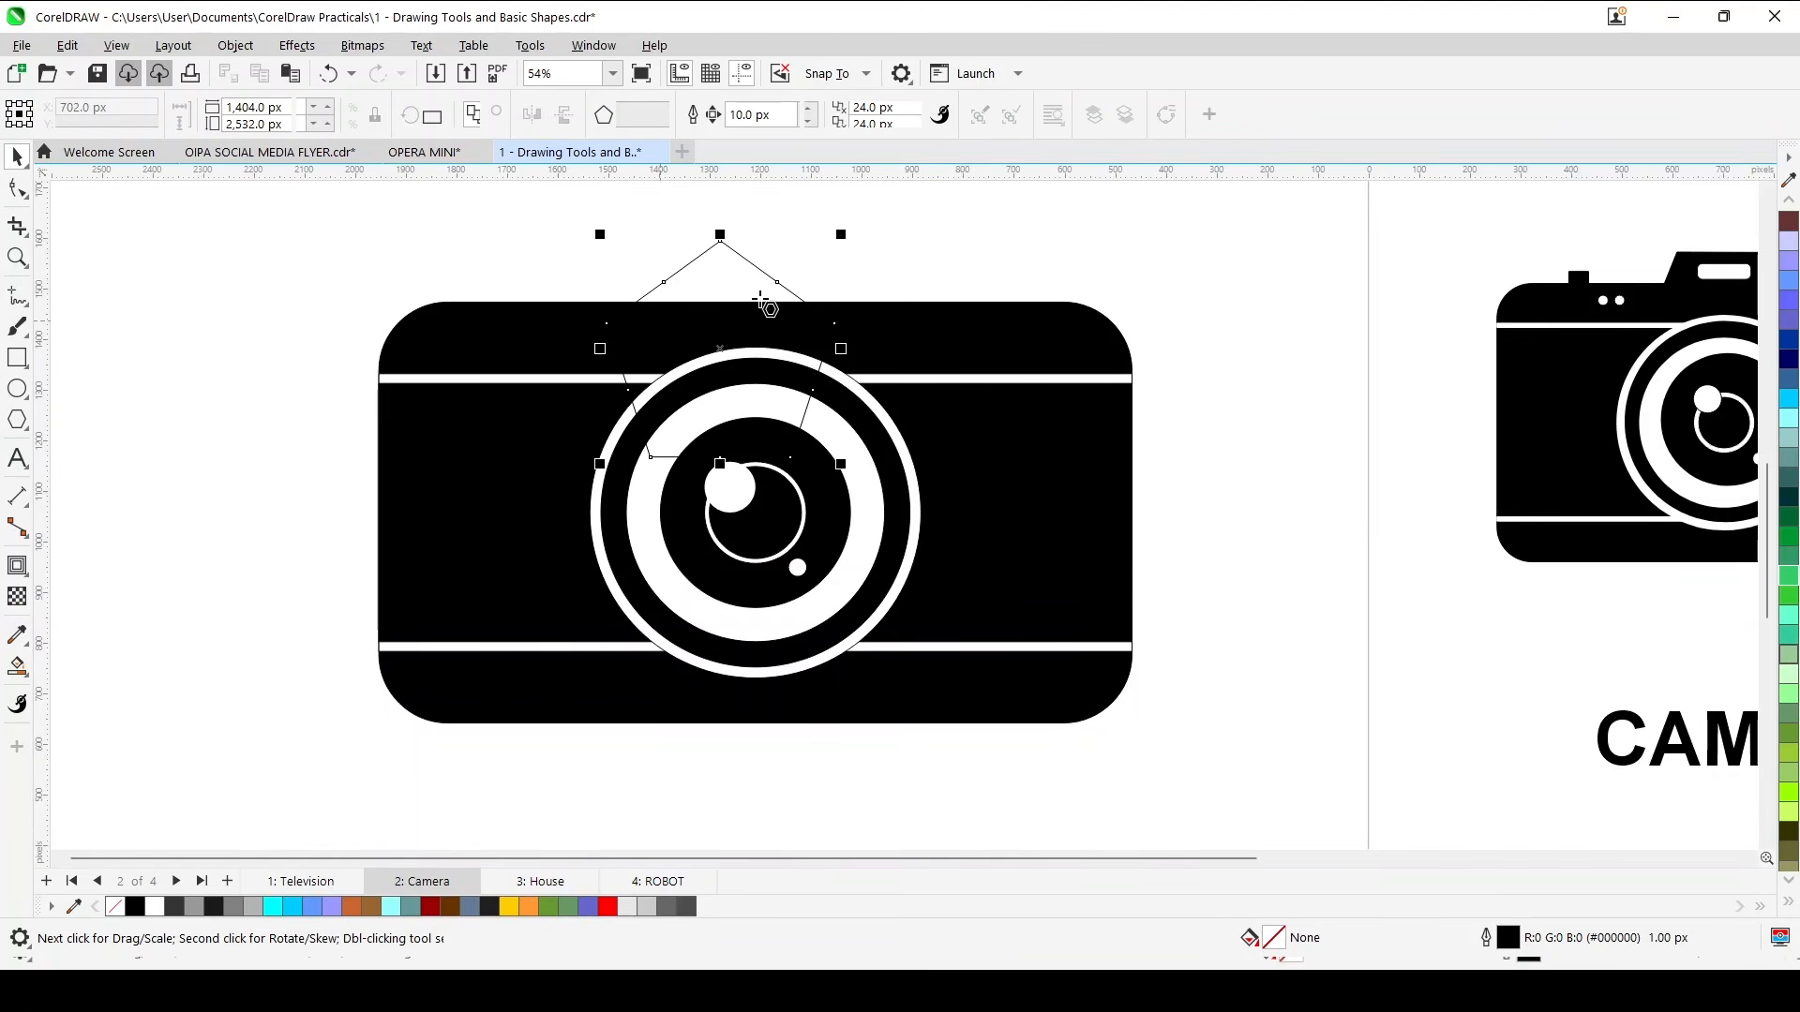
key(space)
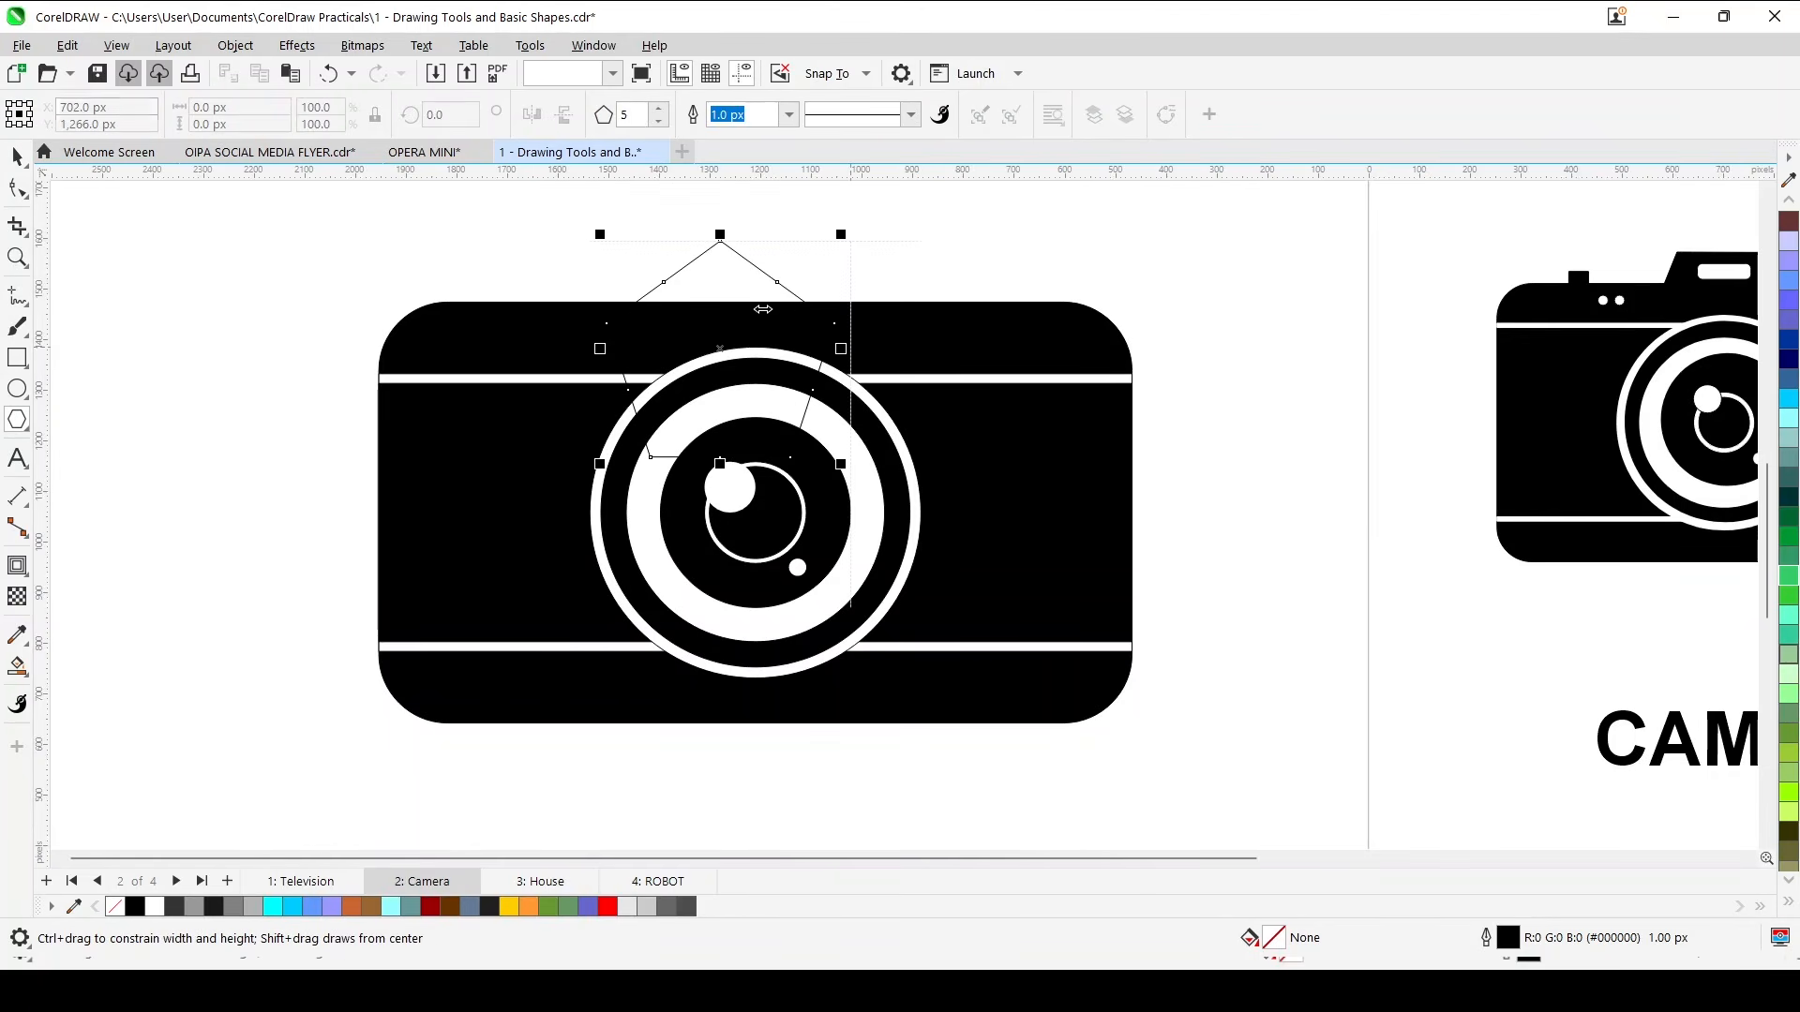
drag(748, 293, 744, 266)
key(space)
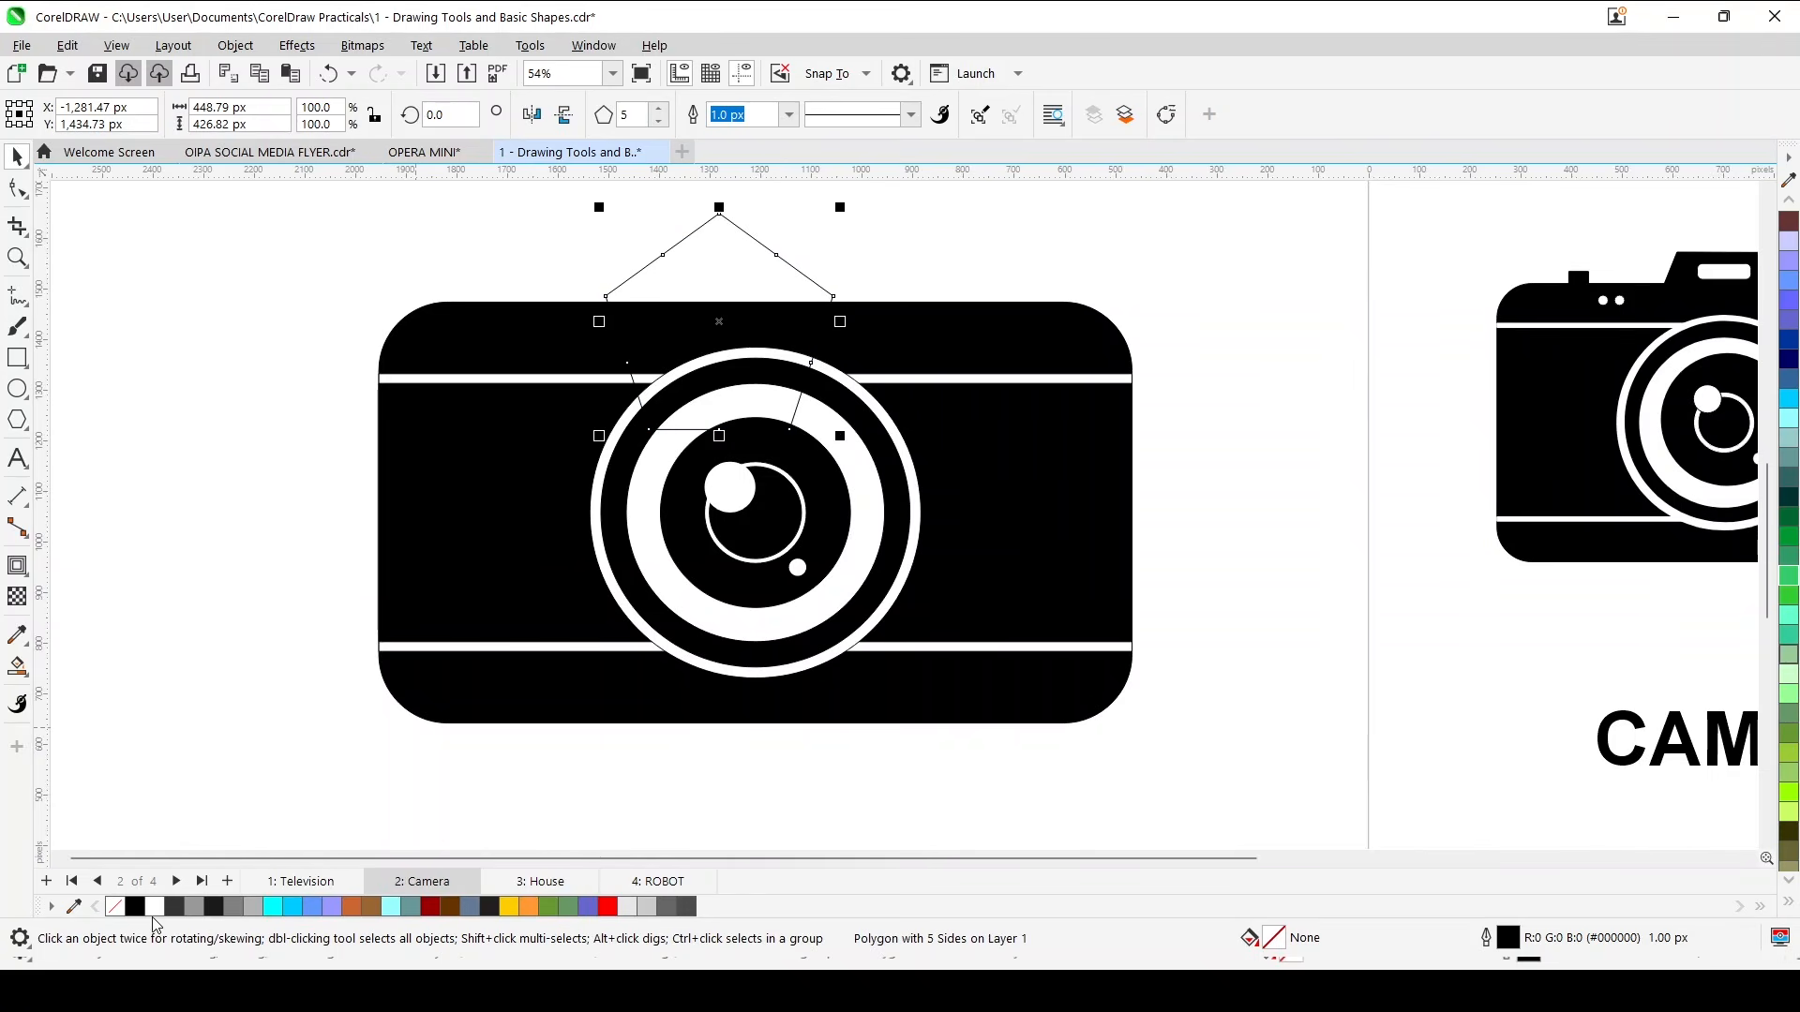
click(138, 907)
scroll(740, 275, down, 1)
scroll(741, 275, up, 3)
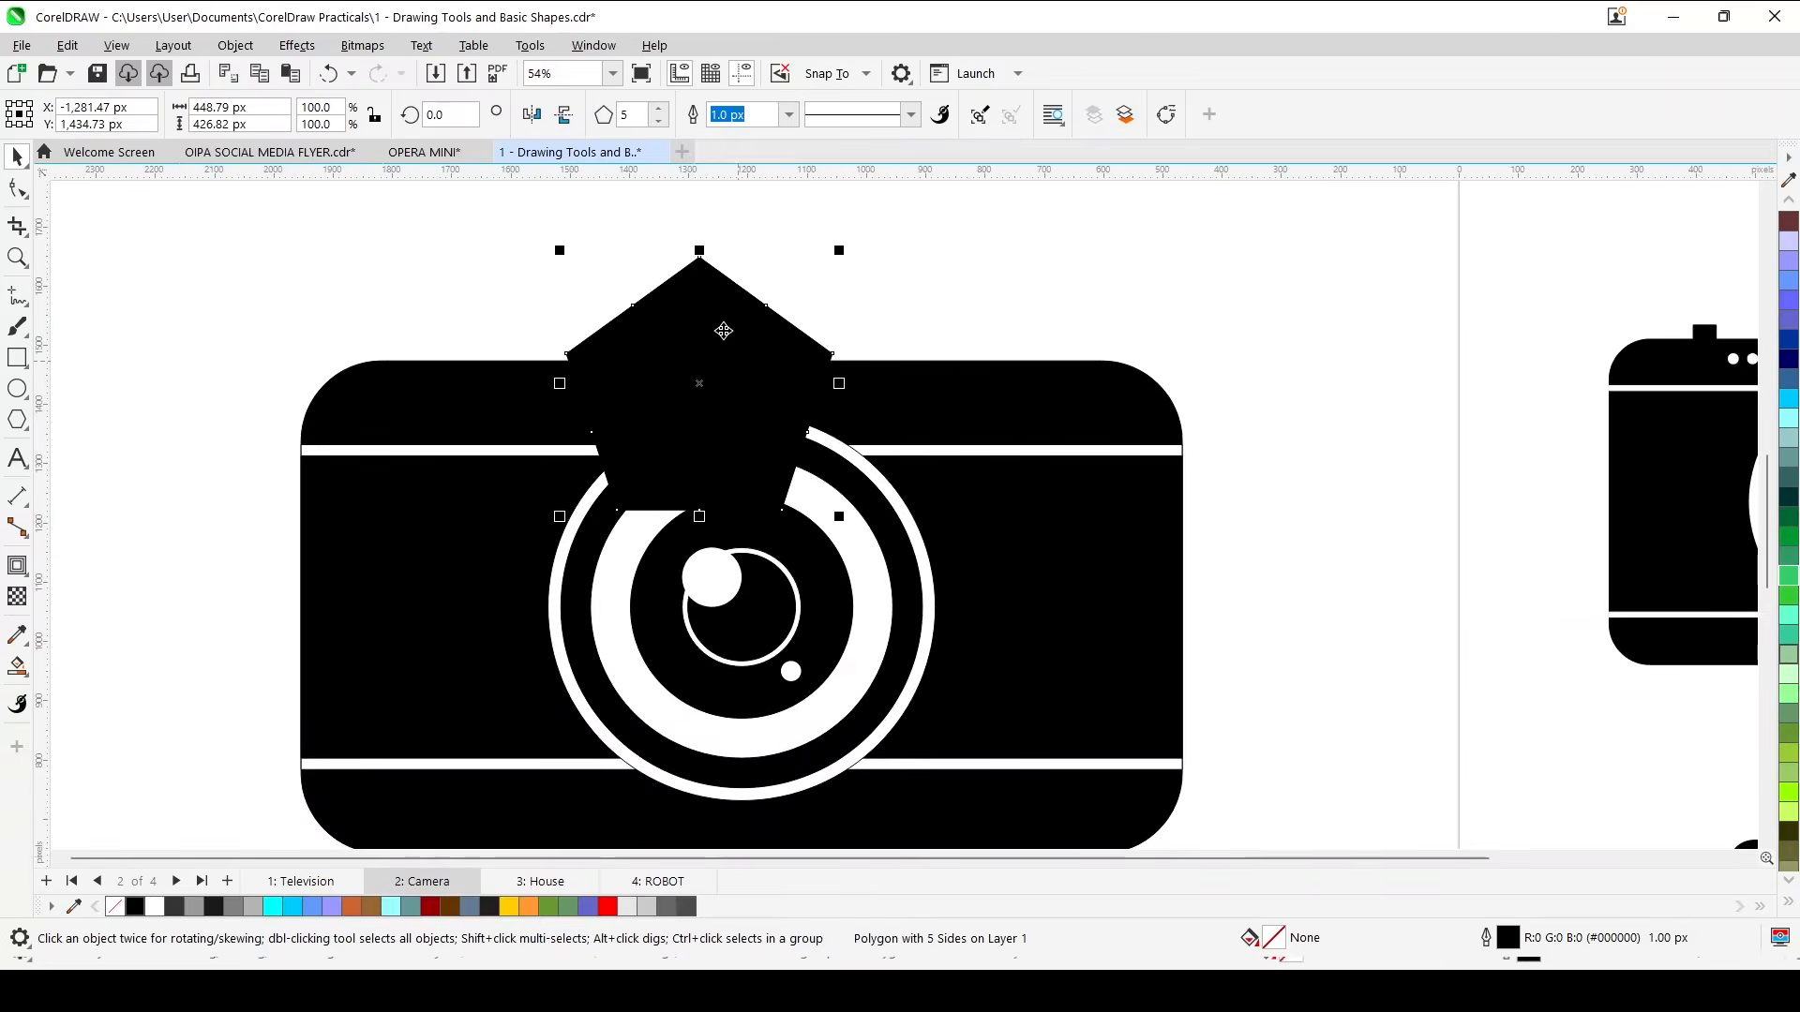
Rotate the black pentagon flat side up and scale it to about 366 by 350 px, protruding above the camera body.
click(724, 329)
drag(879, 223, 960, 372)
drag(731, 337, 808, 387)
drag(944, 307, 812, 379)
scroll(774, 409, up, 3)
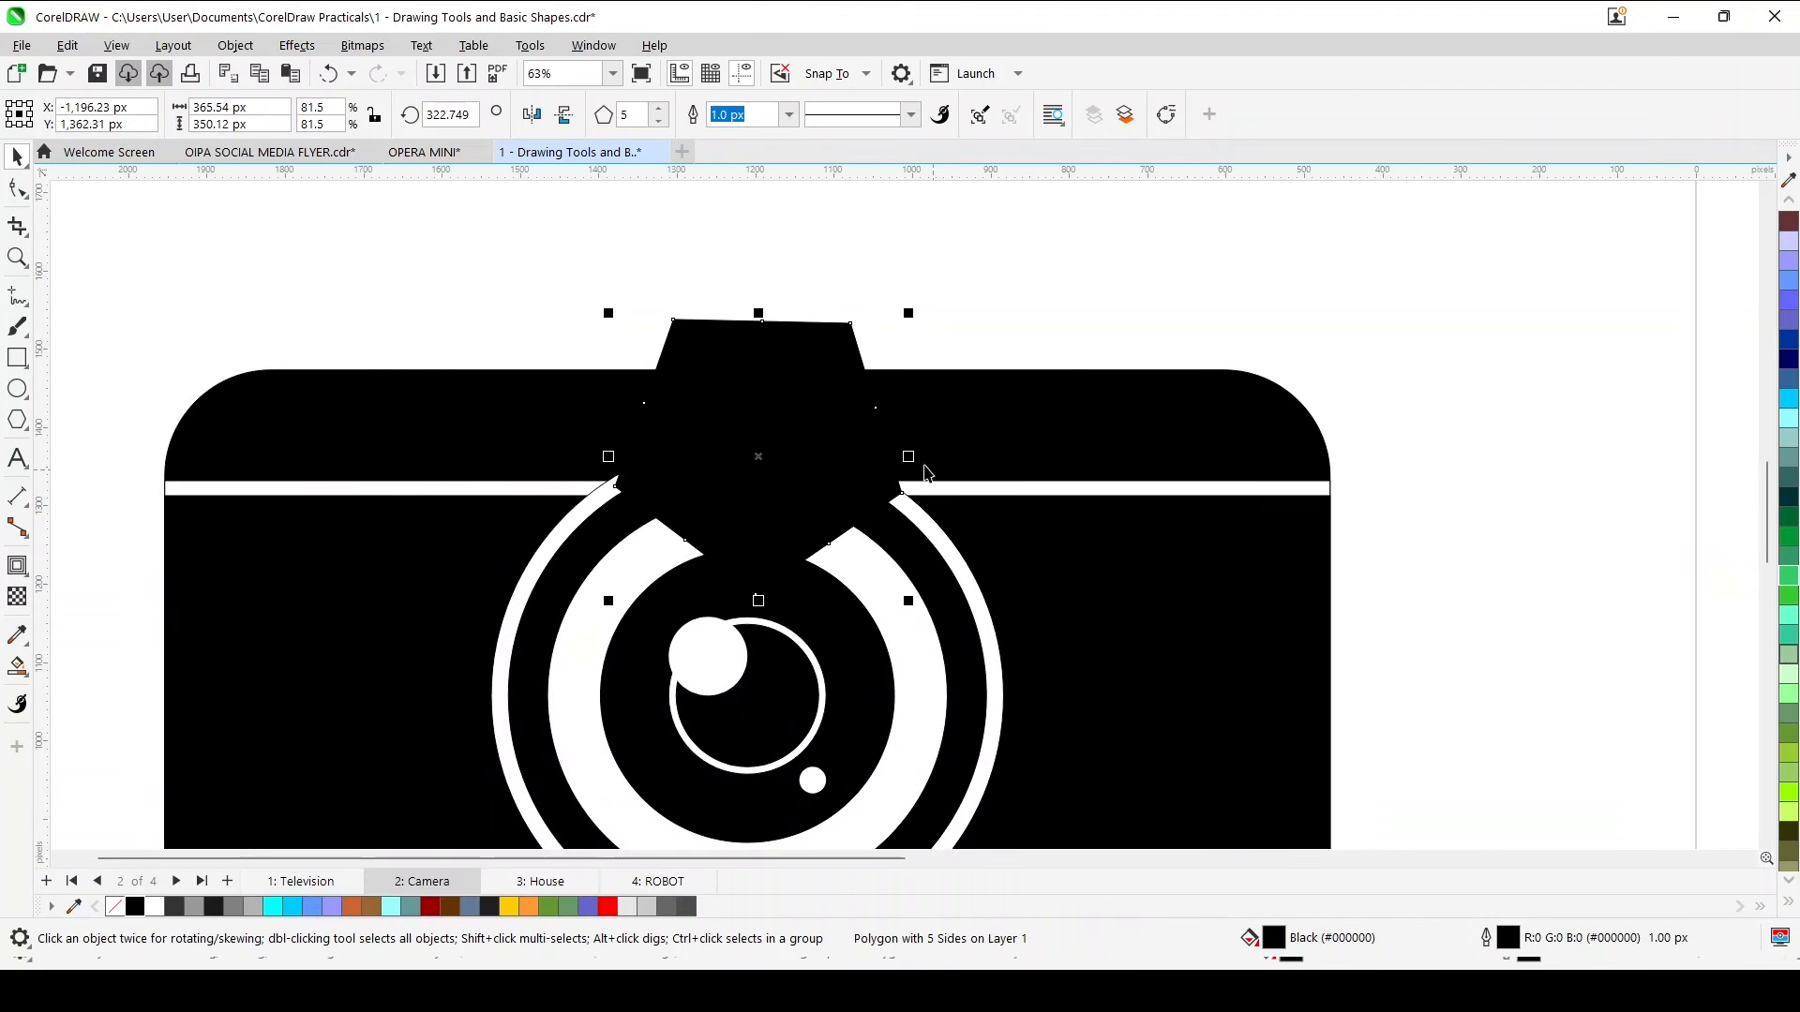
Widen the pentagon to about 446 px, adjust its rotation to about 328° and raise it slightly.
mouse_move(914, 457)
mouse_down()
mouse_move(956, 459)
mouse_move(939, 459)
mouse_up()
scroll(765, 388, up, 1)
click(765, 388)
drag(783, 390, 783, 367)
scroll(845, 423, down, 1)
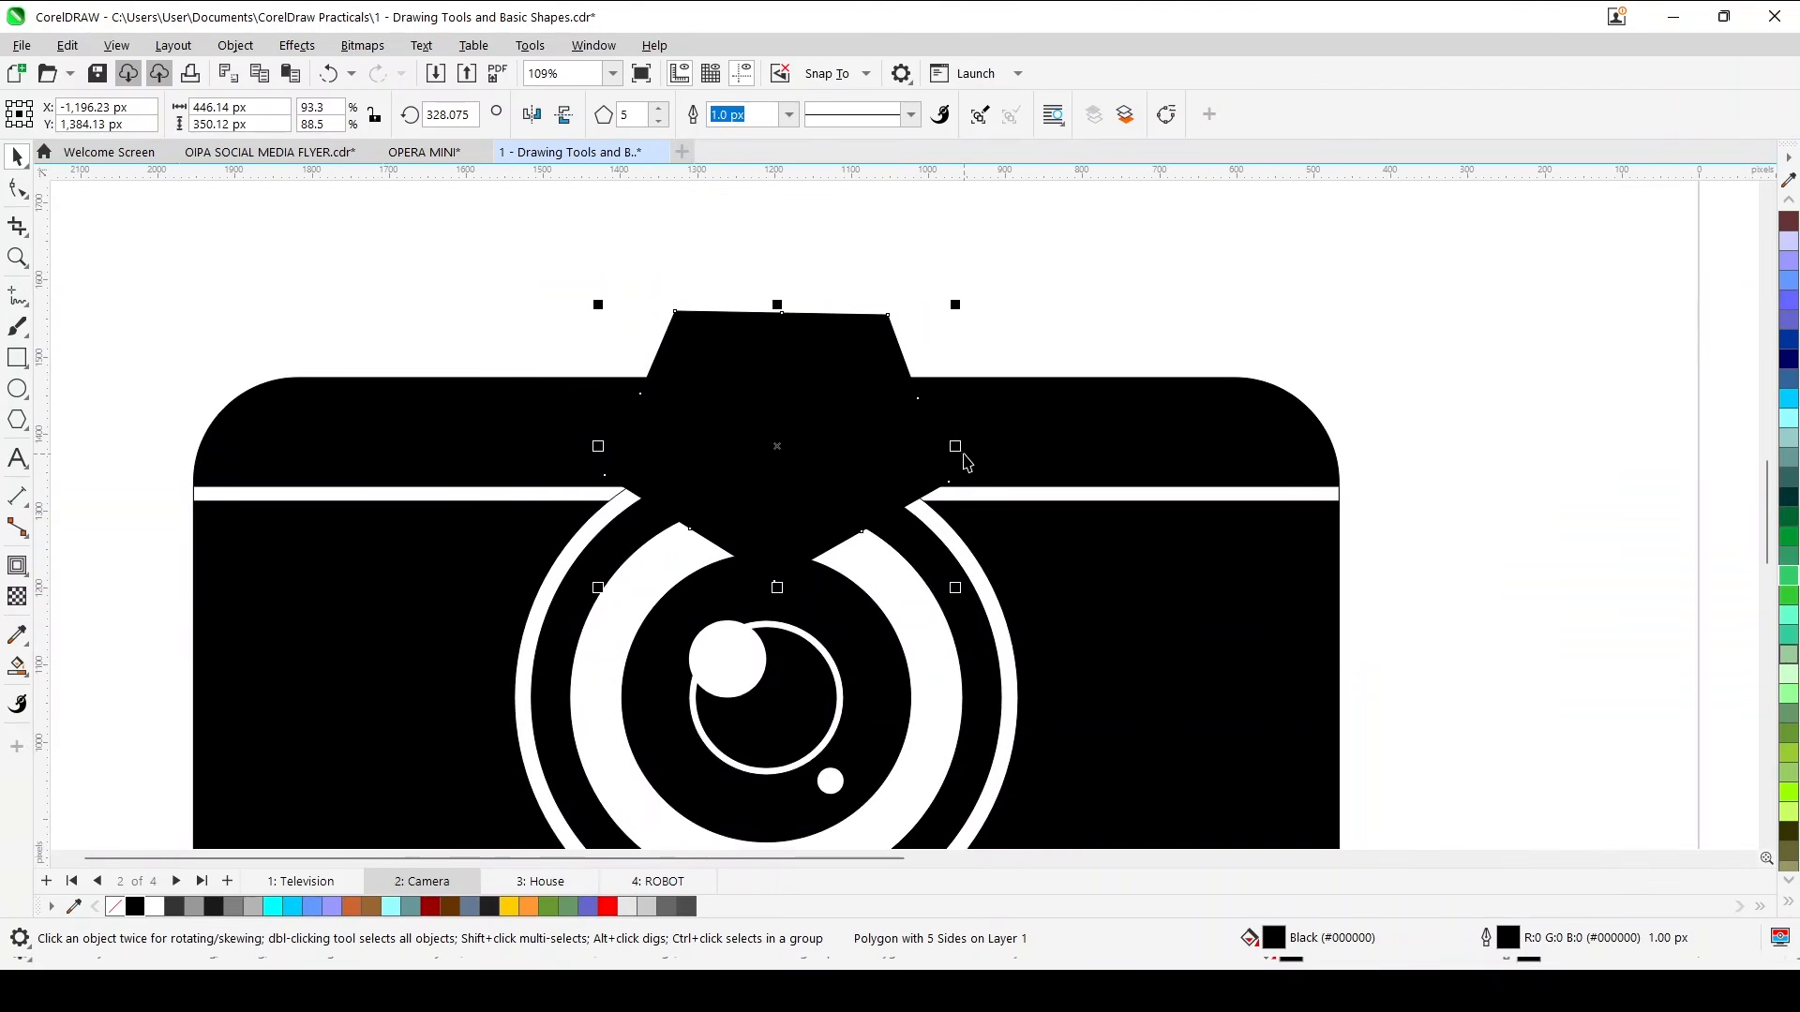
Centre the pentagon horizontally on the camera and send it behind the other shapes.
shift+click(1018, 442)
click(872, 354)
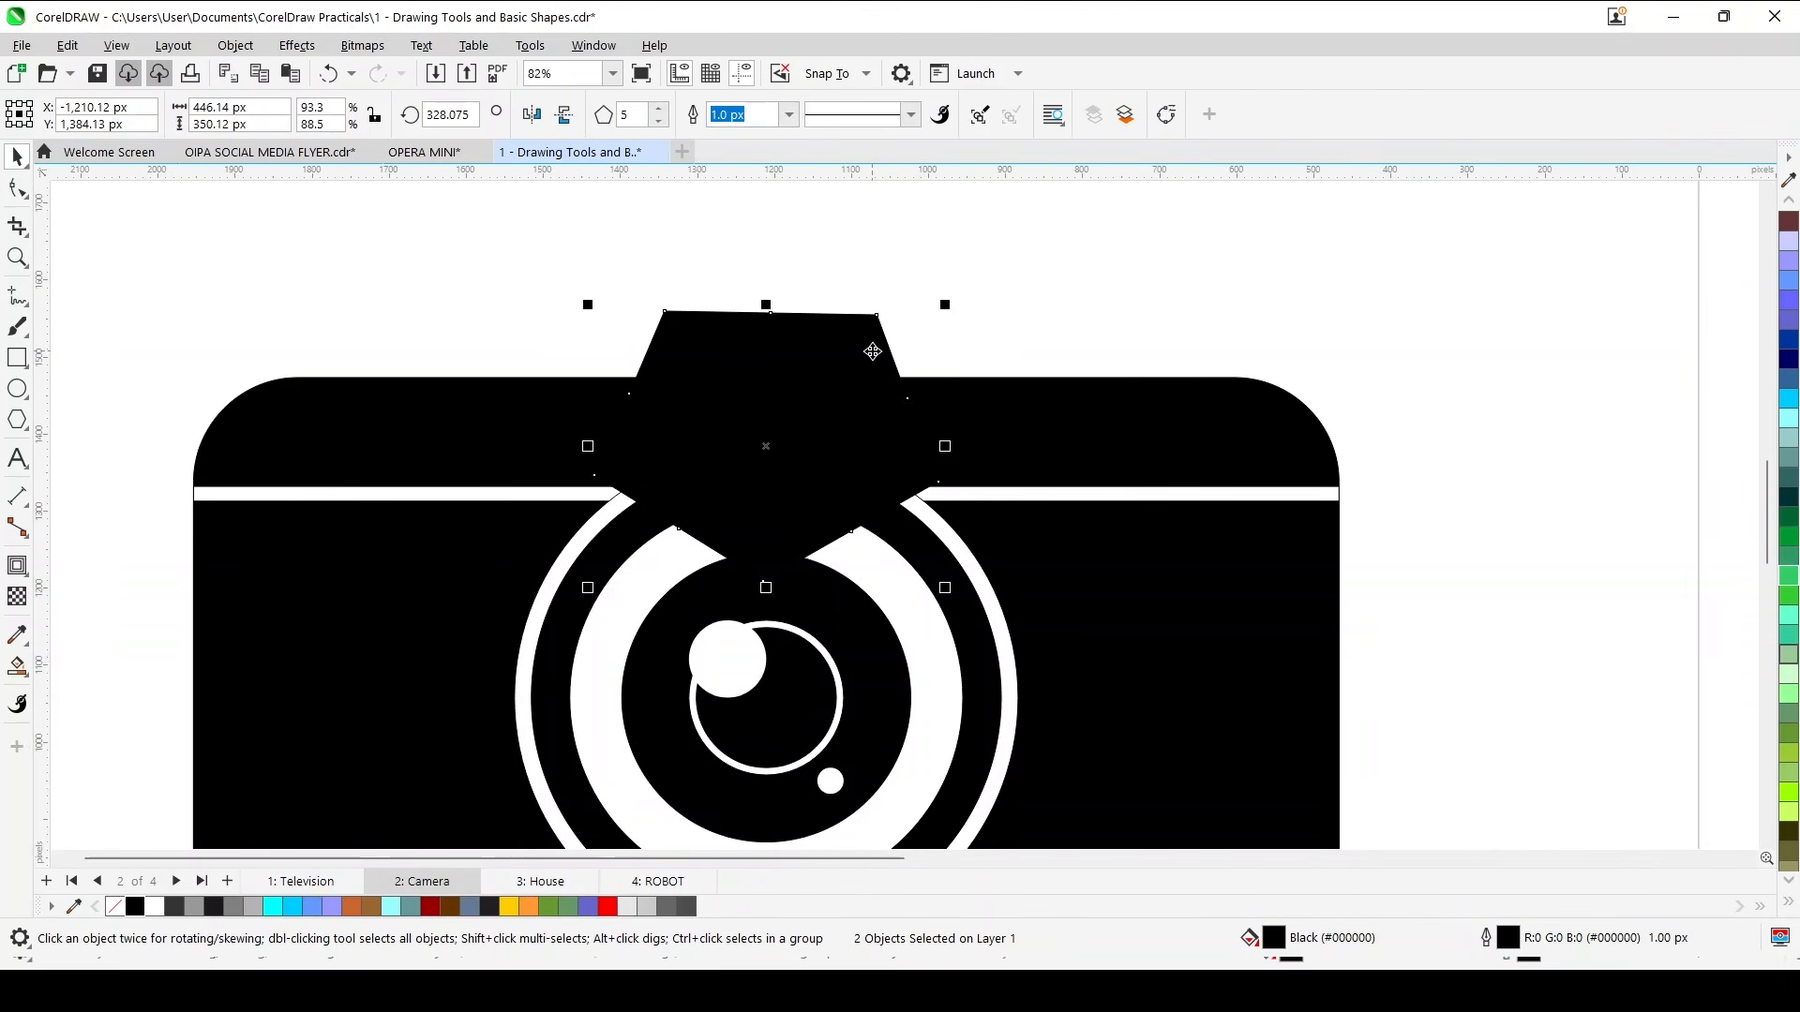
key(shift+Page_Down)
scroll(814, 423, down, 1)
scroll(814, 424, down, 2)
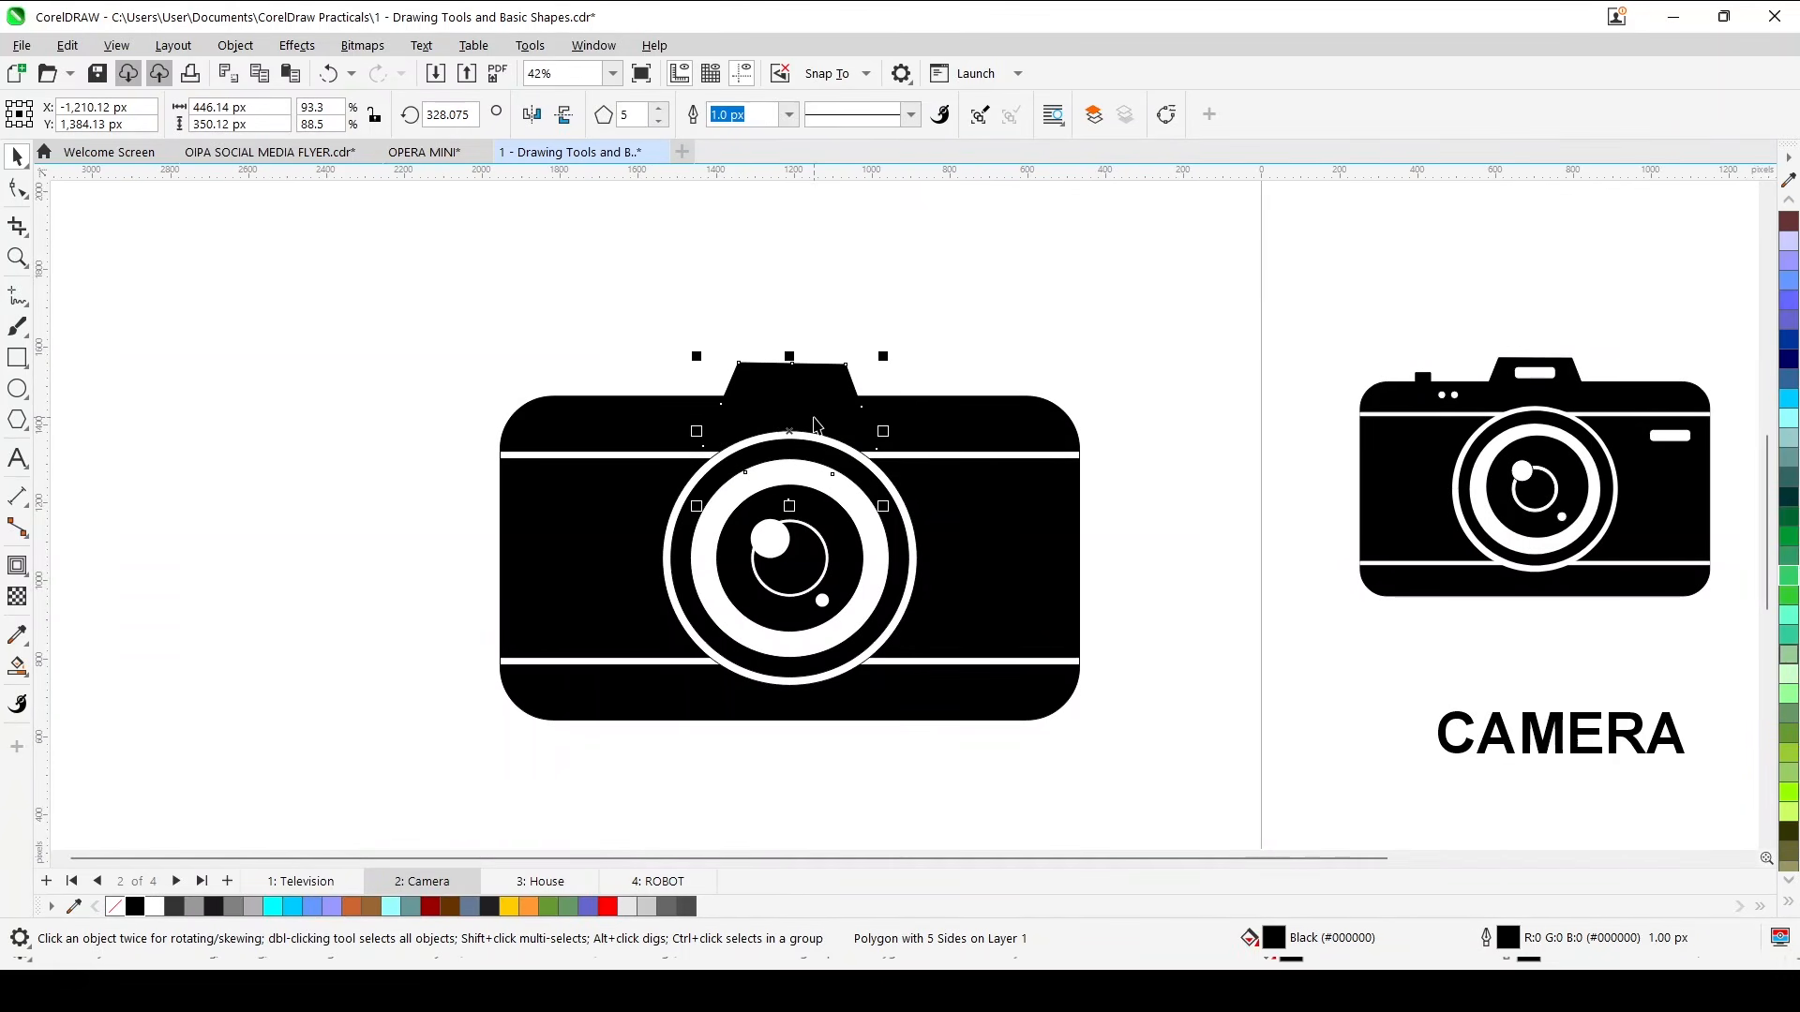
Scale the pentagon down from its centre to about 413 by 324 px.
scroll(815, 423, up, 3)
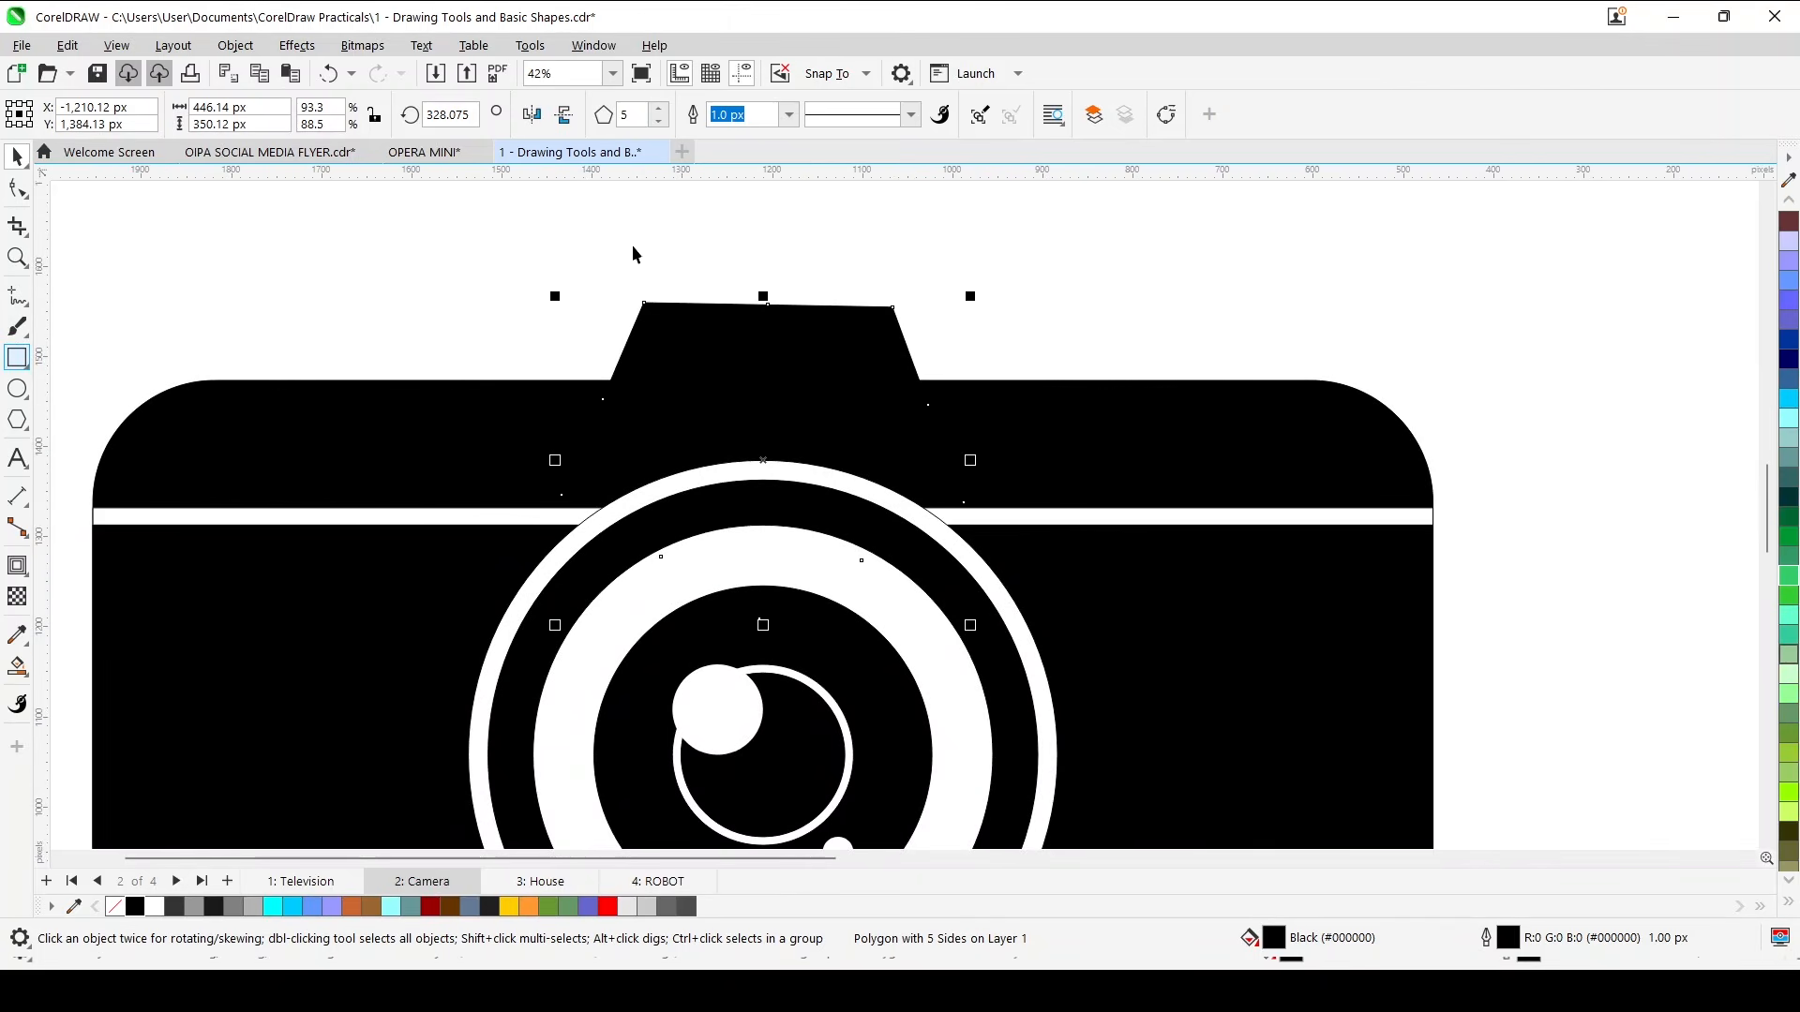
scroll(848, 343, up, 2)
drag(1028, 281, 1006, 285)
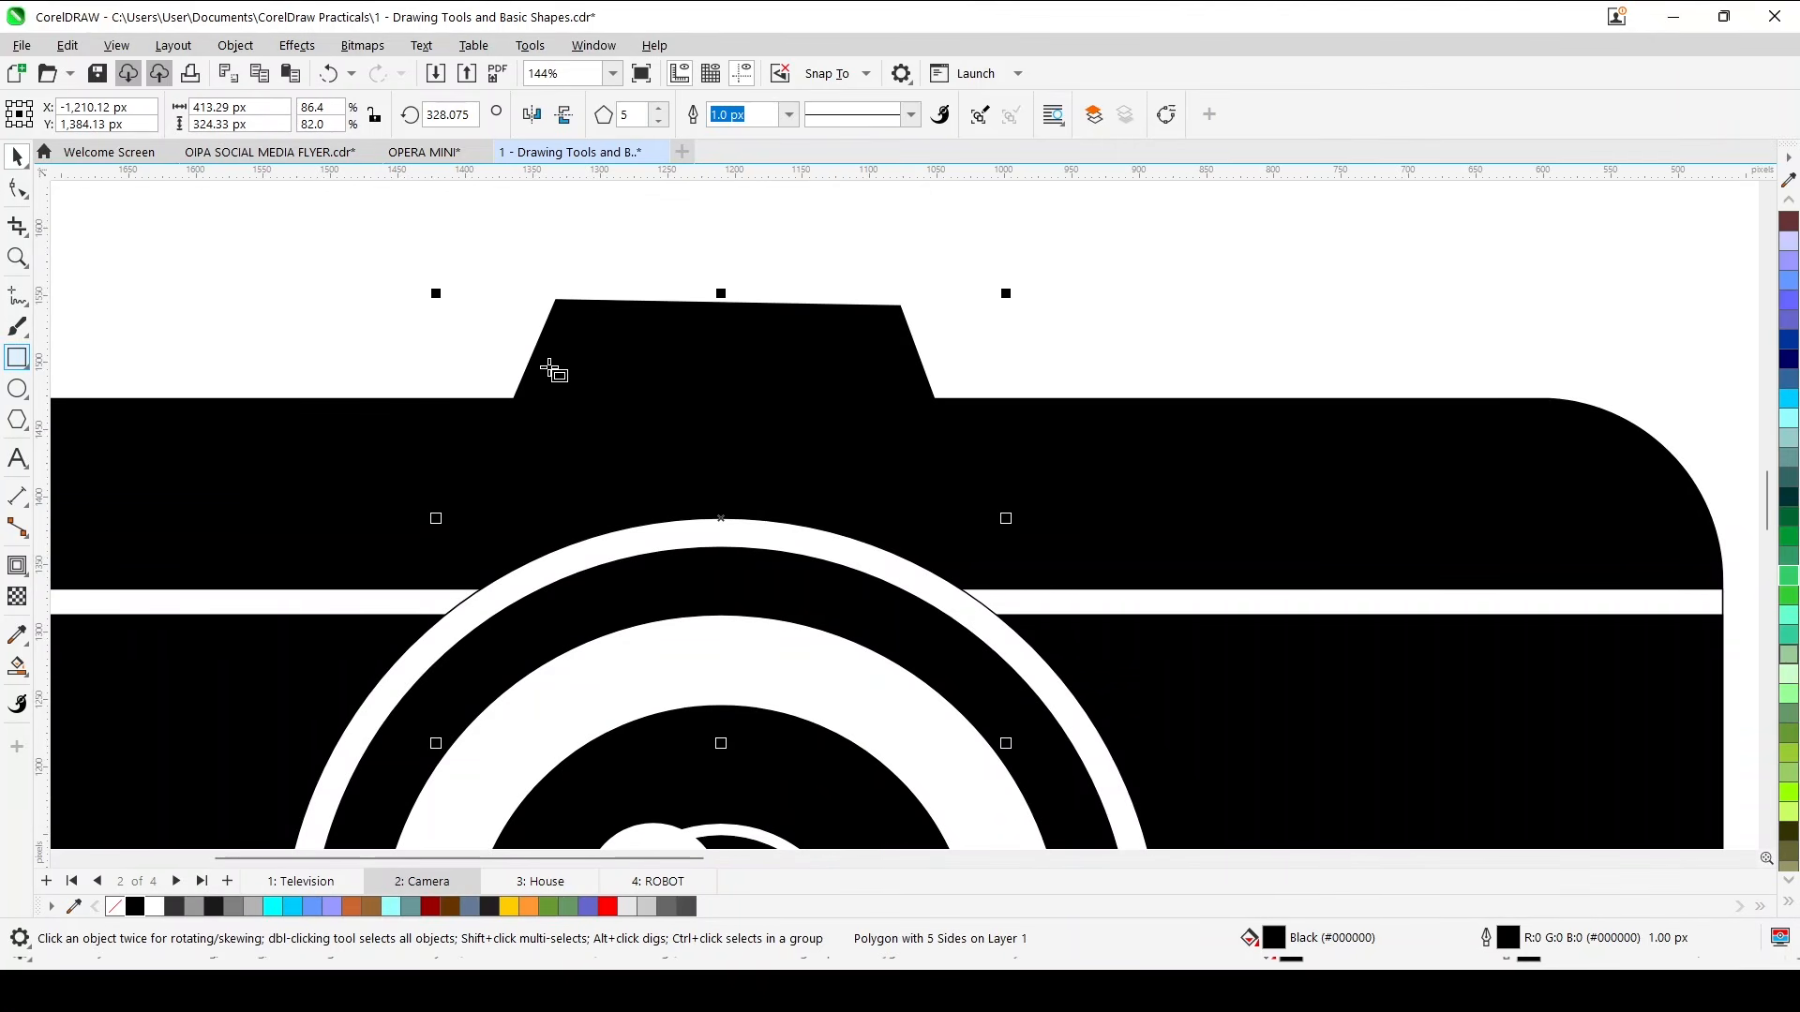
Draw a white-filled rectangle about 165 by 26 px on the viewfinder hump and centre it horizontally on the pentagon.
drag(598, 345, 825, 384)
key(space)
click(169, 909)
shift+click(879, 375)
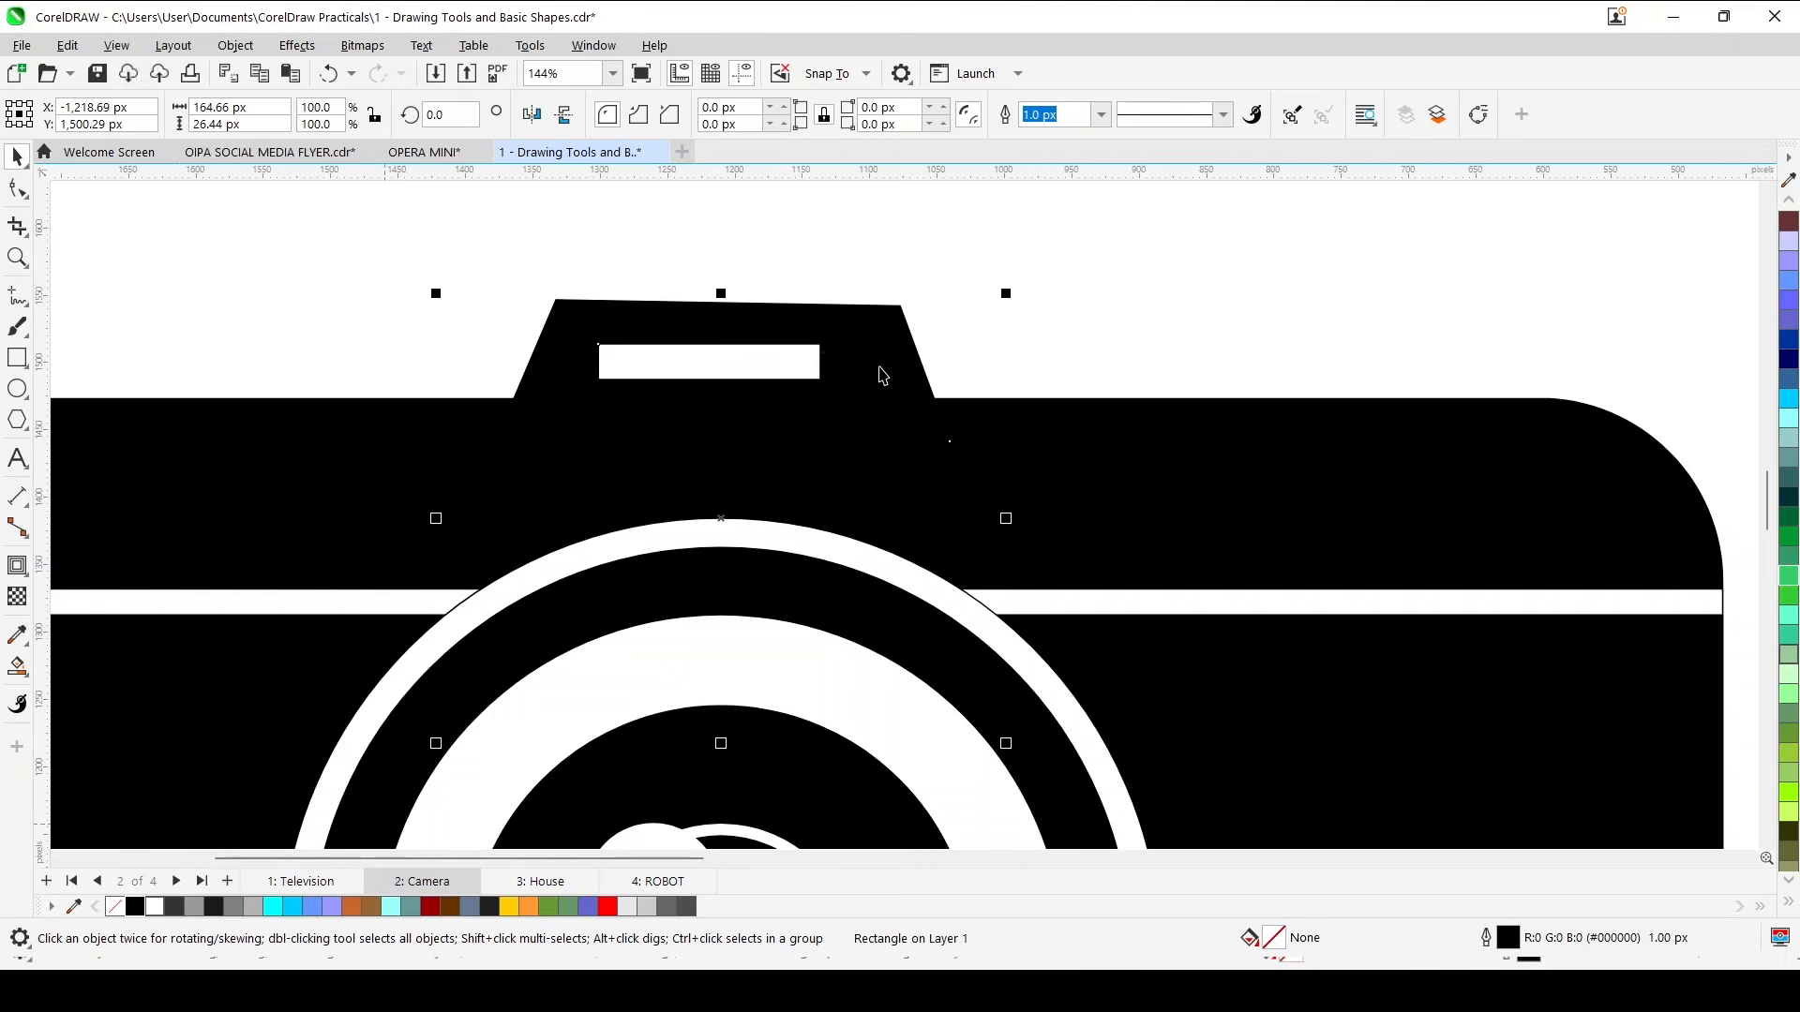
scroll(879, 373, down, 3)
click(918, 279)
scroll(802, 393, down, 3)
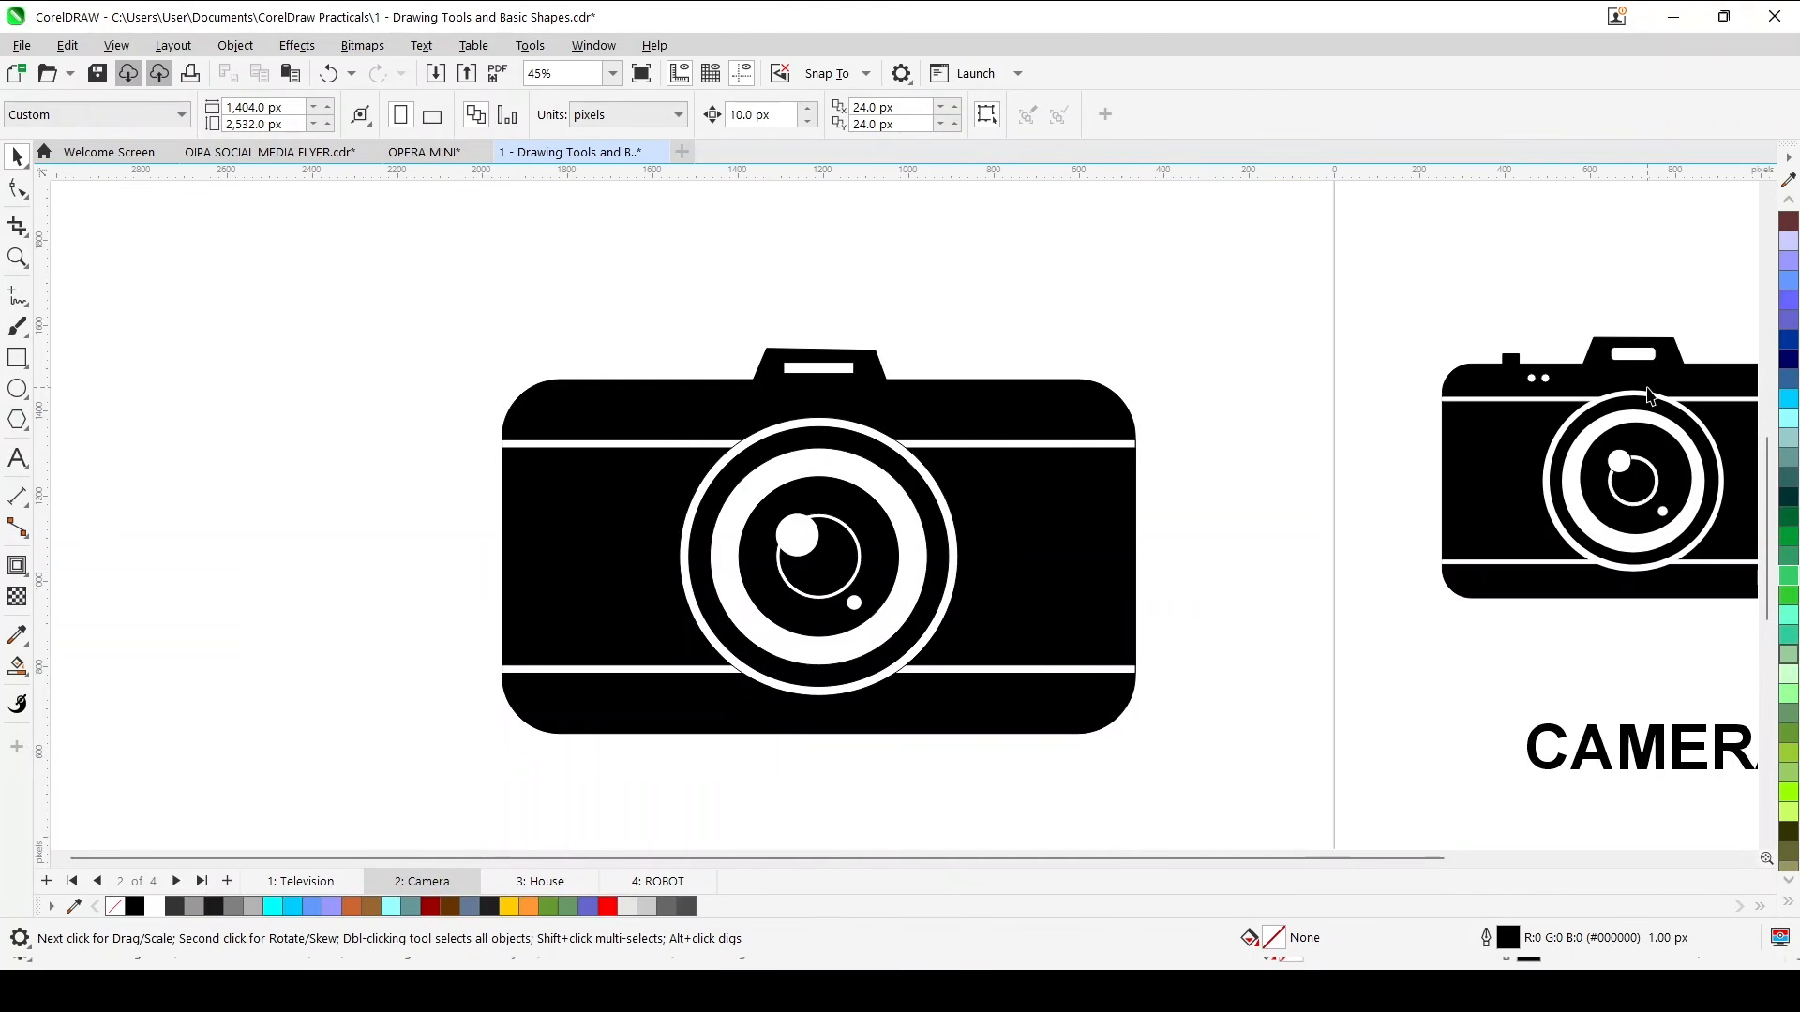
Round all corners of the white viewfinder window rectangle to a radius of about 9.9 px.
scroll(1647, 392, up, 5)
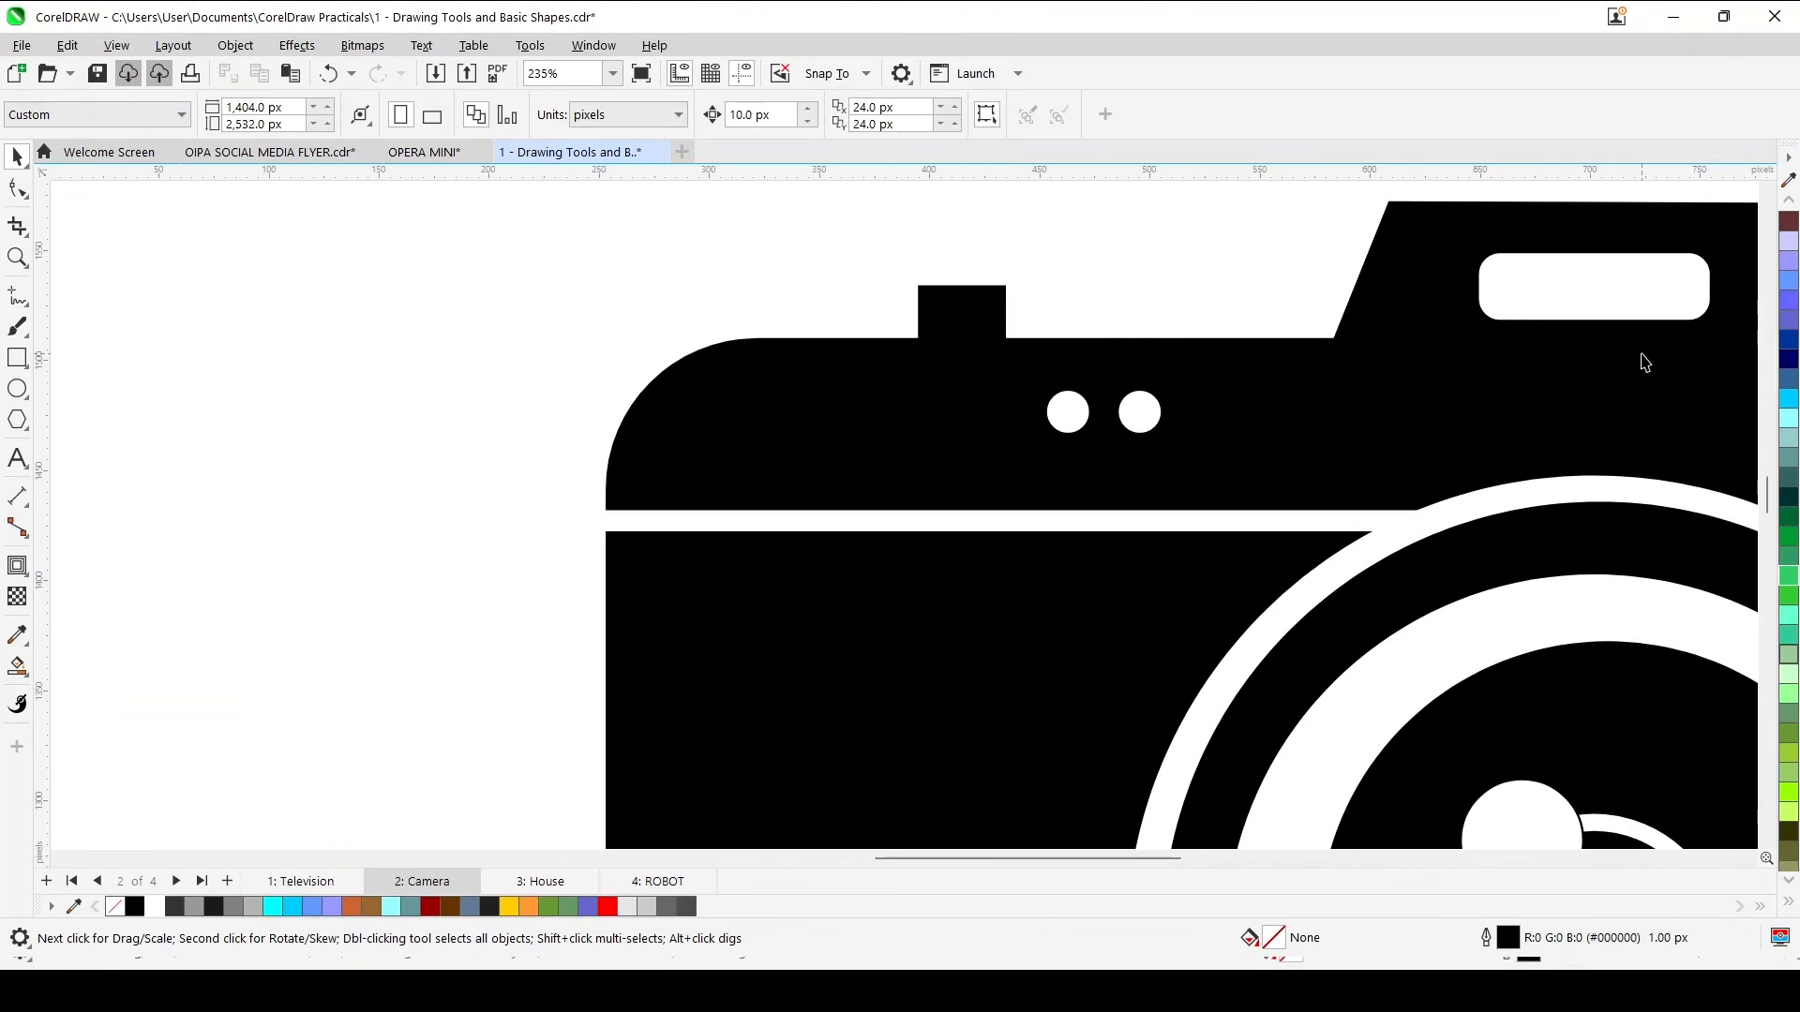
scroll(1640, 362, down, 5)
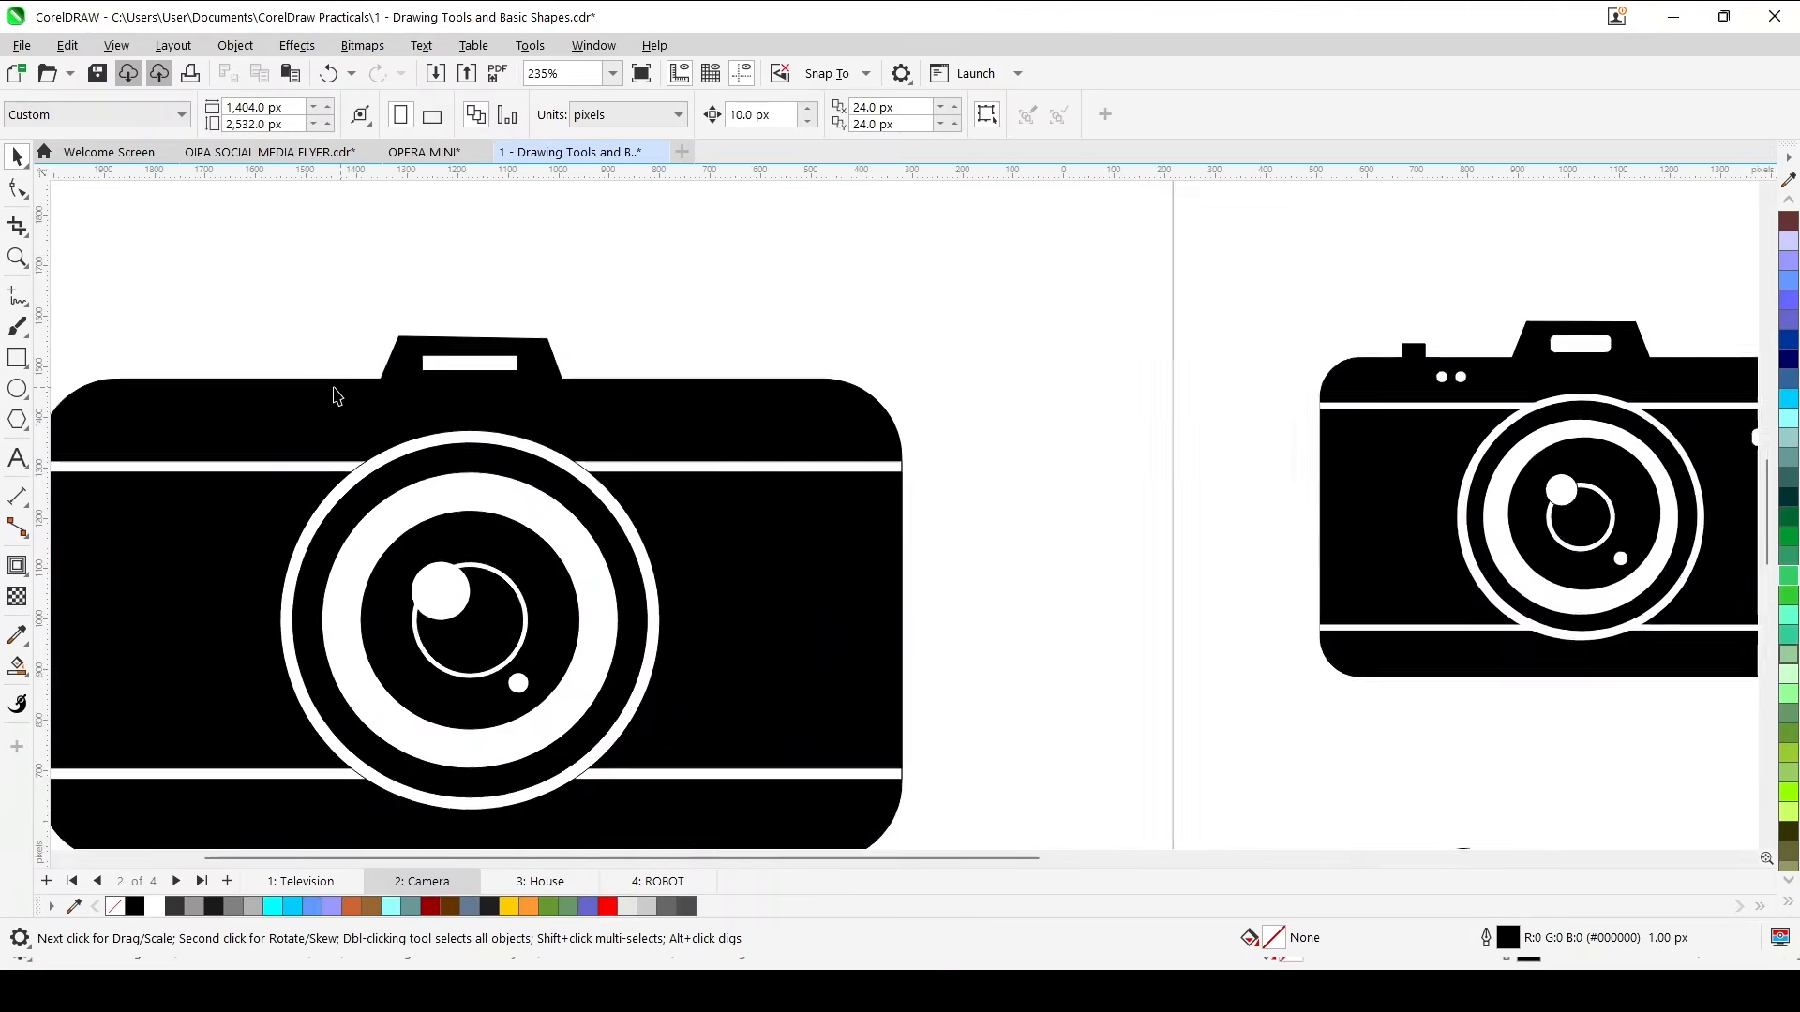
scroll(511, 351, up, 3)
click(522, 361)
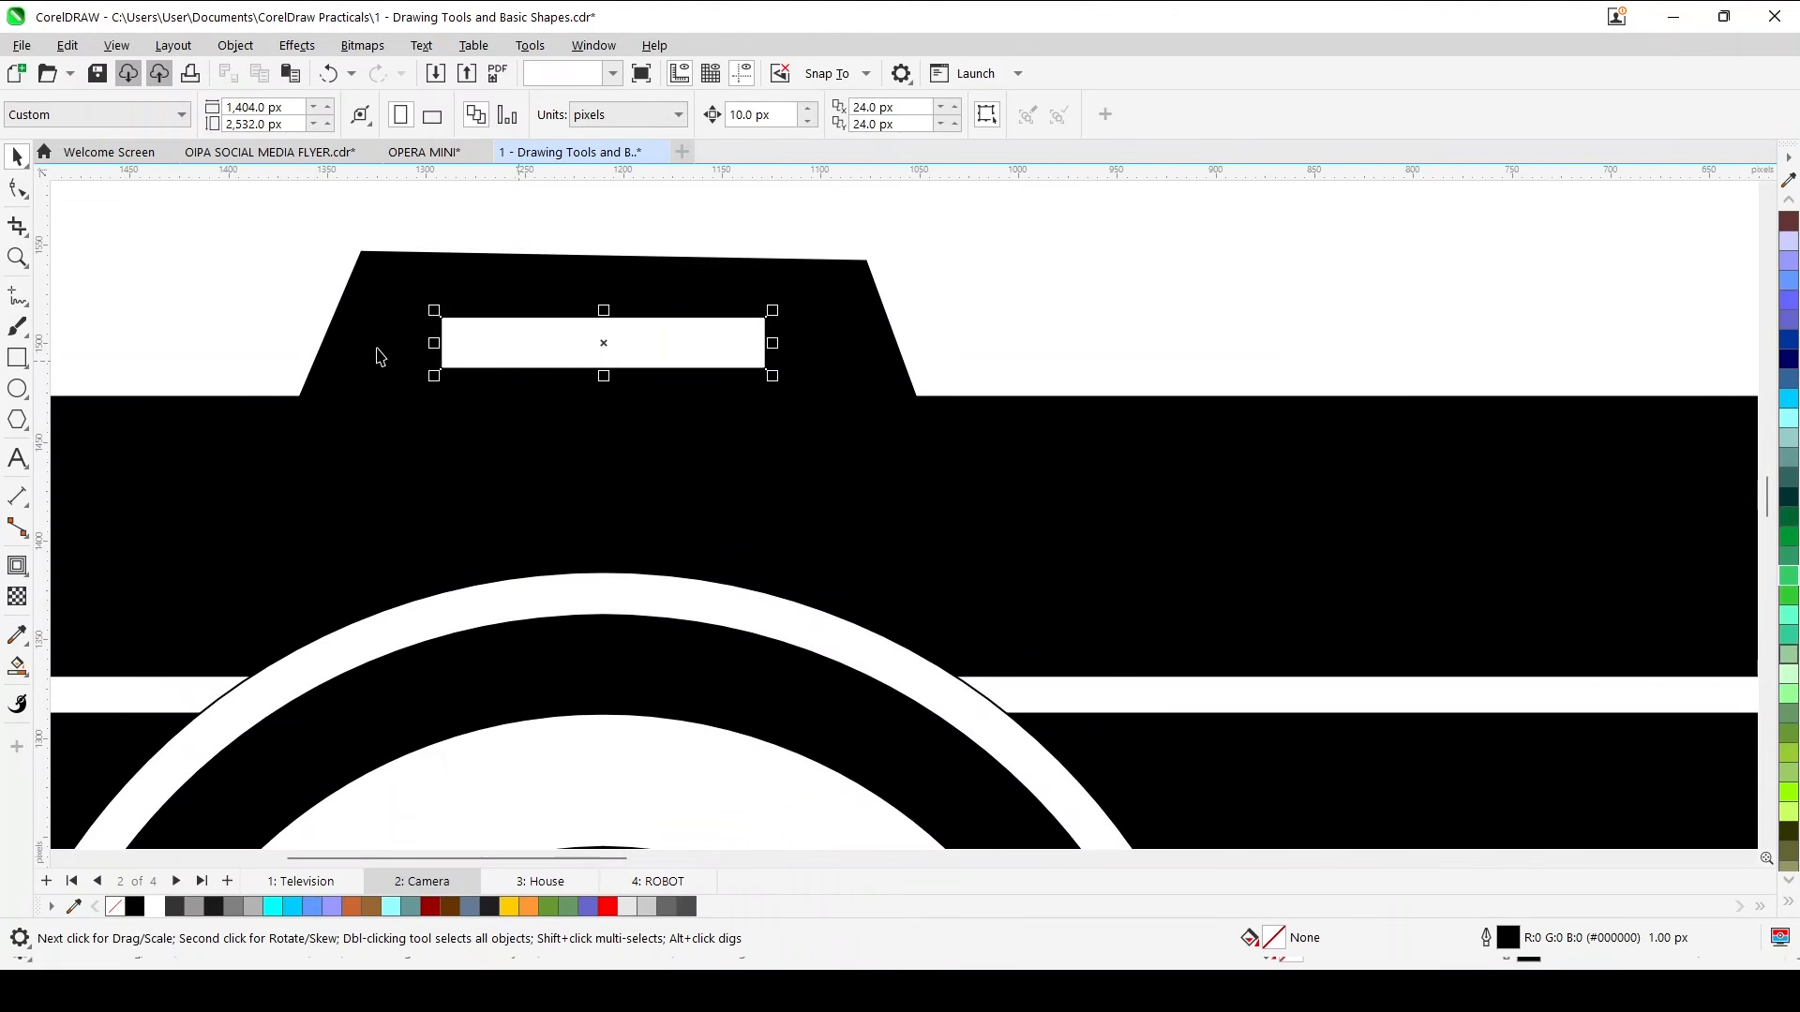
click(22, 192)
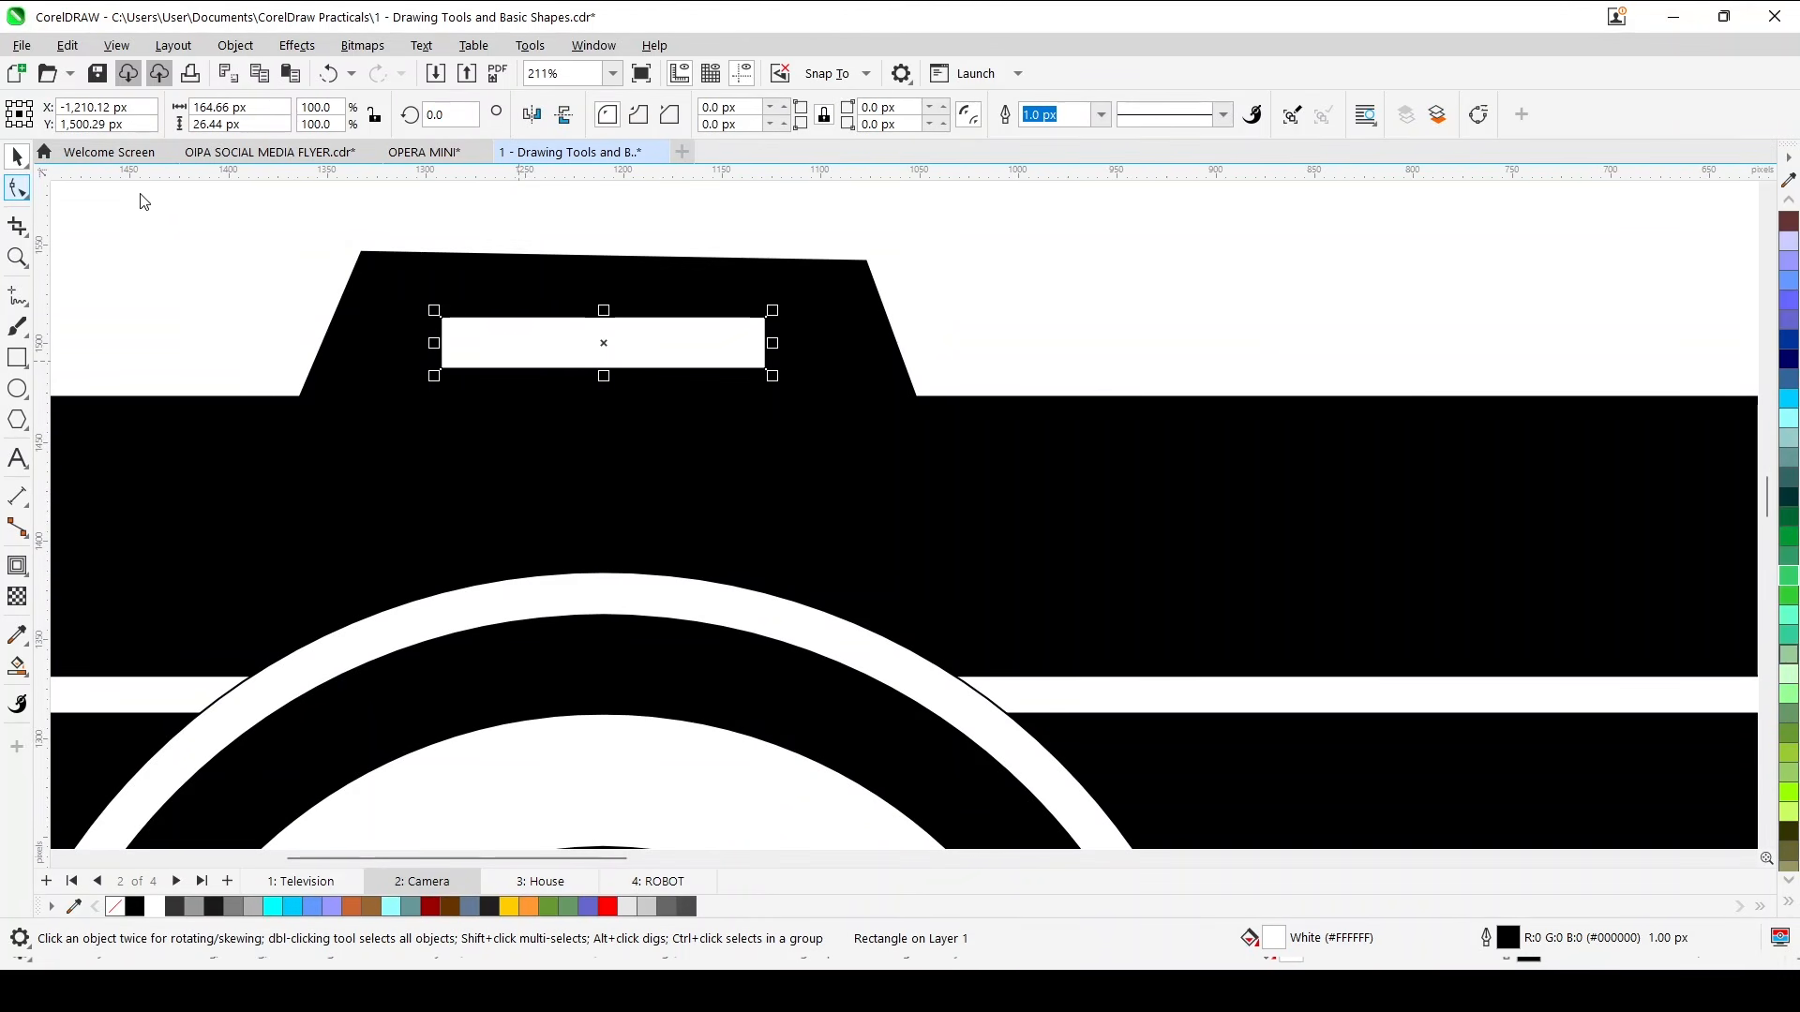
key(F10)
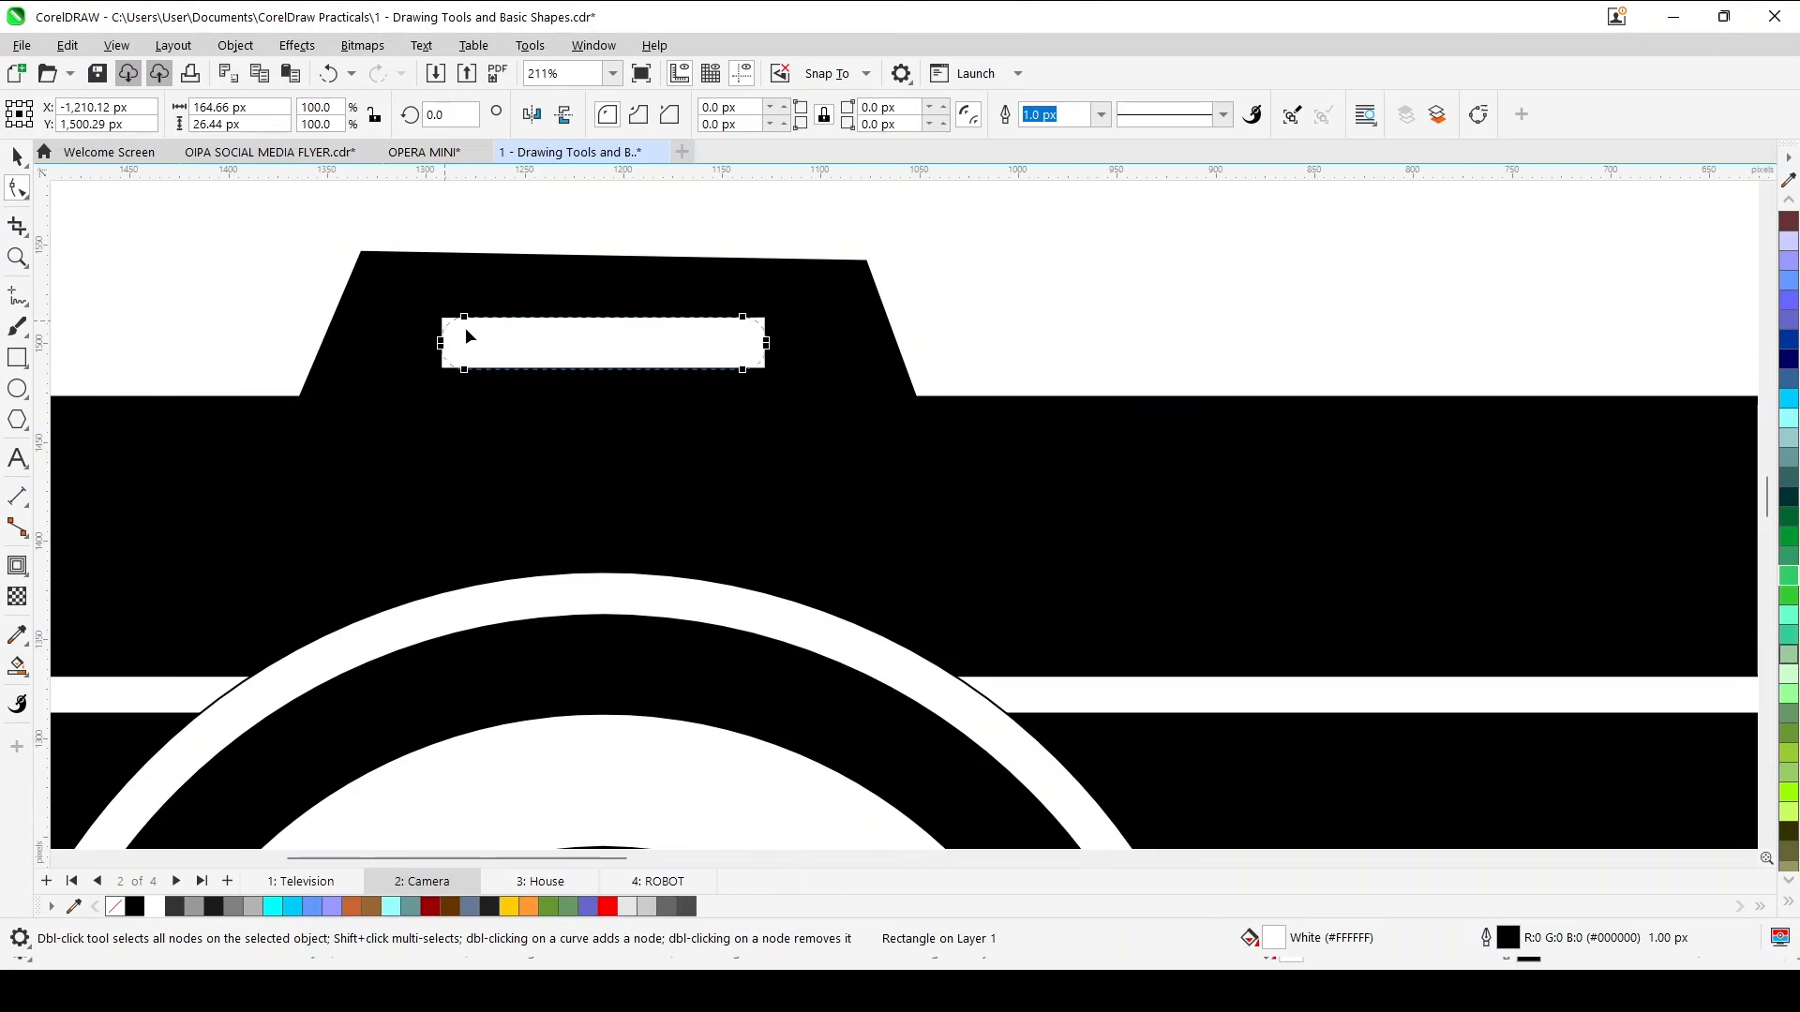
drag(465, 328, 476, 333)
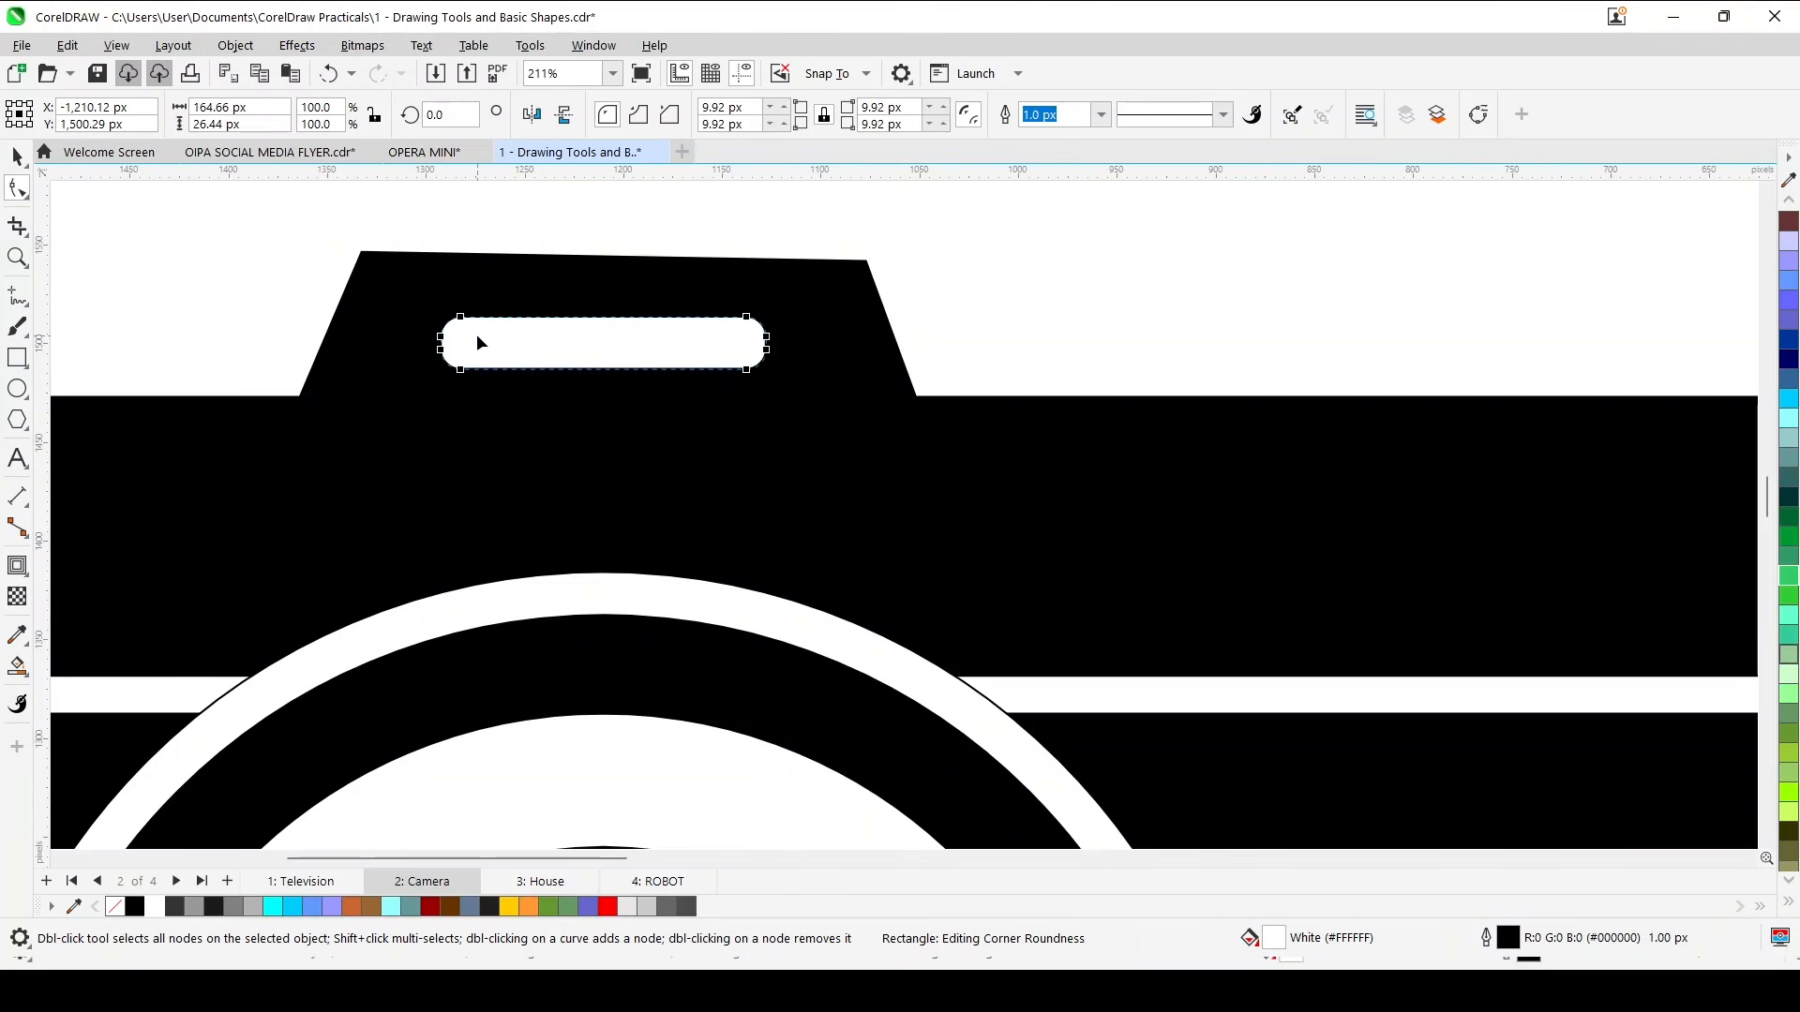
scroll(807, 367, down, 5)
key(space)
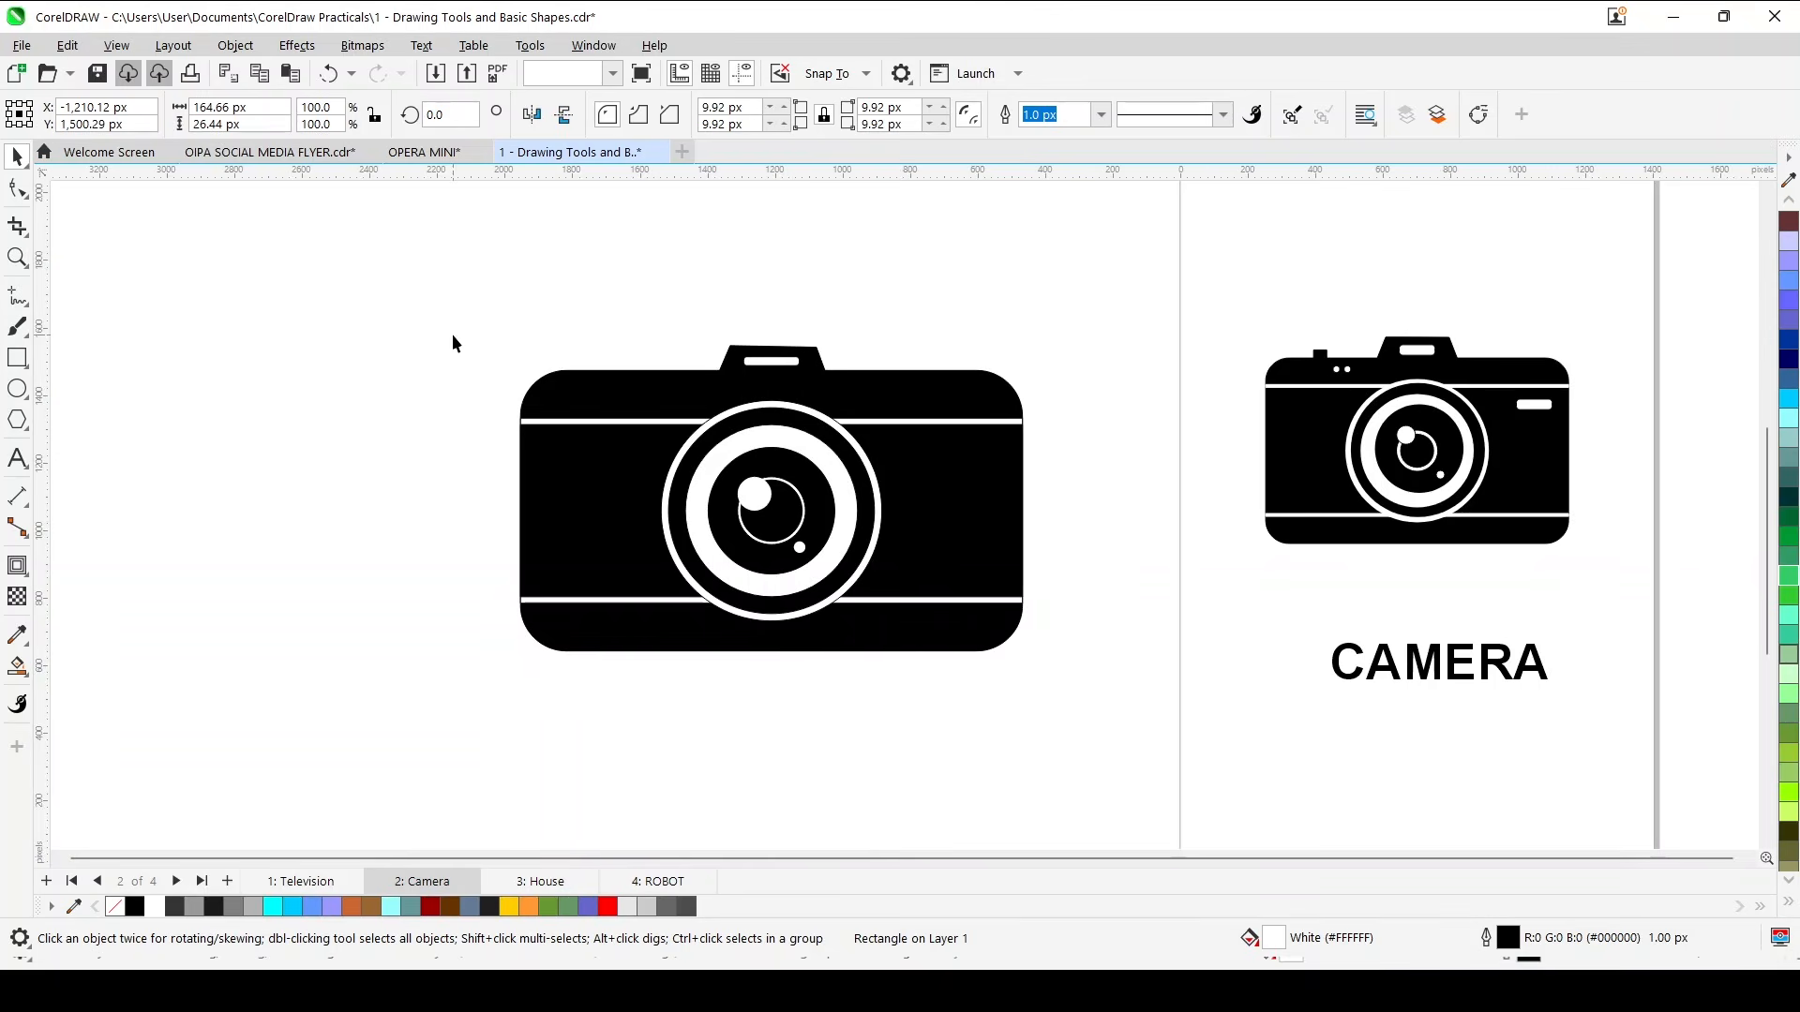
click(453, 338)
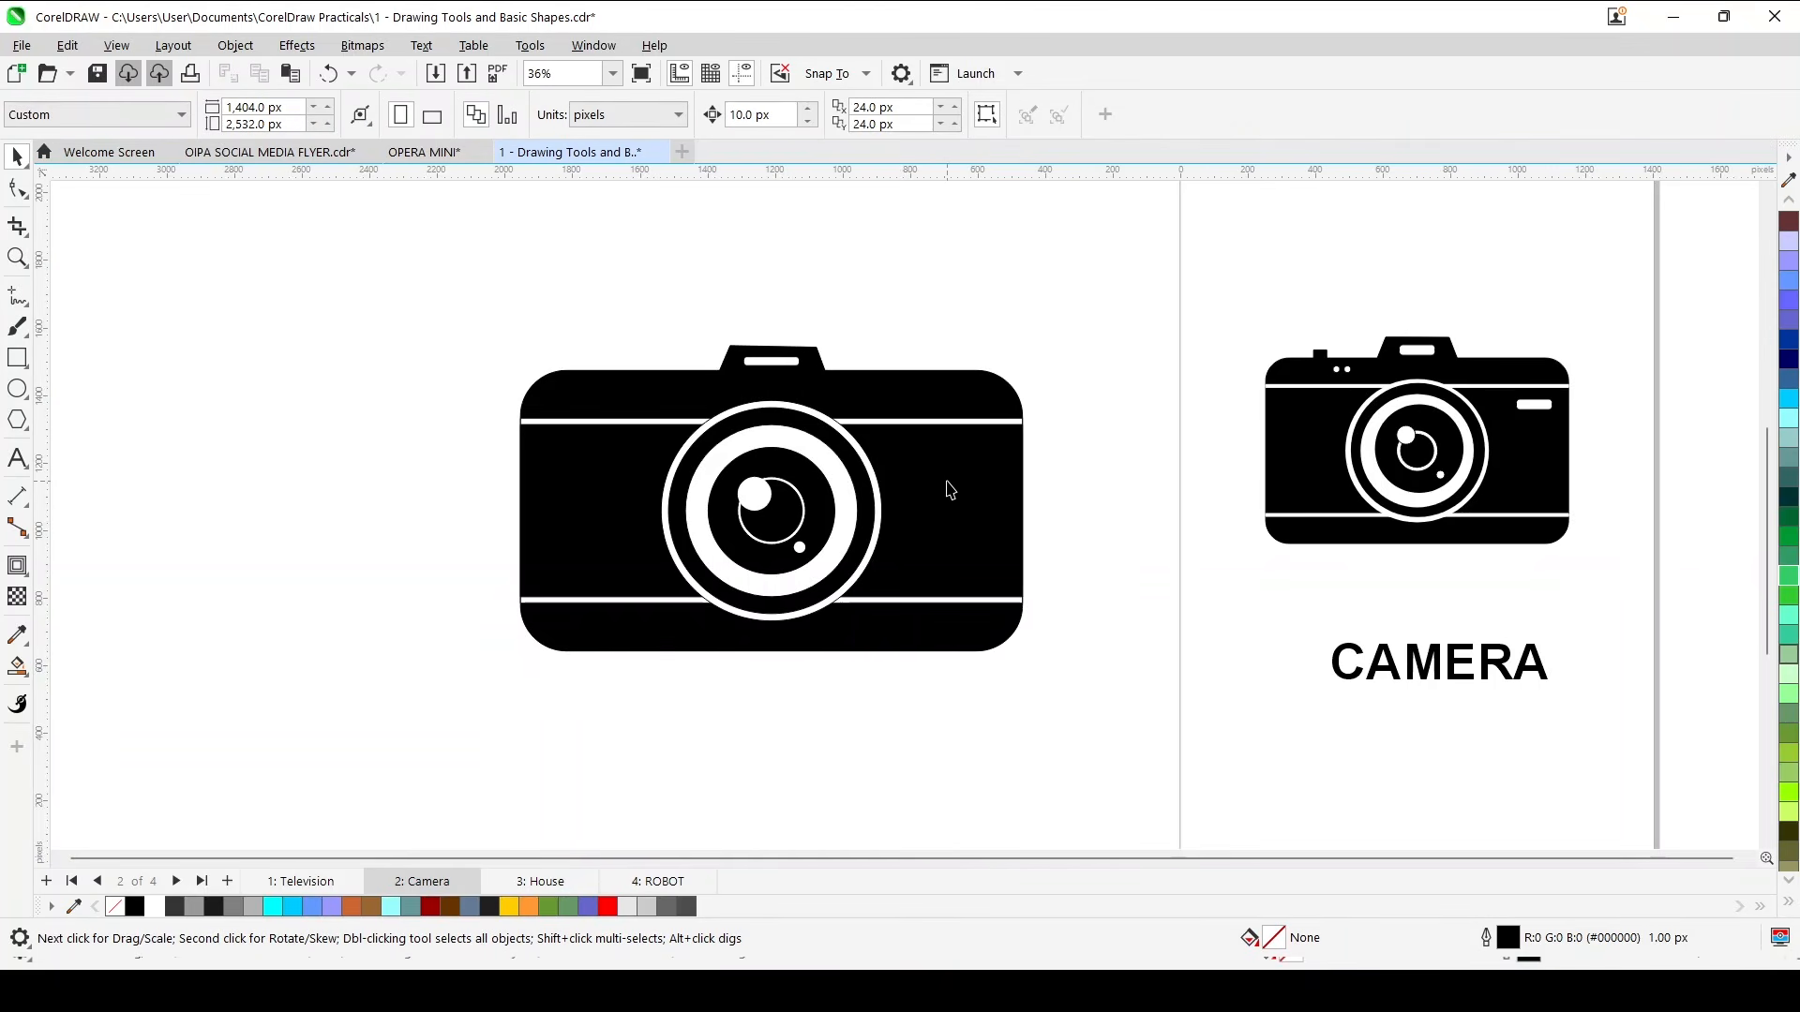
Place a copy of the rounded white rectangle on the body's right side below the upper stripe and stretch its height to about 34 px.
scroll(975, 480, up, 4)
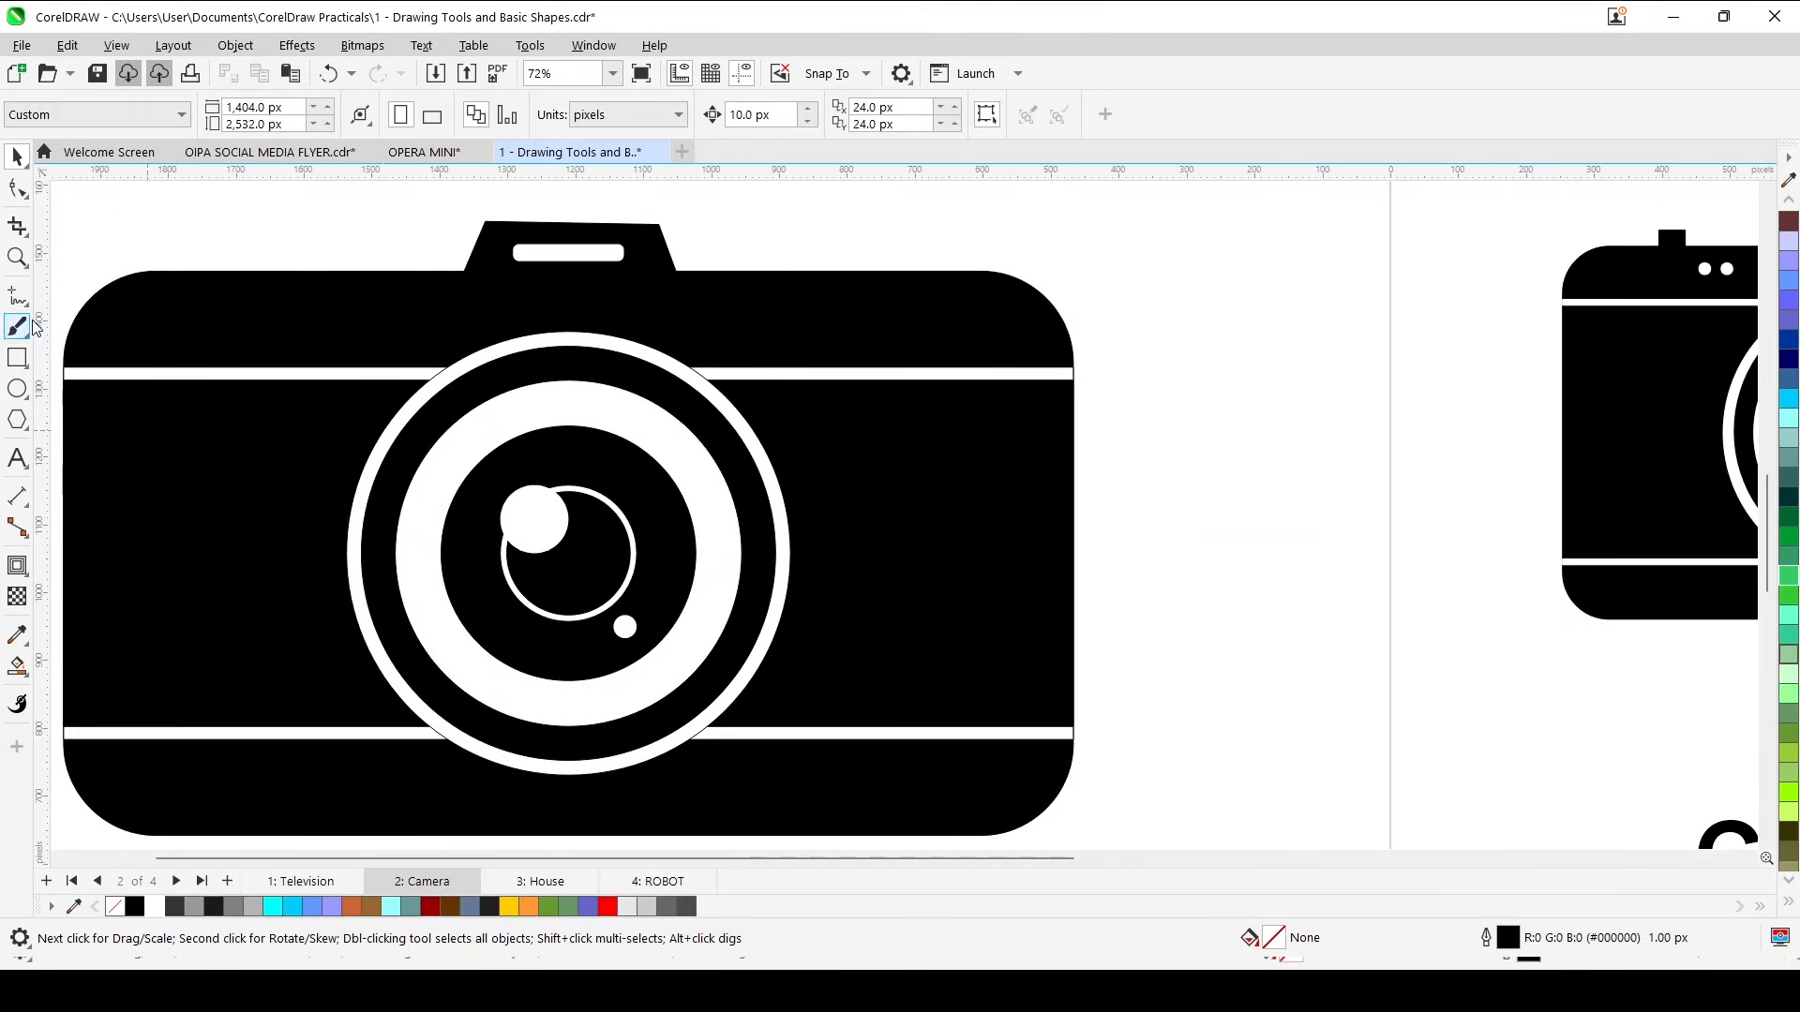
click(982, 431)
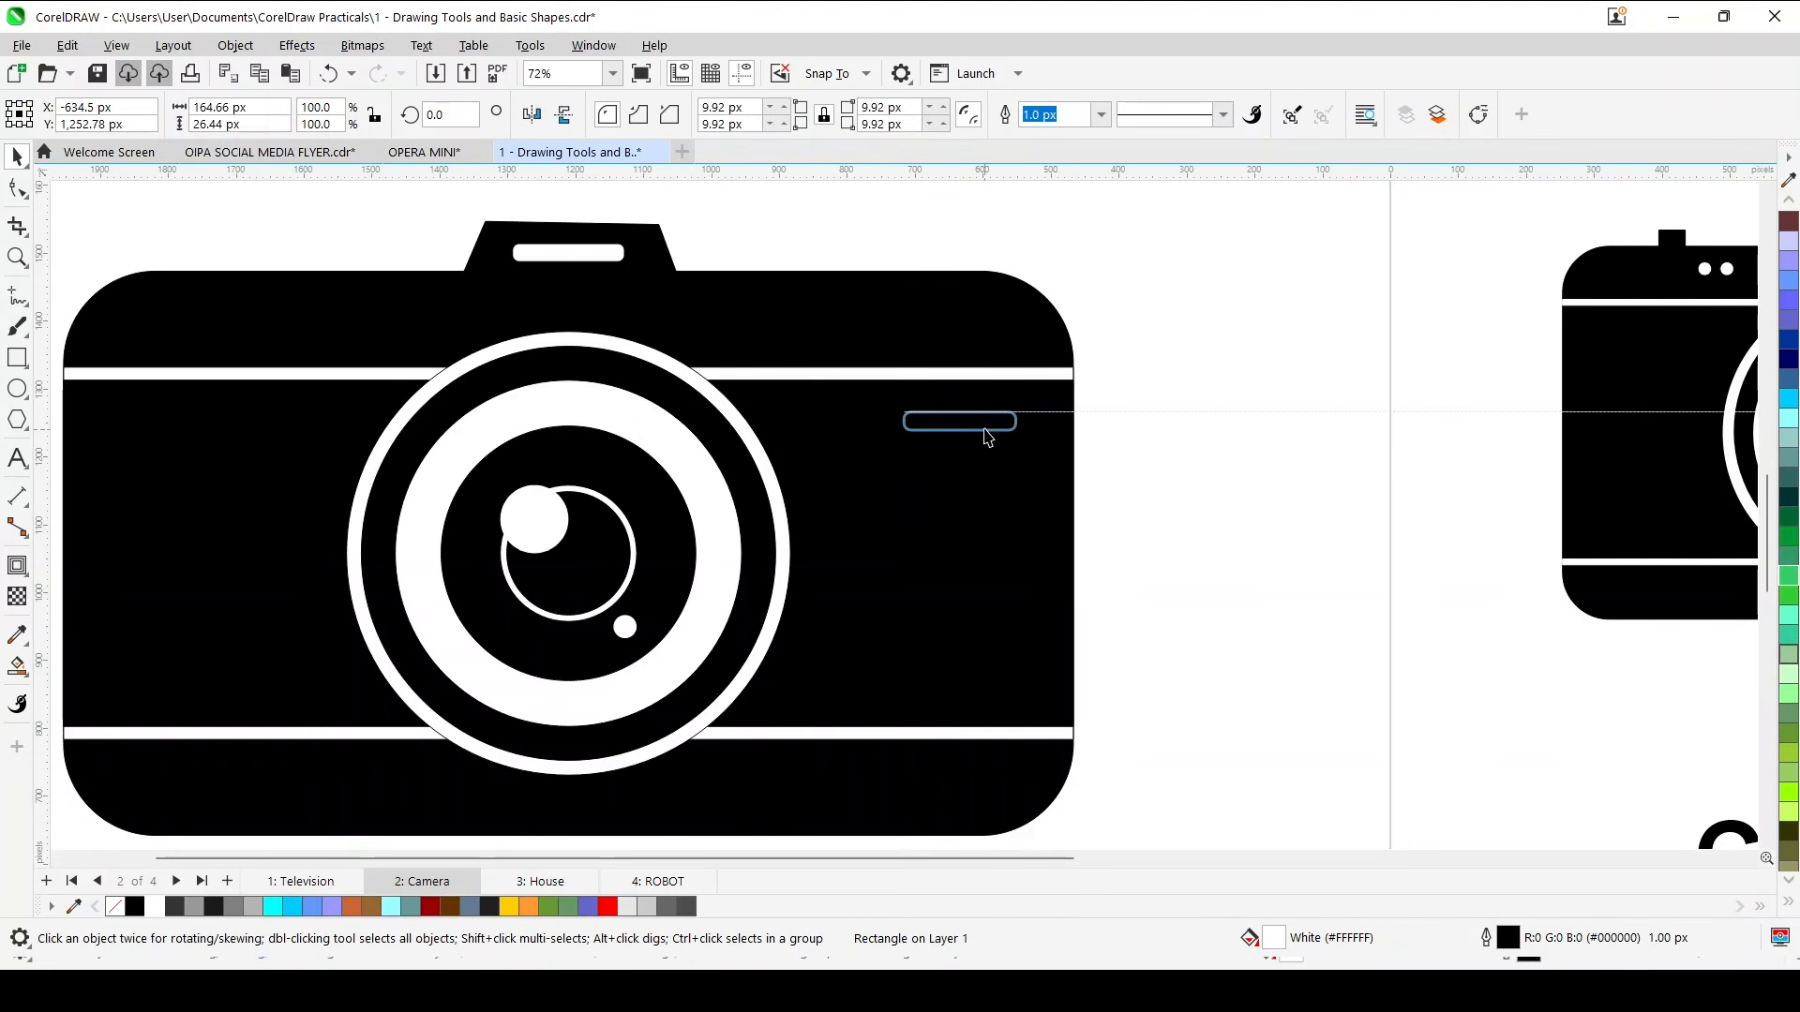
scroll(986, 431, up, 5)
drag(936, 414, 936, 424)
scroll(937, 436, down, 4)
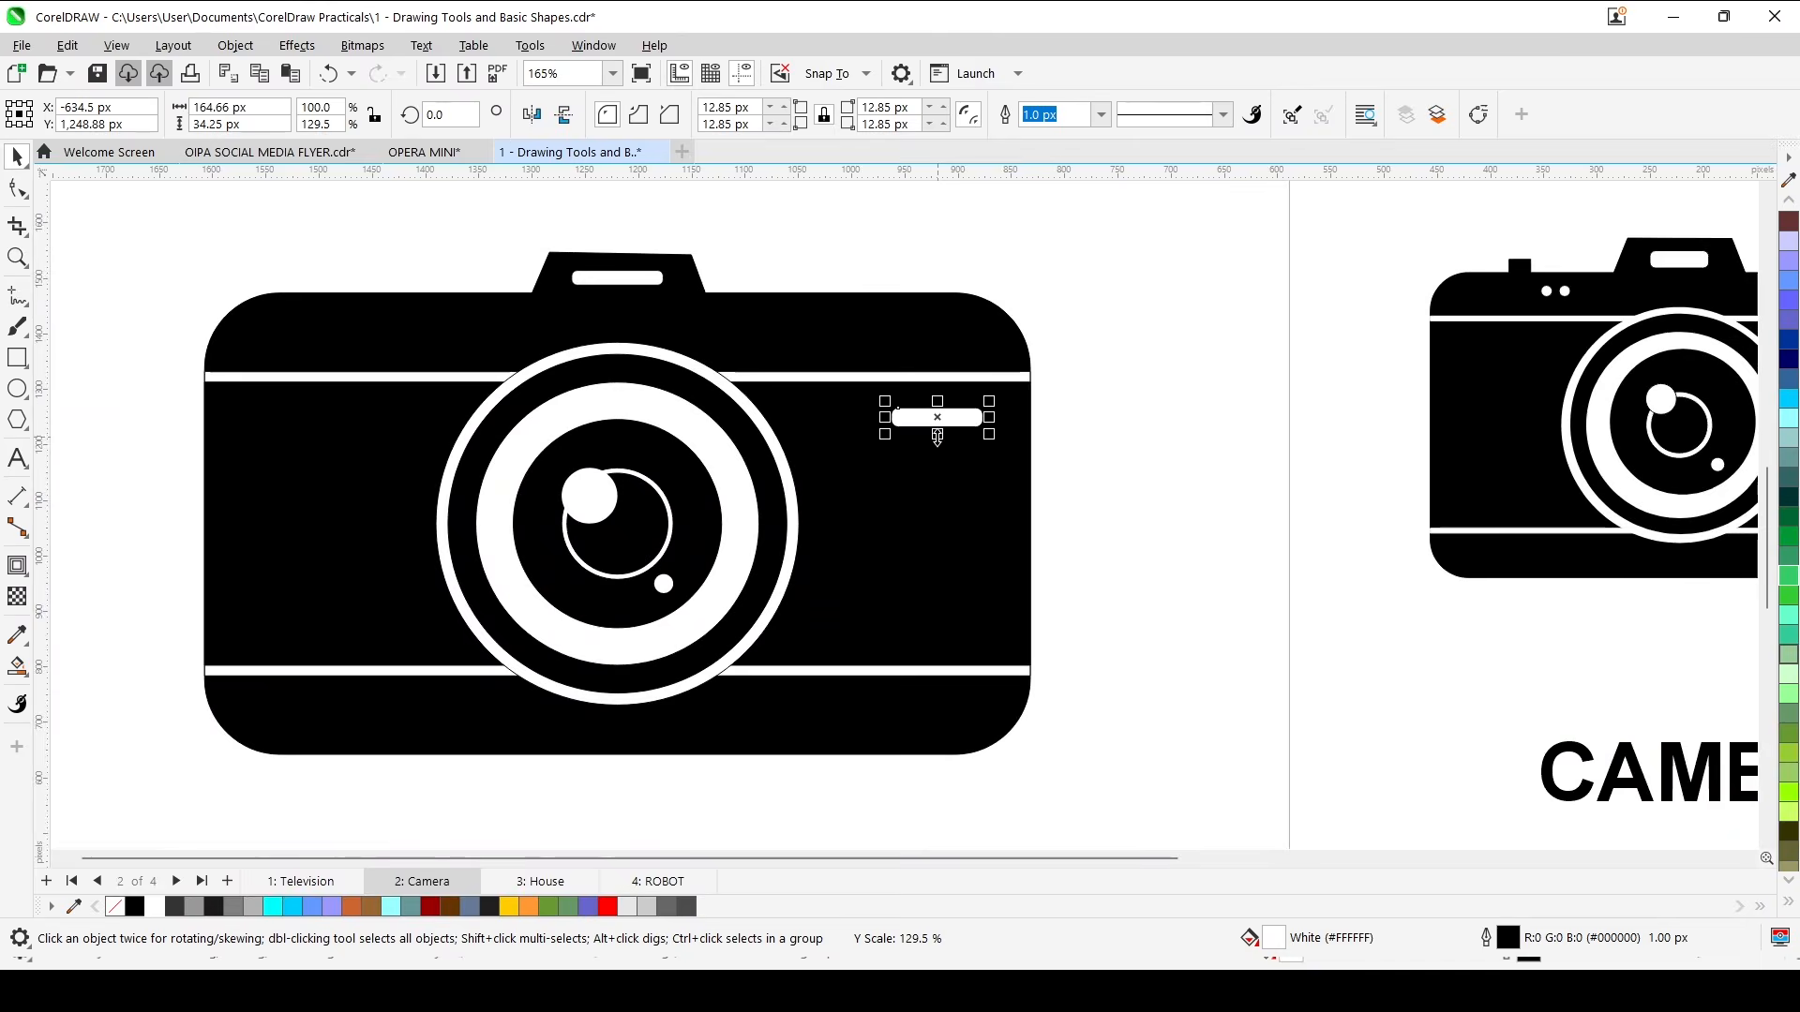
scroll(937, 436, down, 1)
scroll(937, 436, down, 2)
click(262, 351)
Draw a black-filled rectangle about 51 by 100 px as the shutter button, projecting above the camera body's upper left edge.
scroll(453, 378, up, 2)
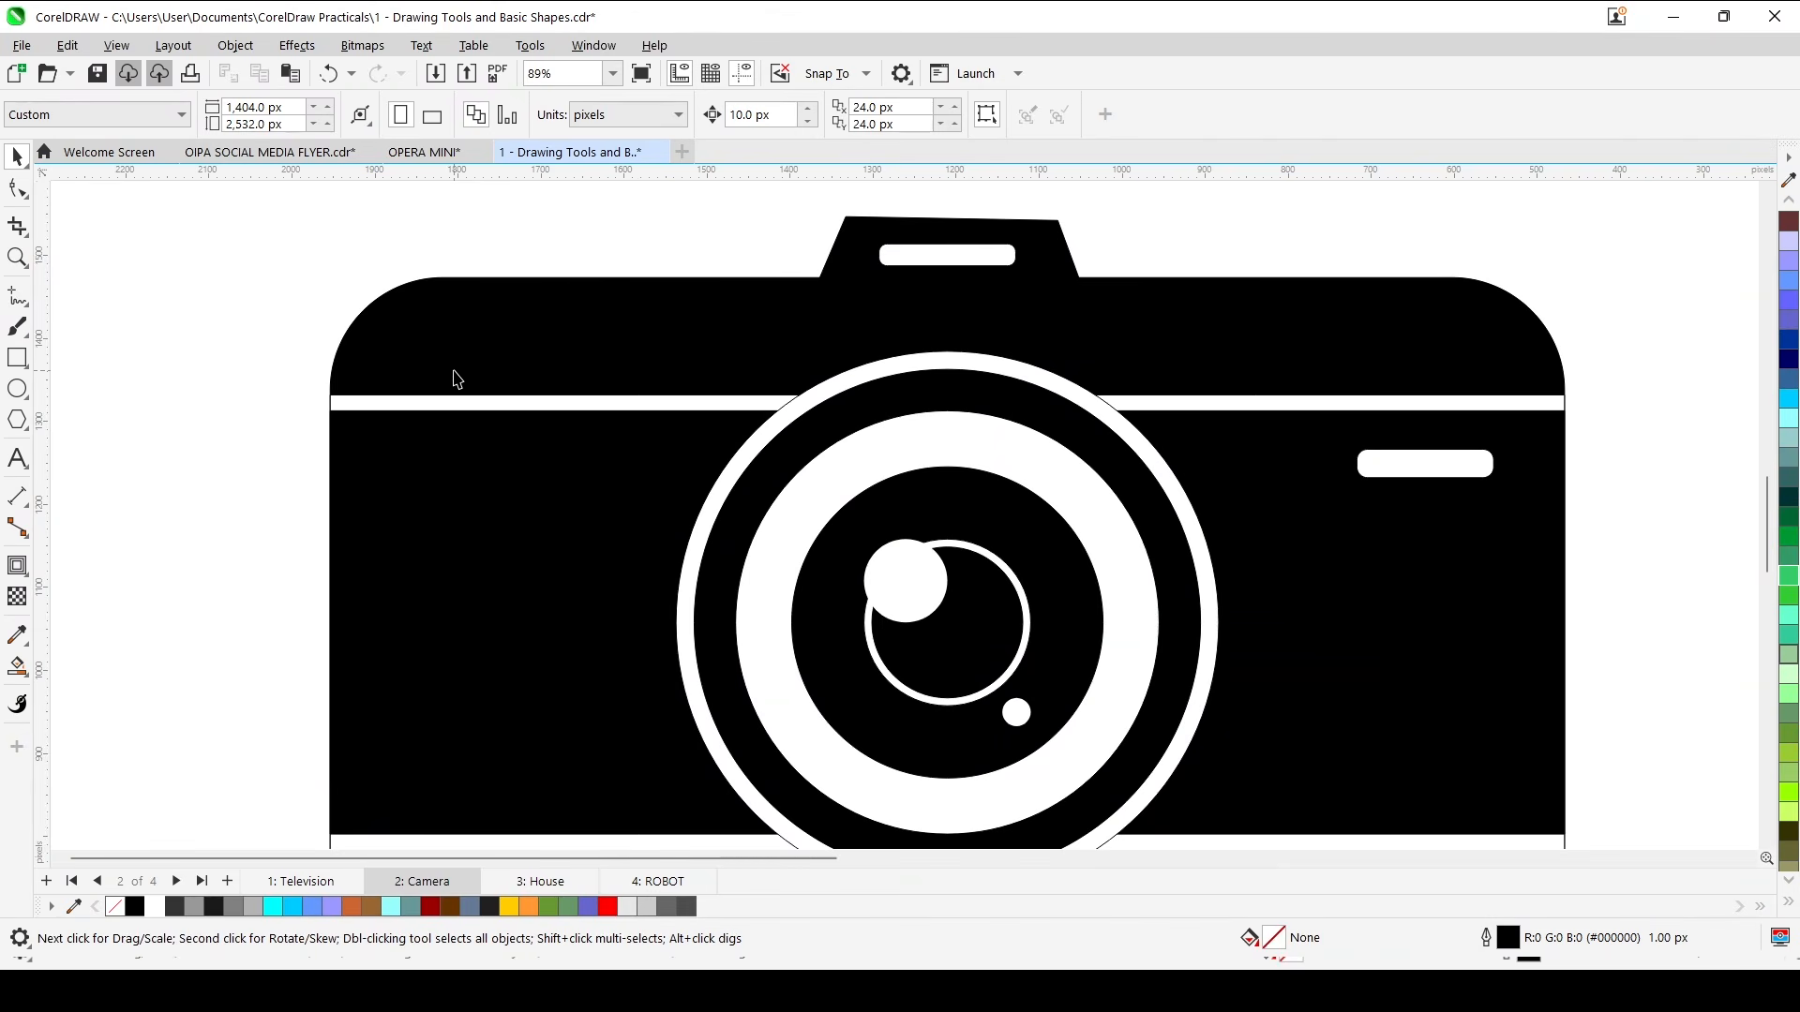
drag(508, 245, 551, 329)
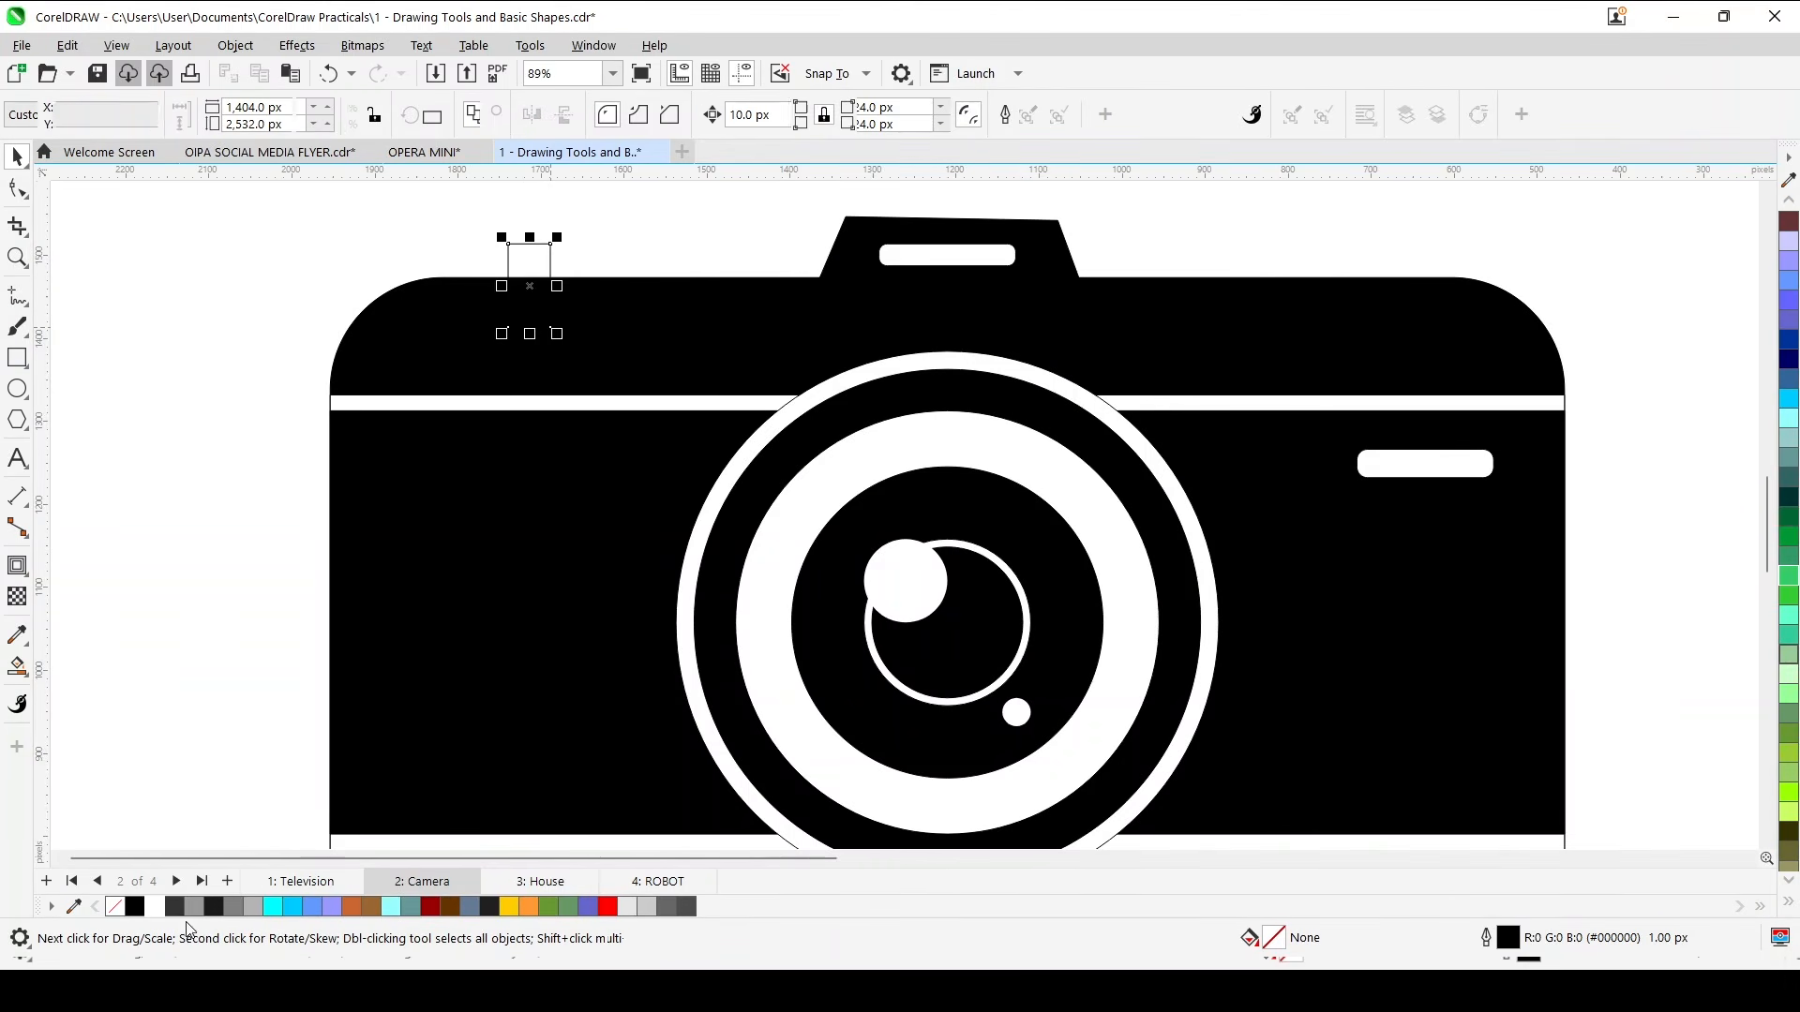
click(134, 906)
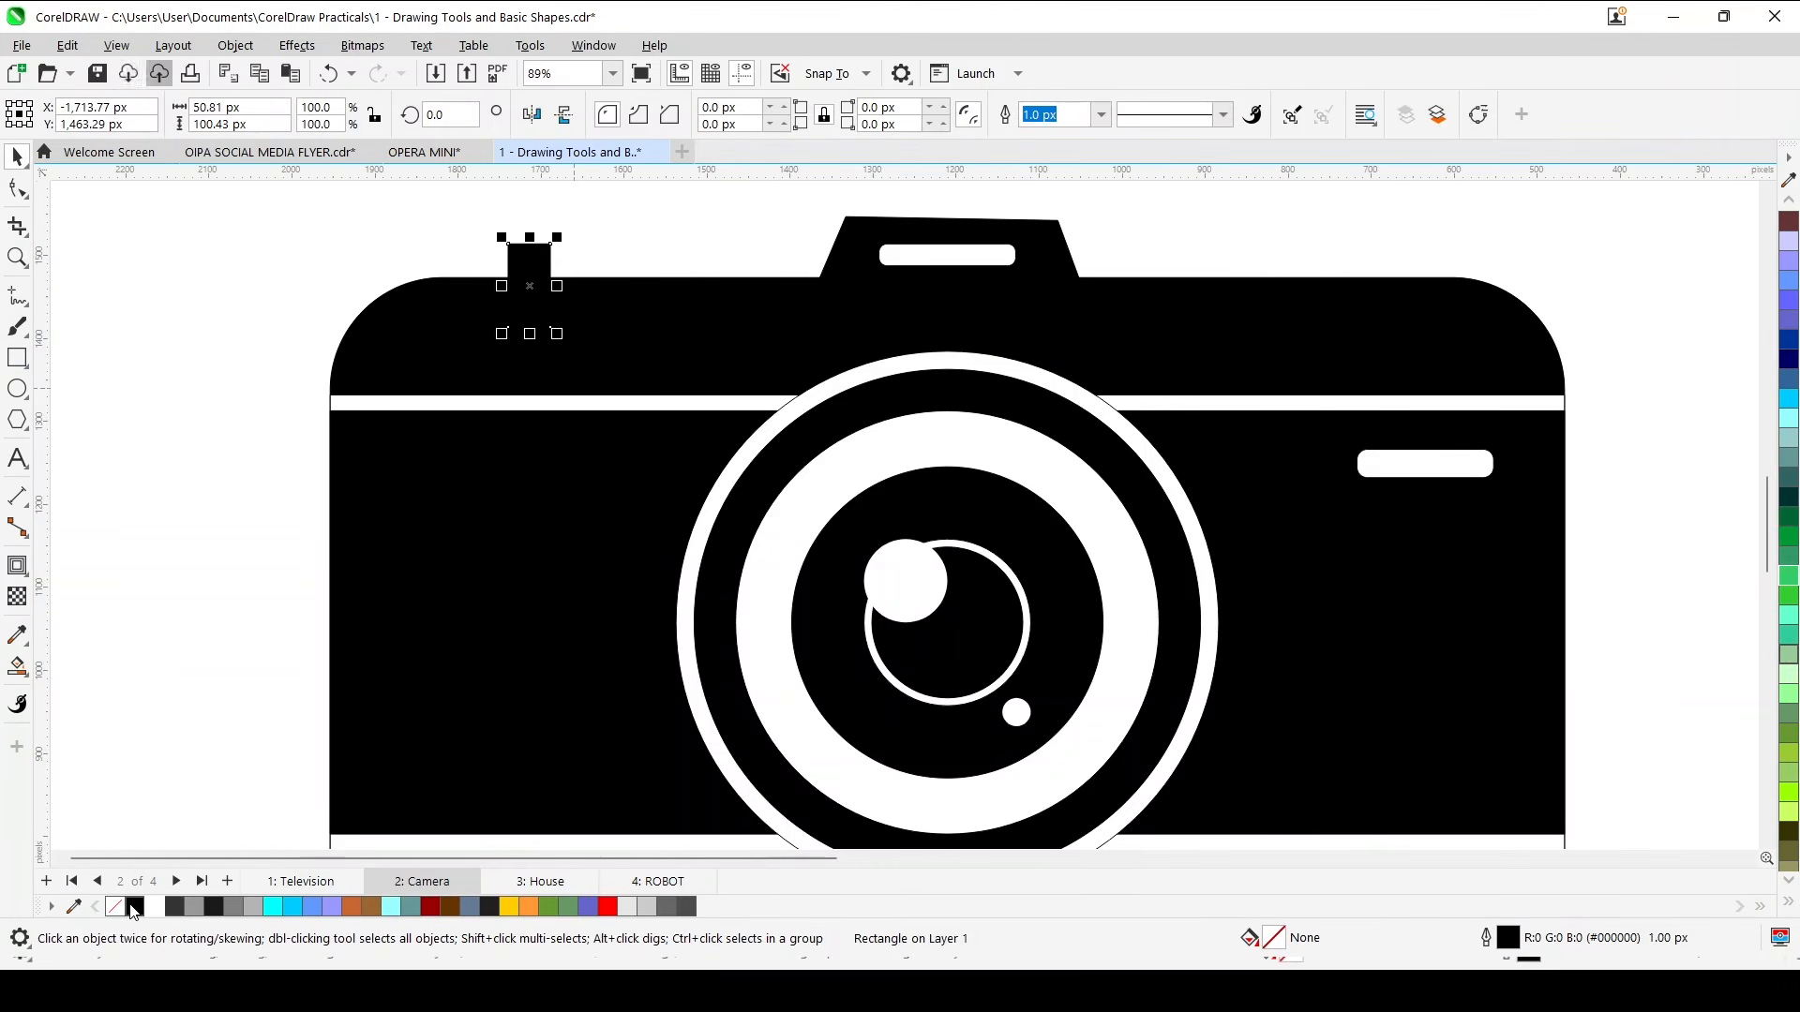
click(291, 336)
scroll(551, 380, down, 2)
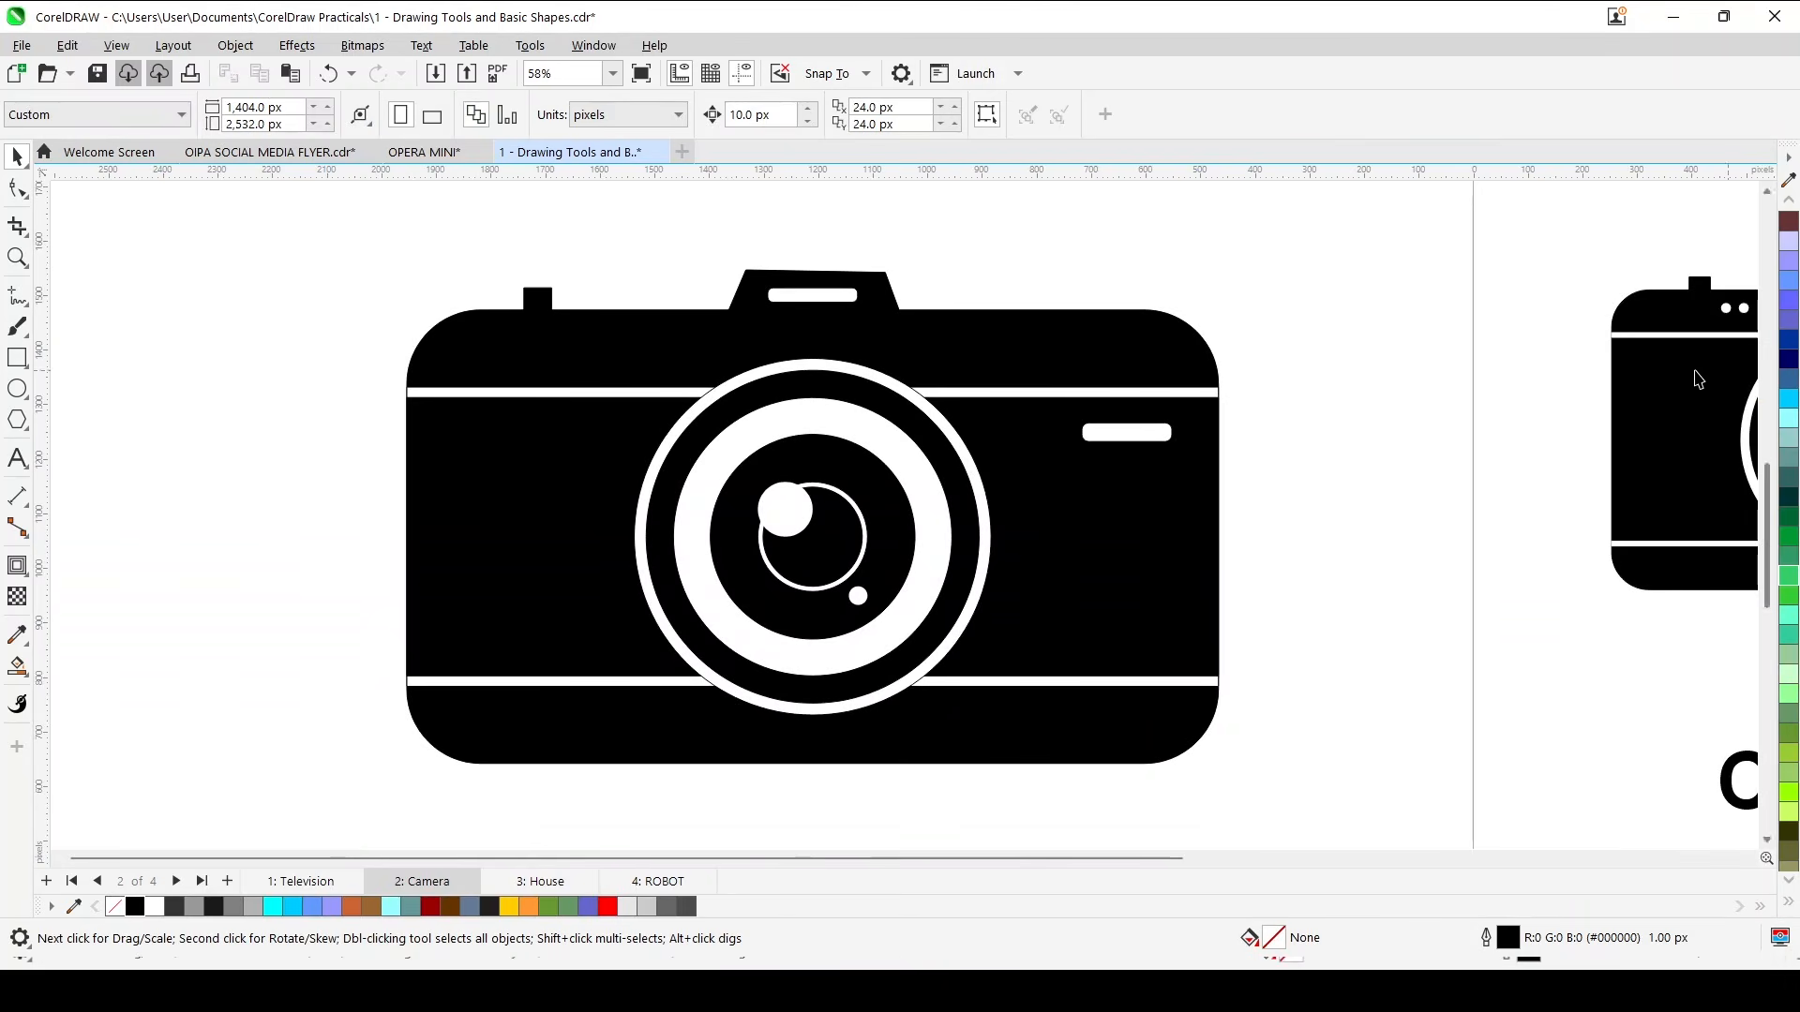
Draw a white-filled circle about 34 px in diameter on the body just below the shutter button.
scroll(567, 464, down, 1)
scroll(562, 431, up, 1)
scroll(577, 425, up, 1)
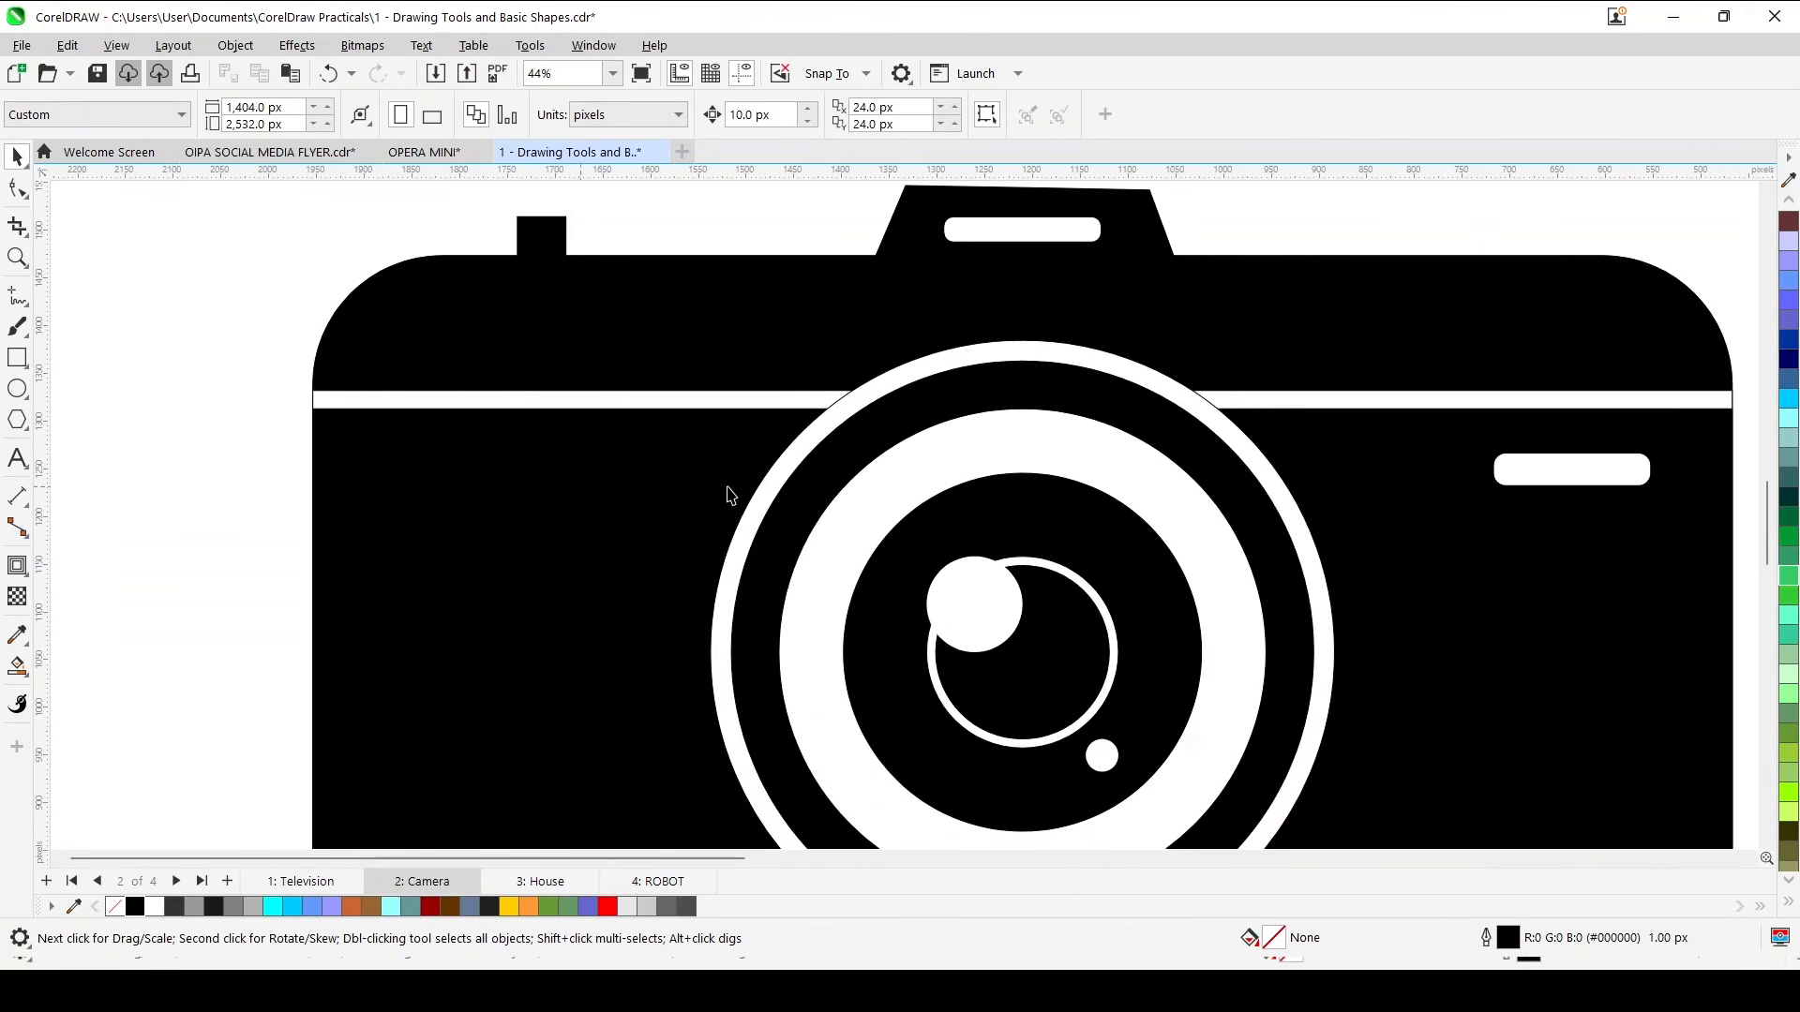
click(17, 388)
drag(566, 303, 627, 384)
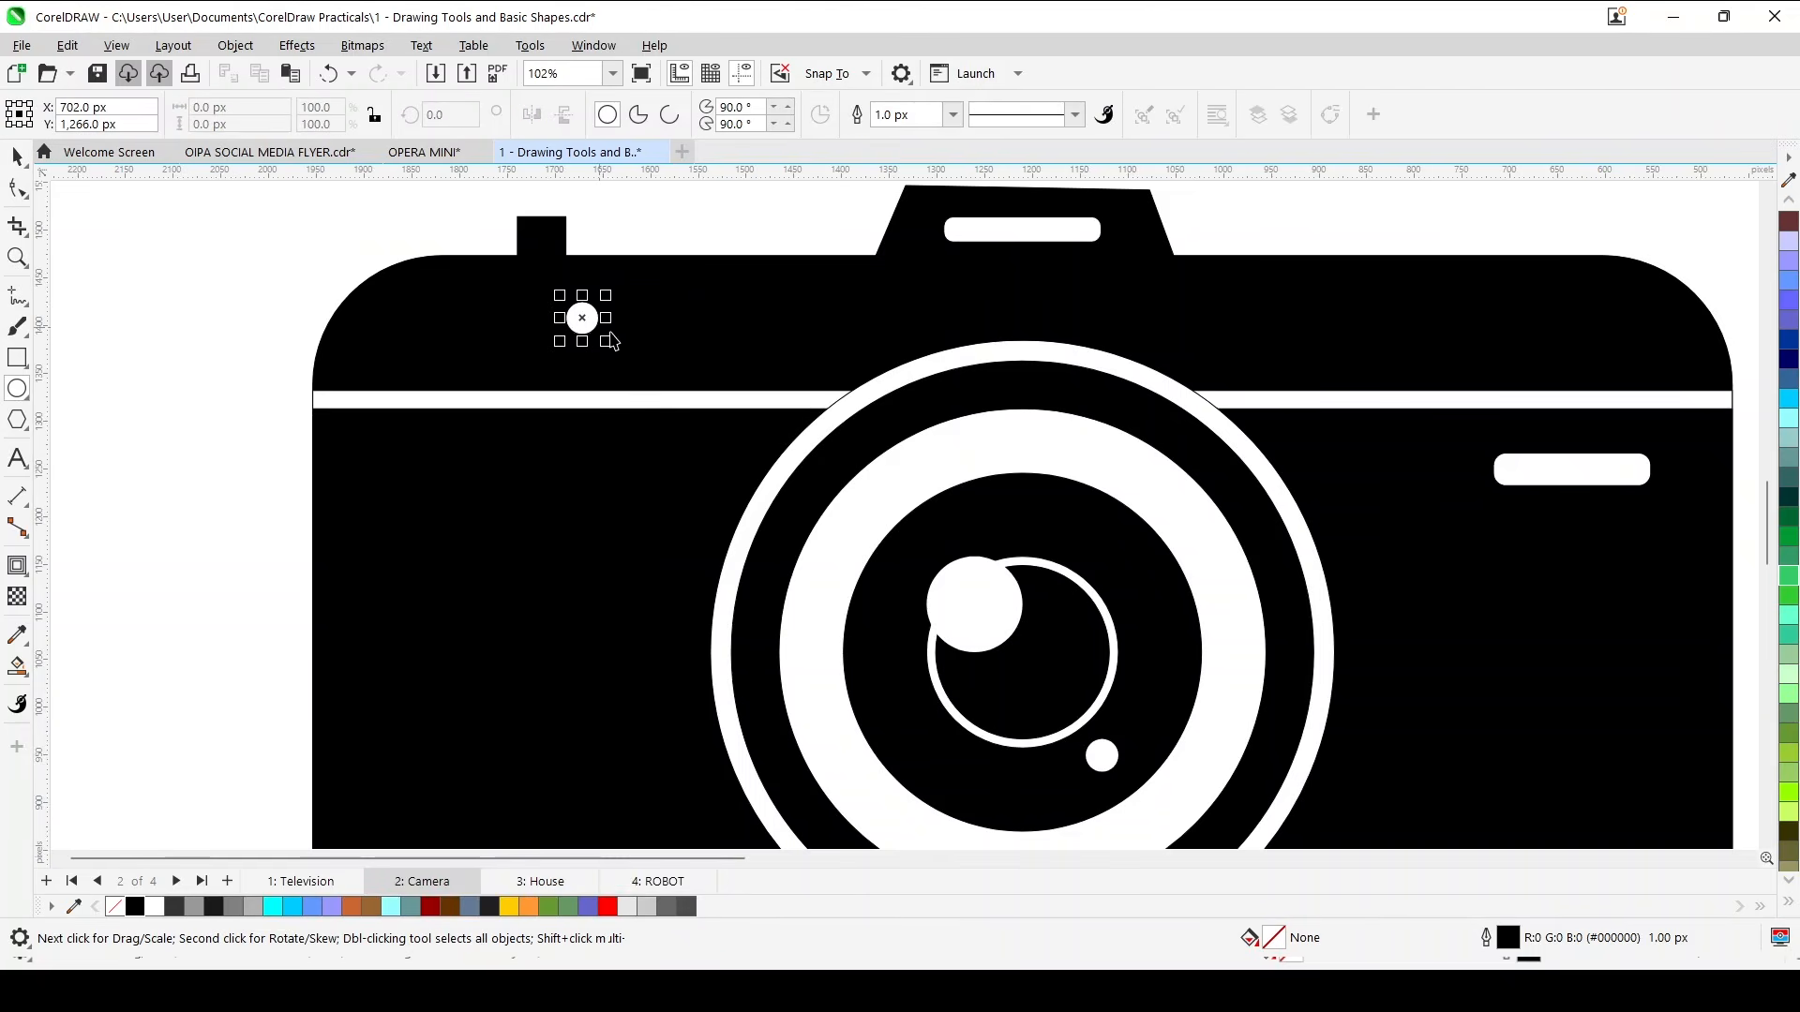
scroll(609, 339, up, 1)
key(Escape)
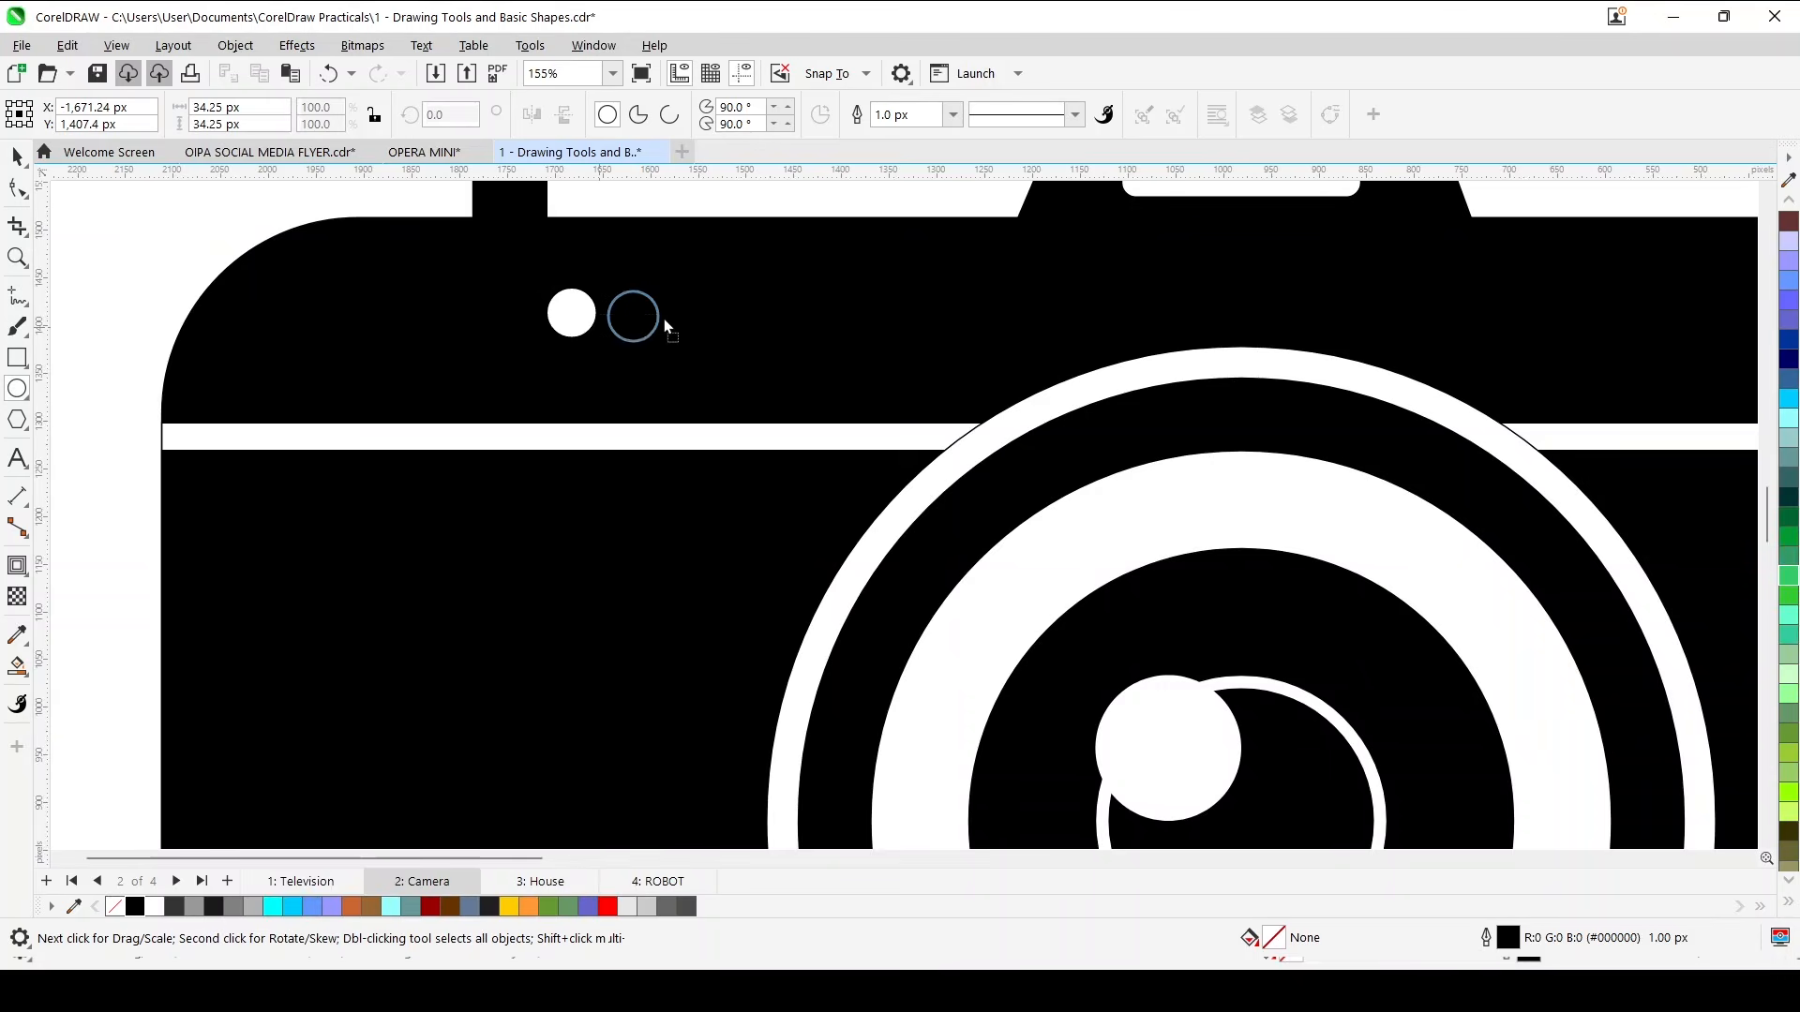
Place a copy of the small white circle directly to its right, level with the original.
key(ctrl+v)
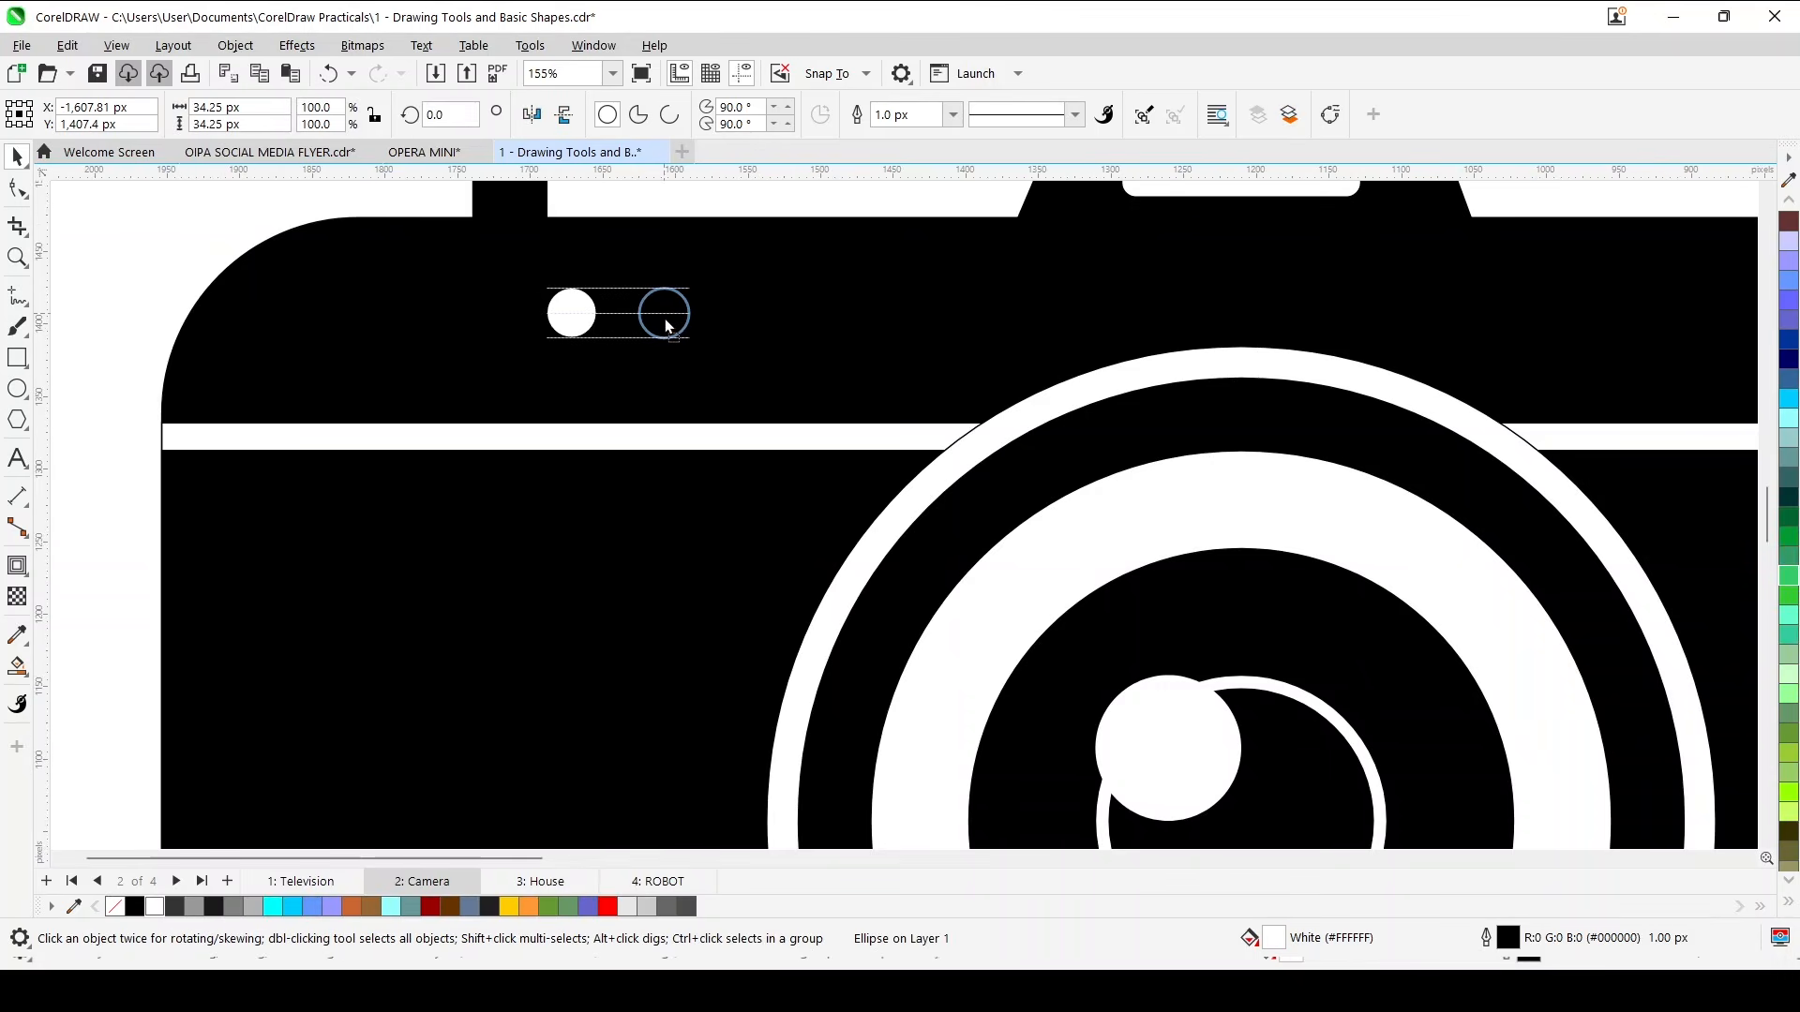
drag(666, 323, 665, 317)
mouse_move(666, 315)
mouse_down()
mouse_move(572, 311)
mouse_move(659, 310)
mouse_up()
scroll(698, 408, down, 4)
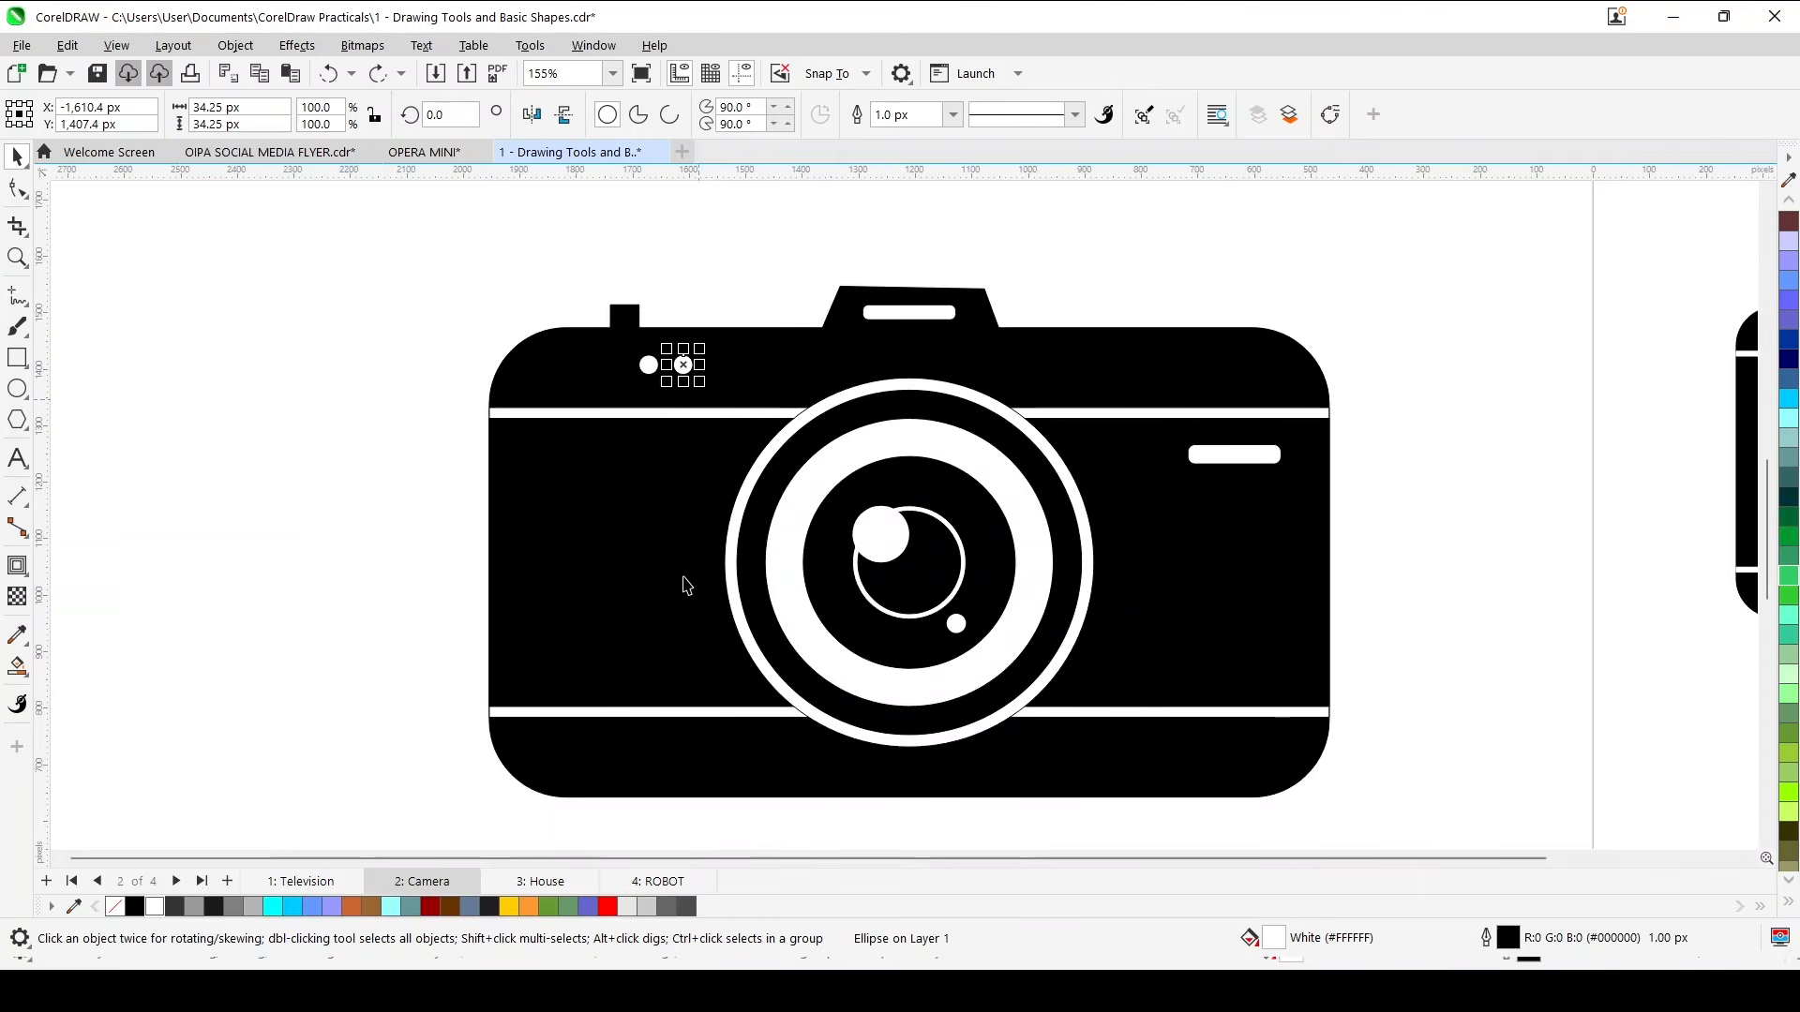
key(ctrl+c)
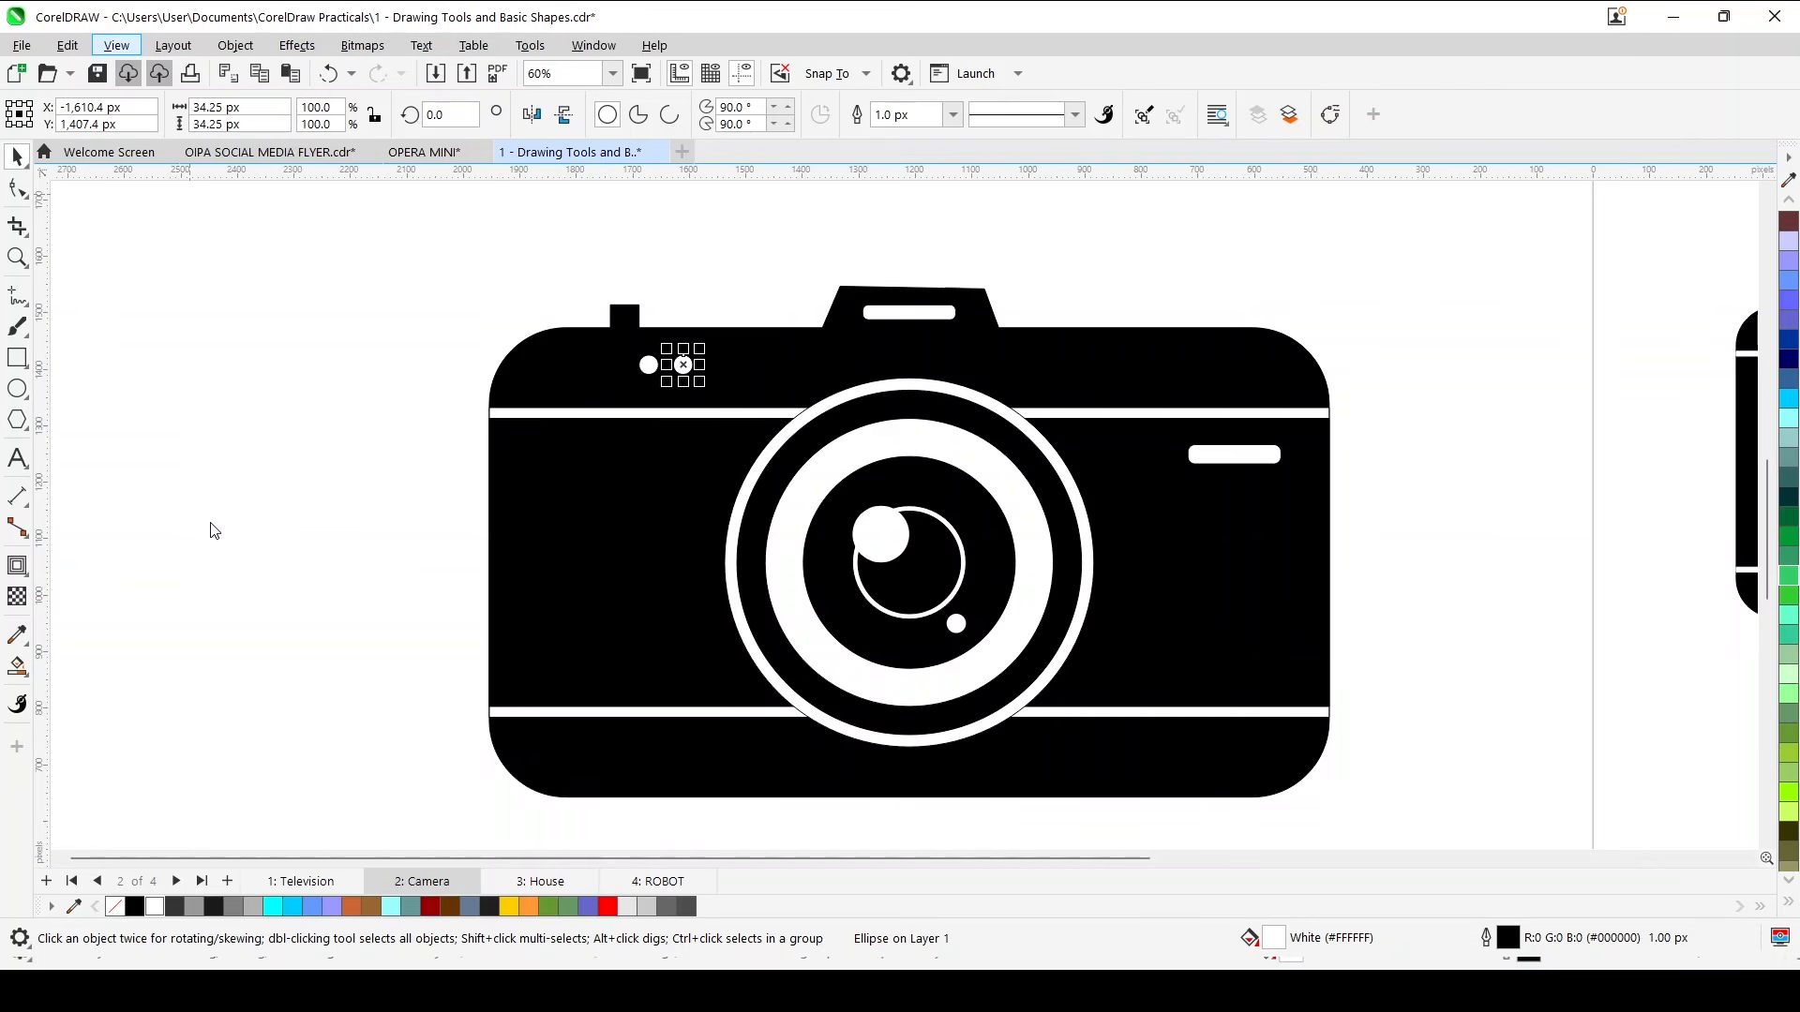
scroll(511, 395, down, 1)
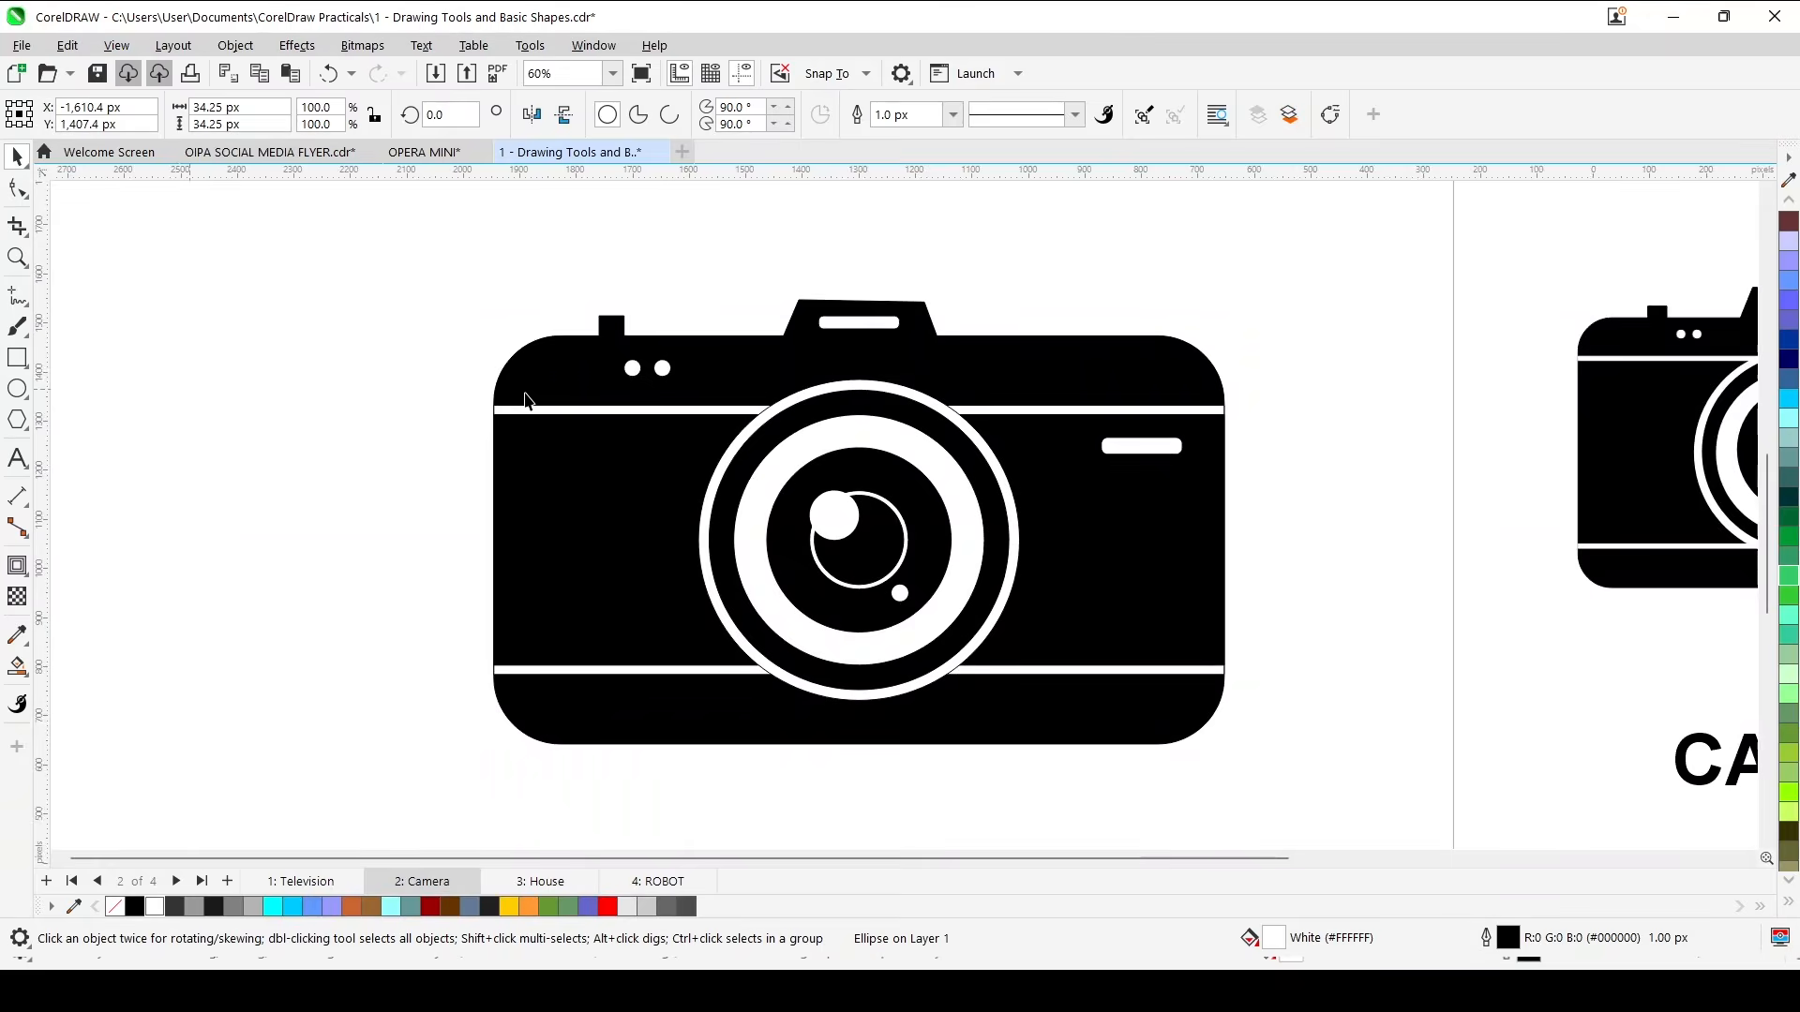
scroll(582, 454, down, 1)
key(Escape)
Add the bold Arial caption CAMERA below the camera, enlarge it to about 116 pt and centre it horizontally on the body.
scroll(729, 763, up, 1)
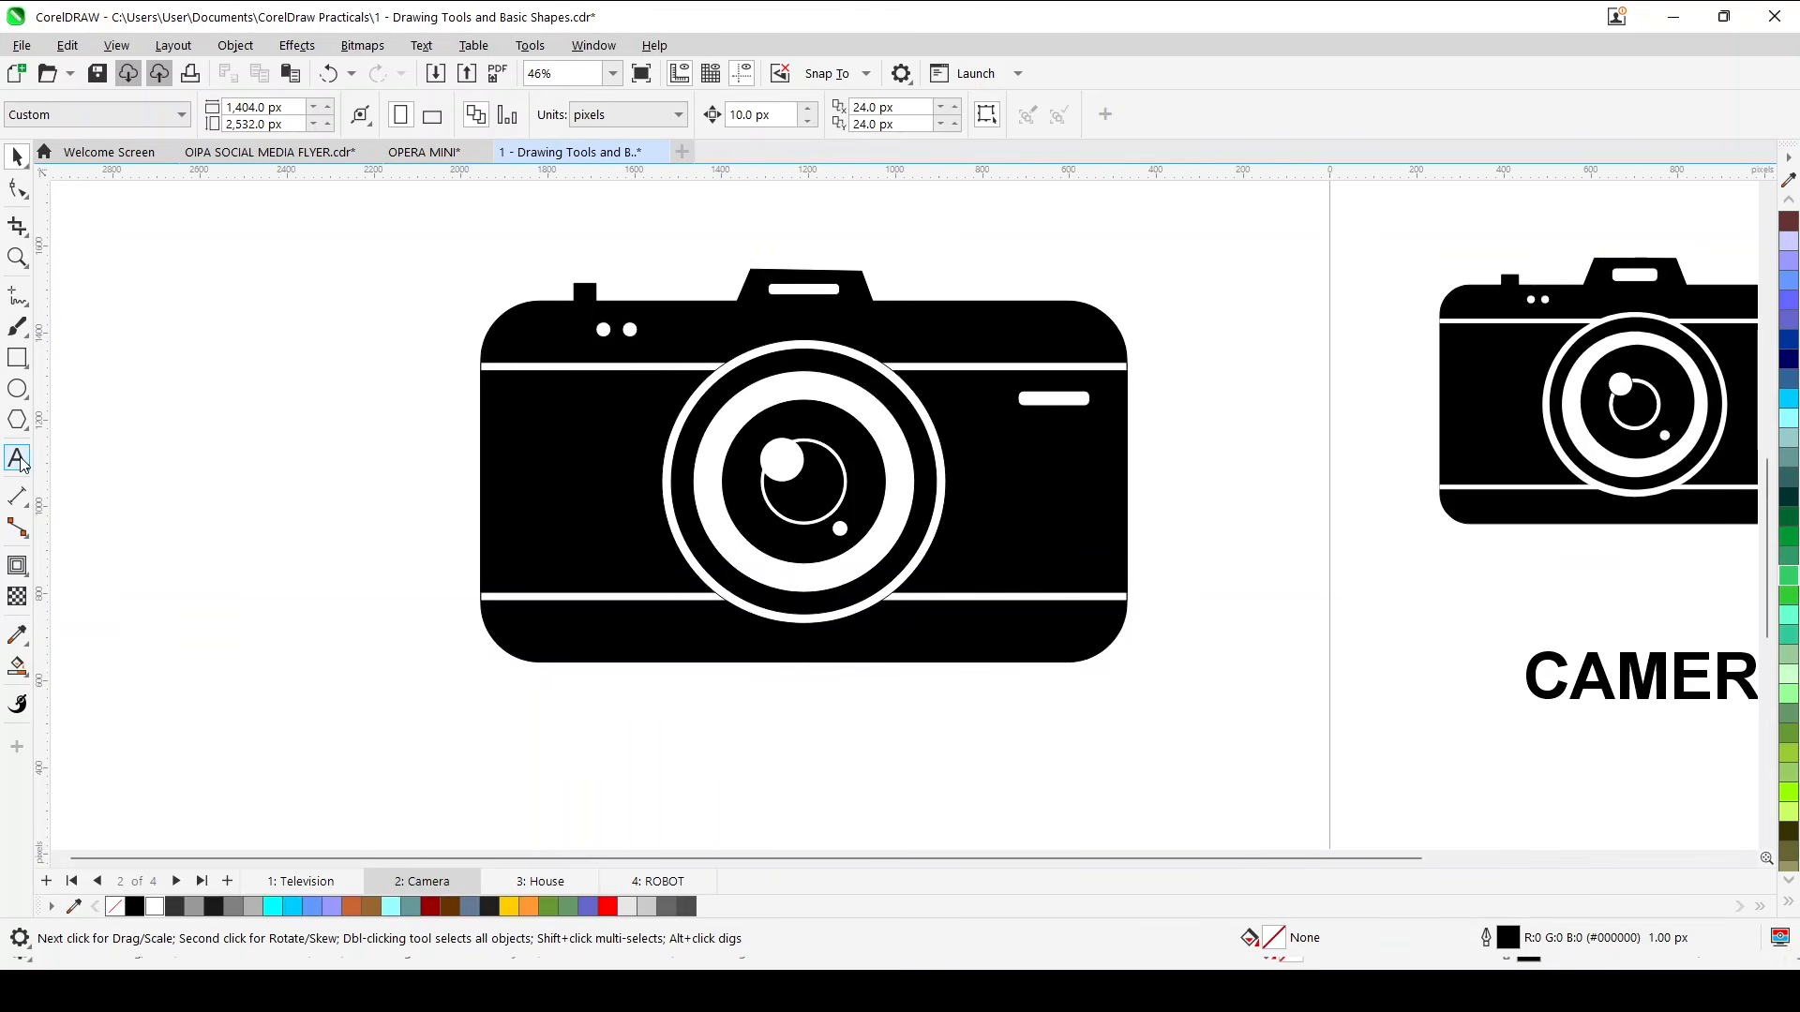
click(622, 757)
text(CAMERA)
key(ctrl+space)
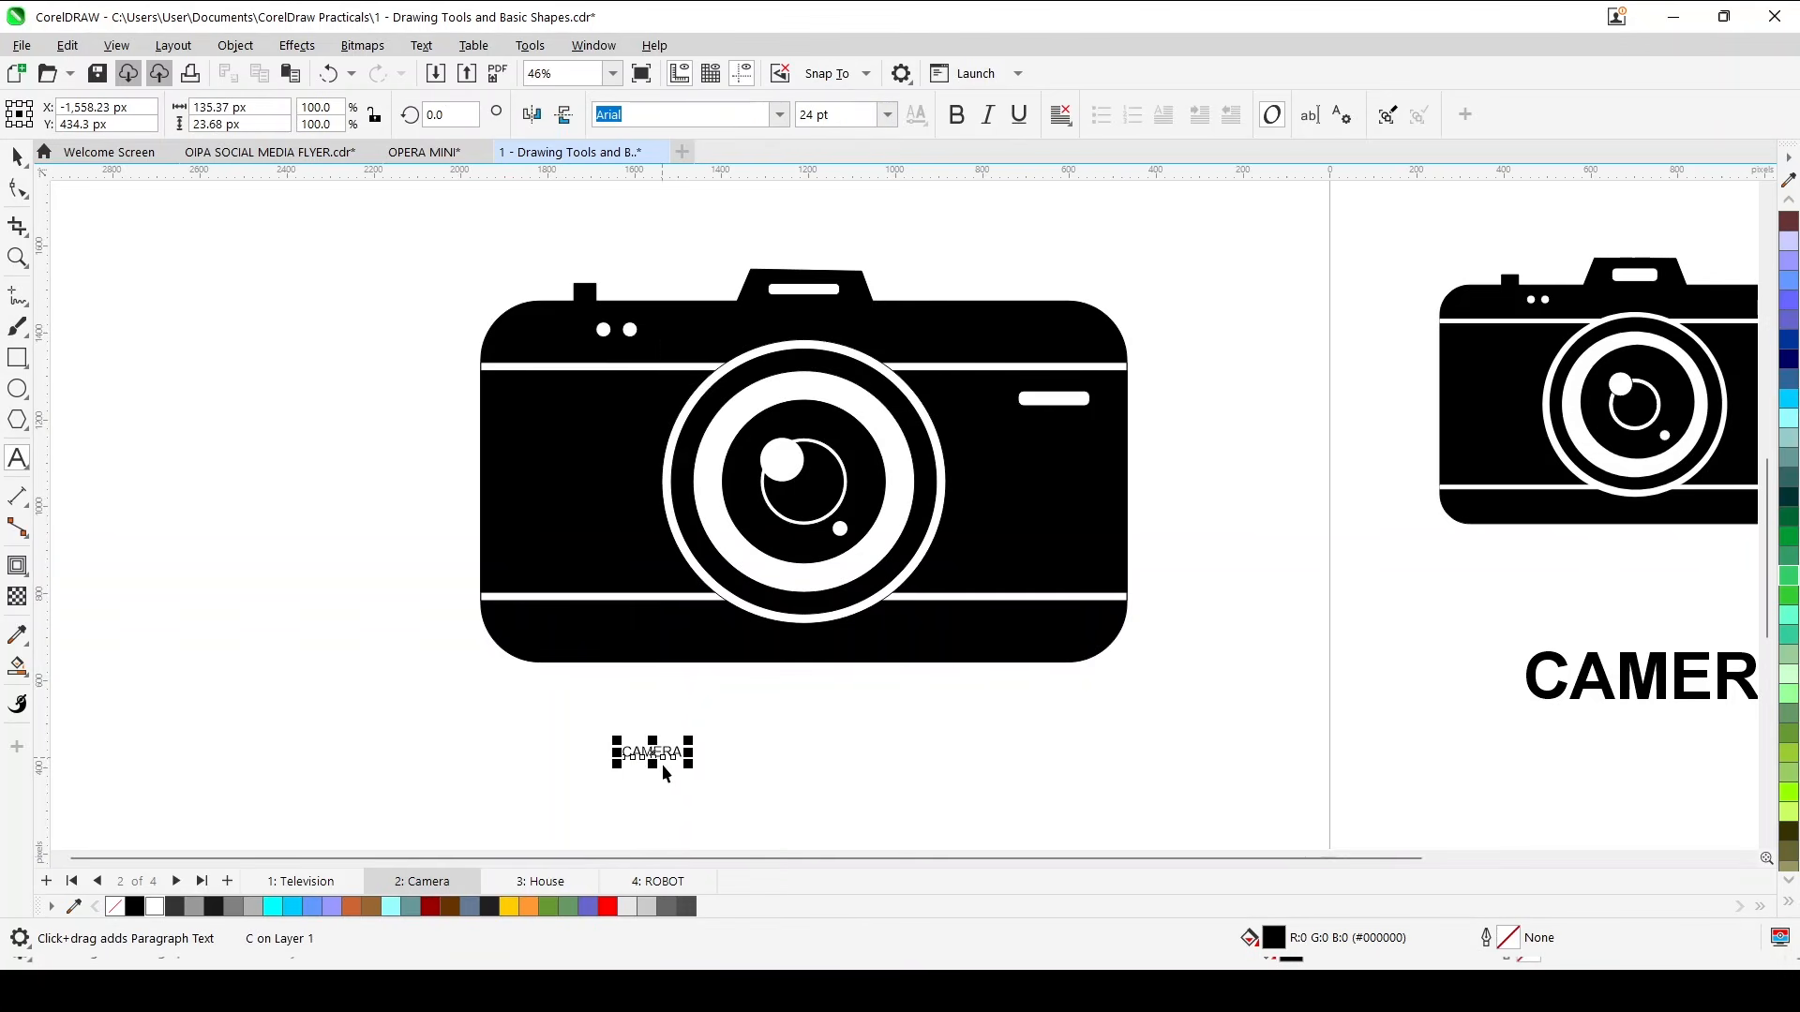
drag(692, 740, 918, 683)
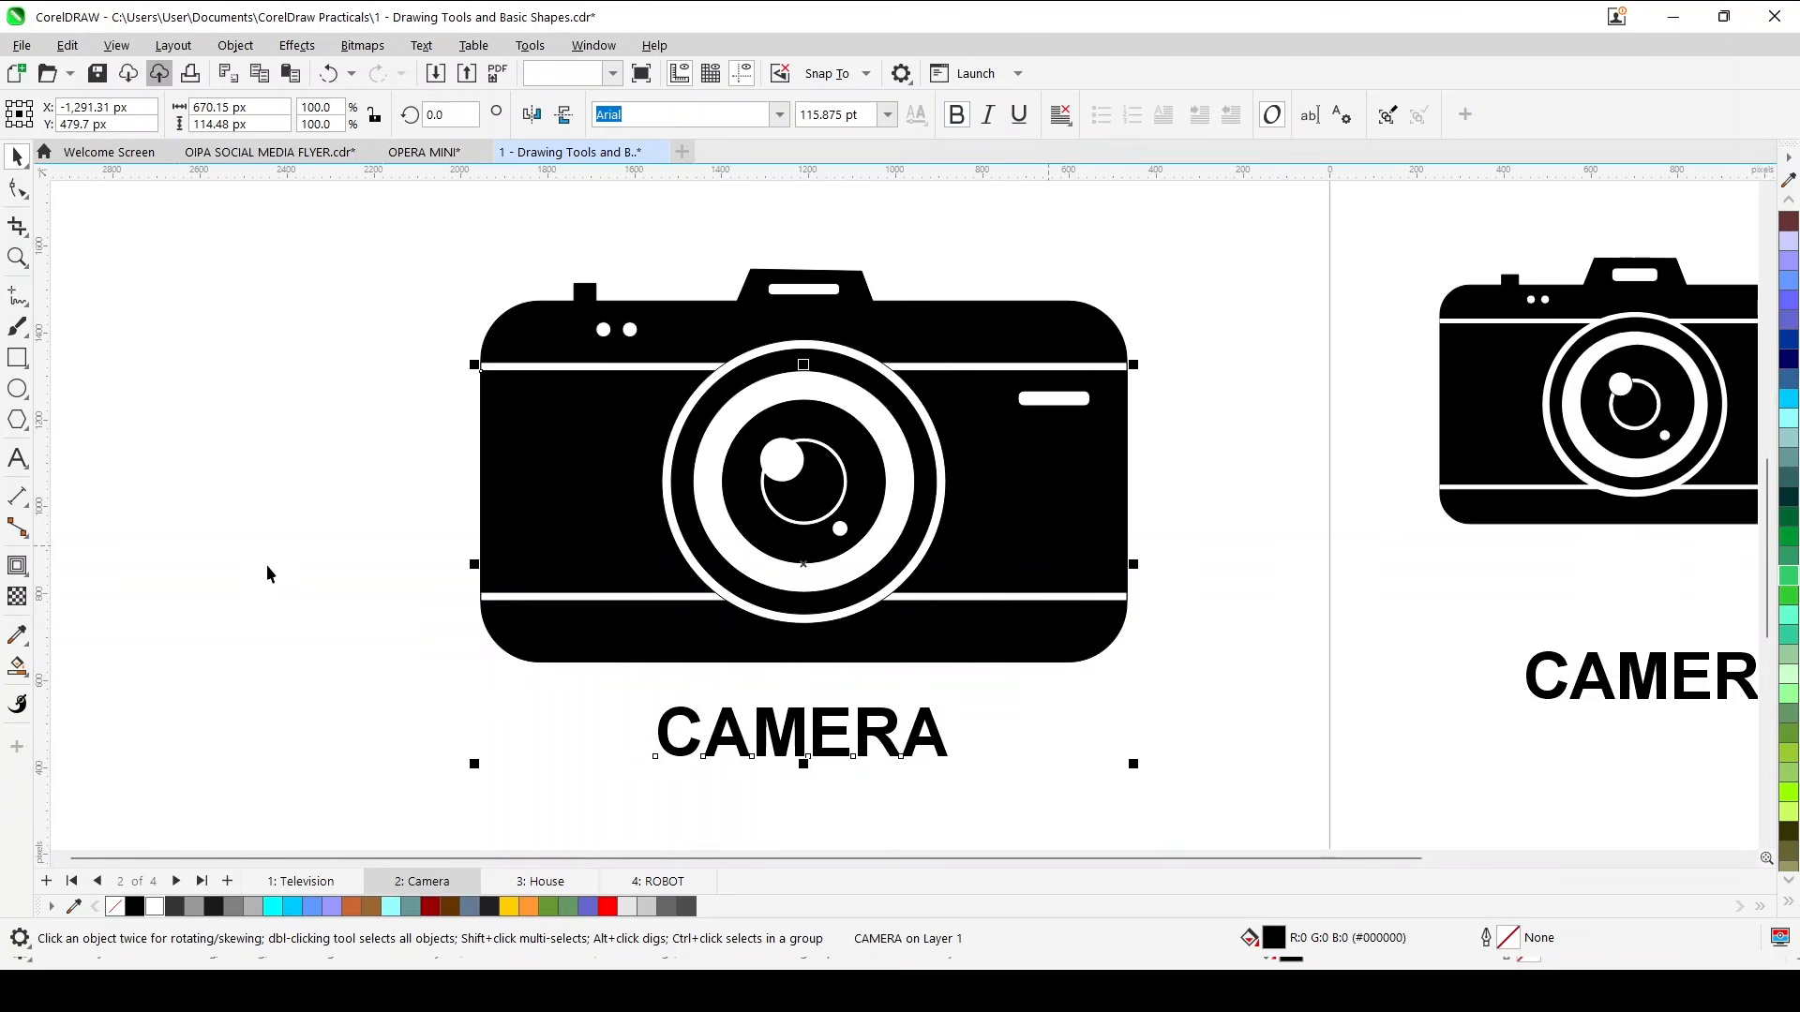
click(324, 514)
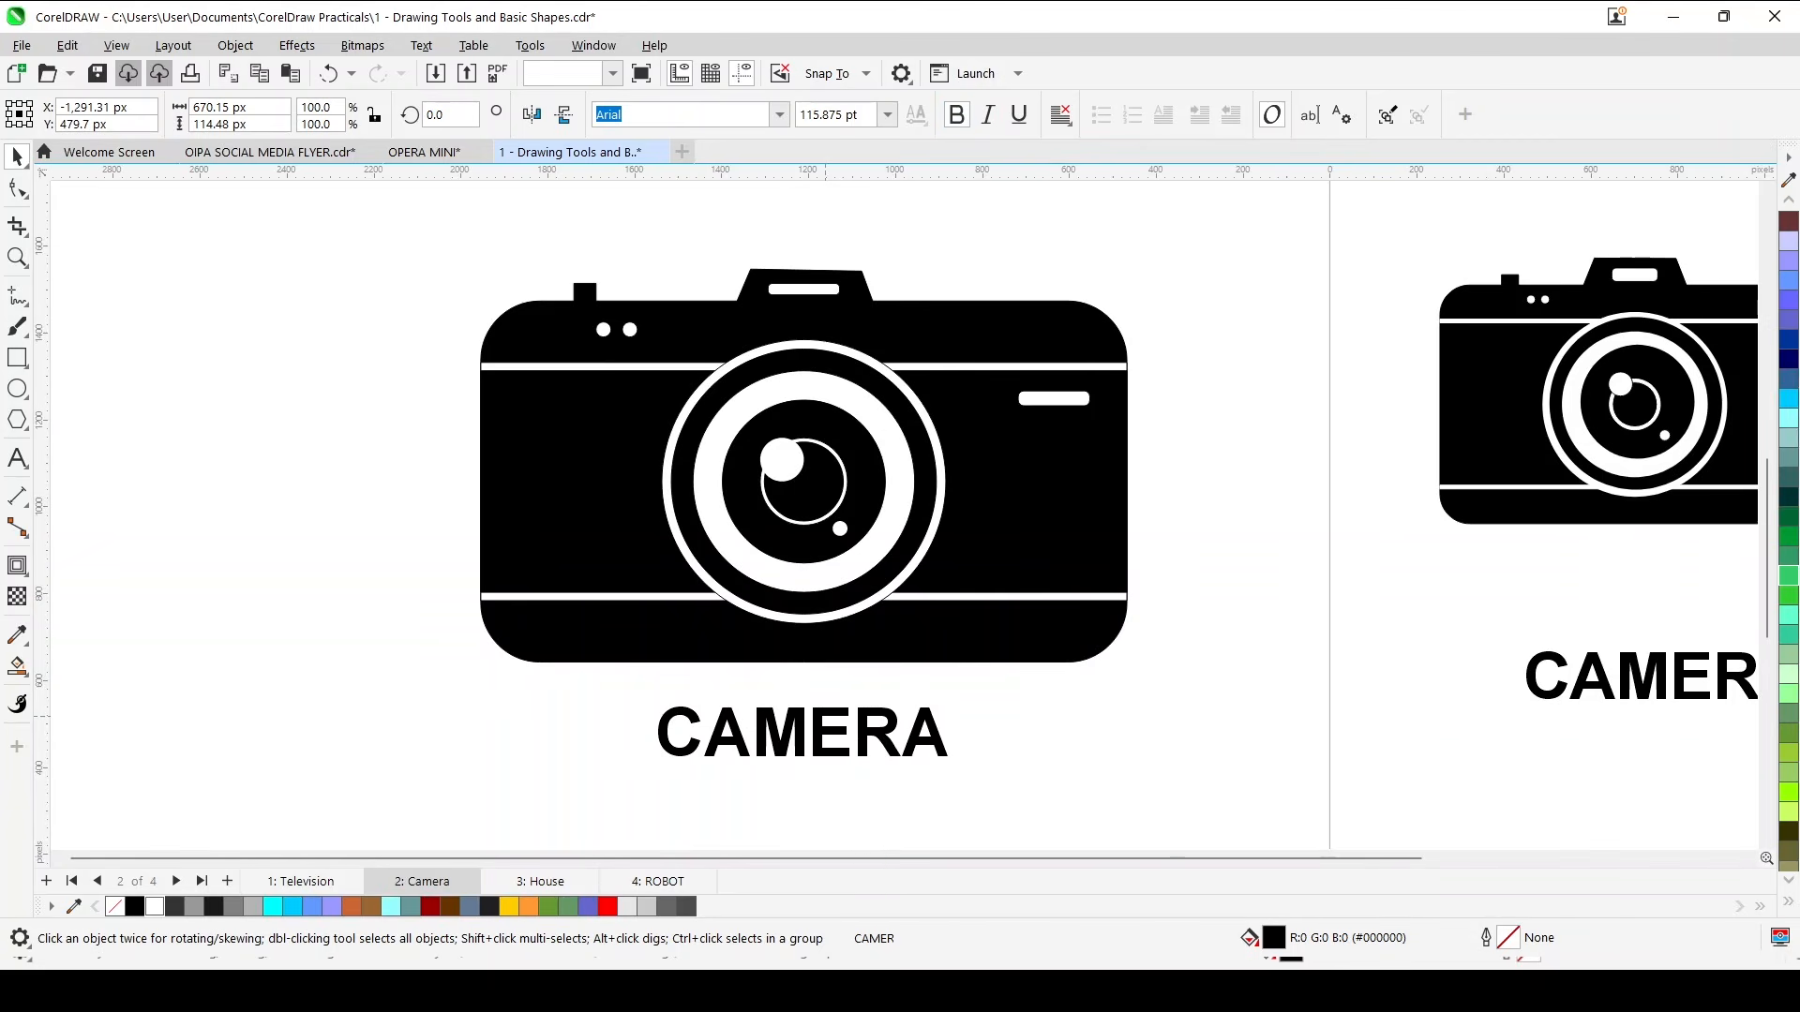